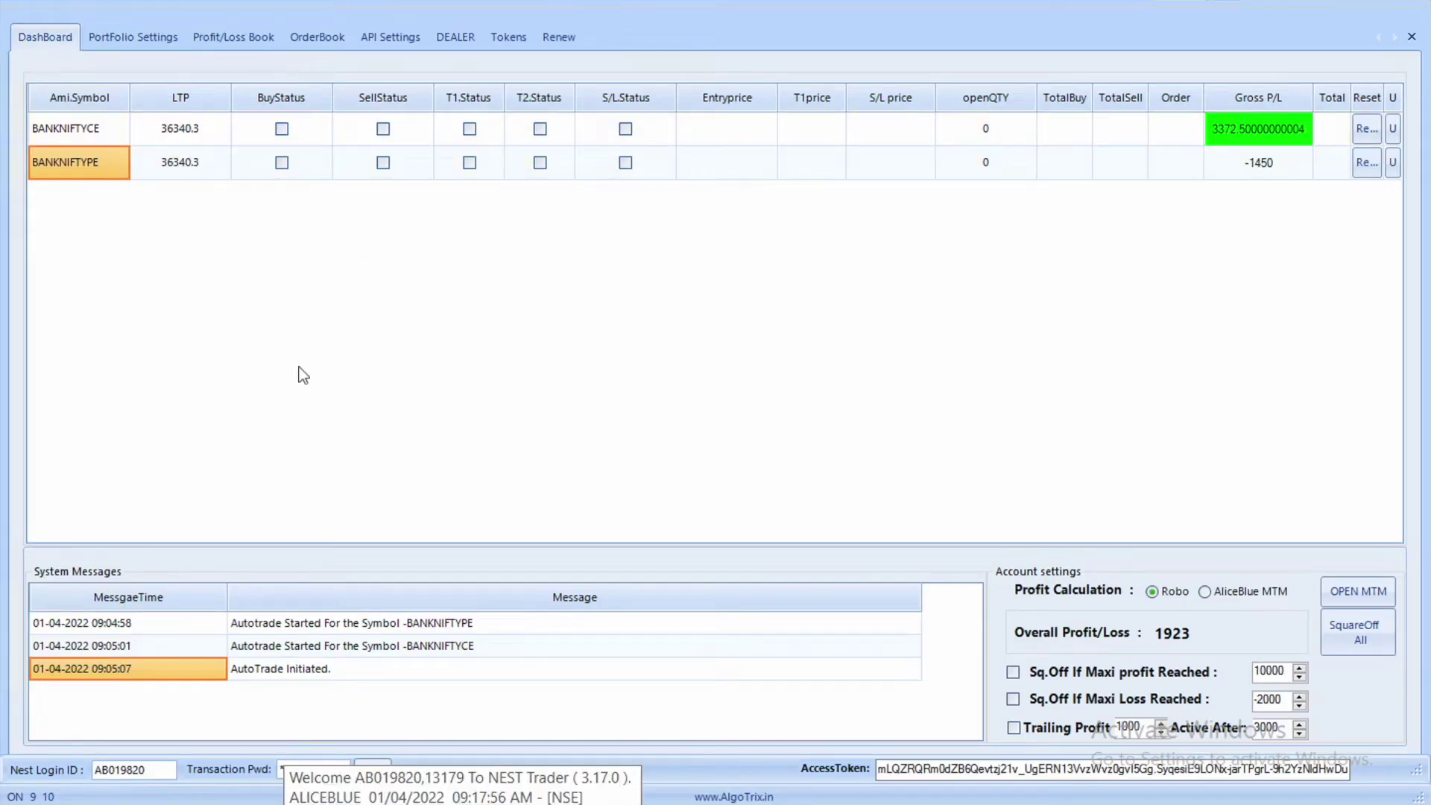
Start autotrading for the BANKNIFTY call and put rows in Portfolio Settings
{"action": "left_click", "coordinate": [127, 1]}
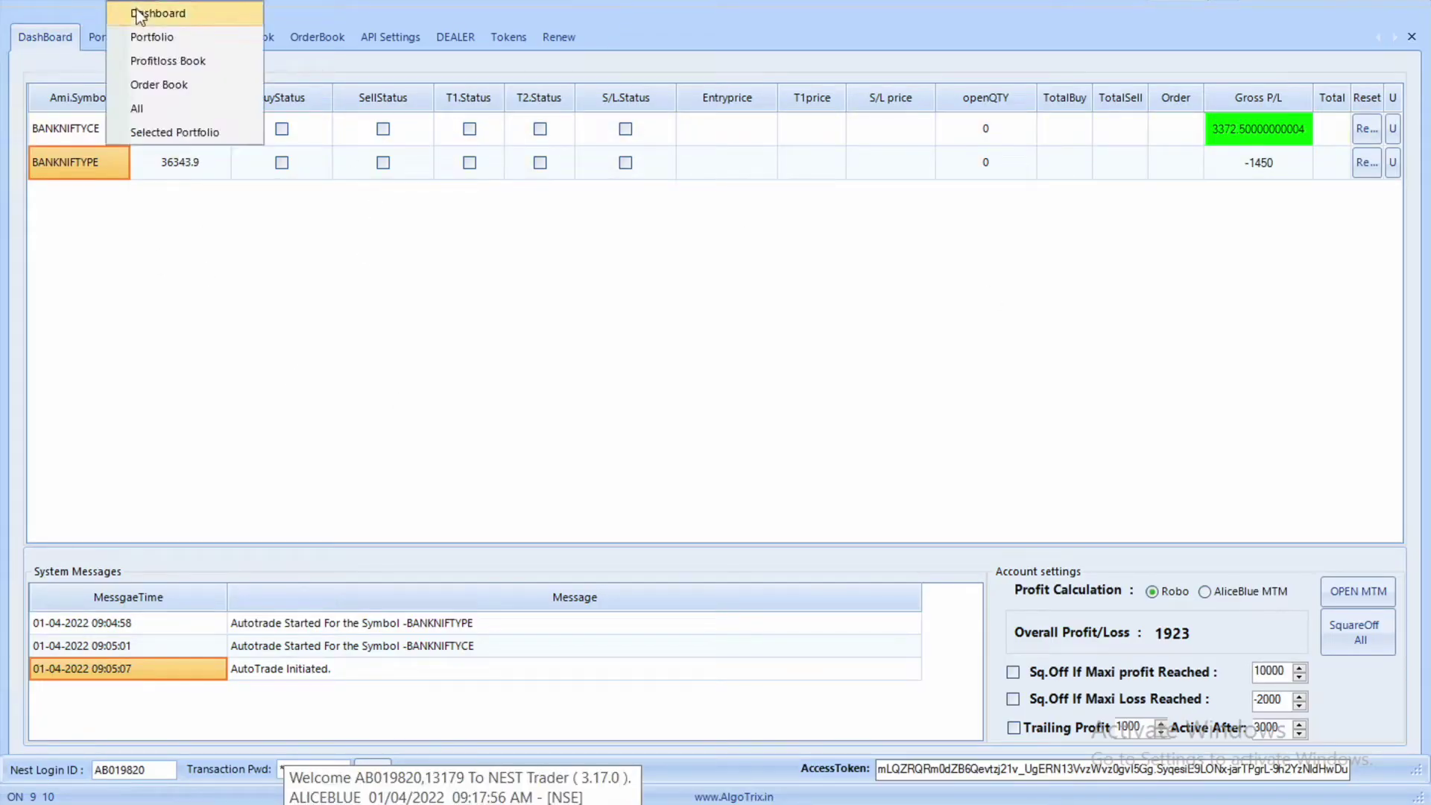
{"action": "left_click", "coordinate": [137, 13]}
{"action": "left_click", "coordinate": [110, 33]}
{"action": "left_click", "coordinate": [1391, 111]}
{"action": "left_click", "coordinate": [1399, 147]}
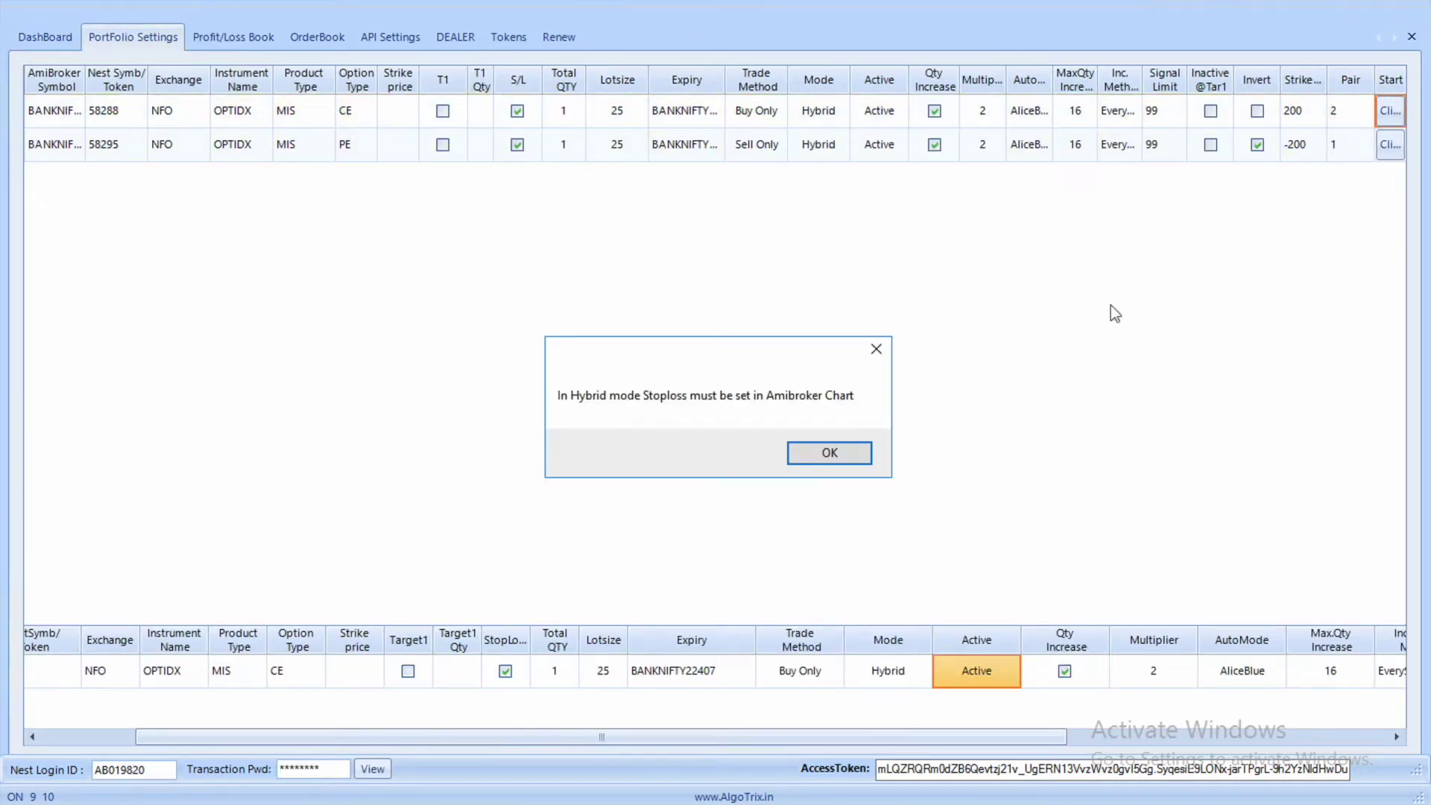
{"action": "left_click", "coordinate": [825, 450]}
{"action": "left_click", "coordinate": [1393, 146]}
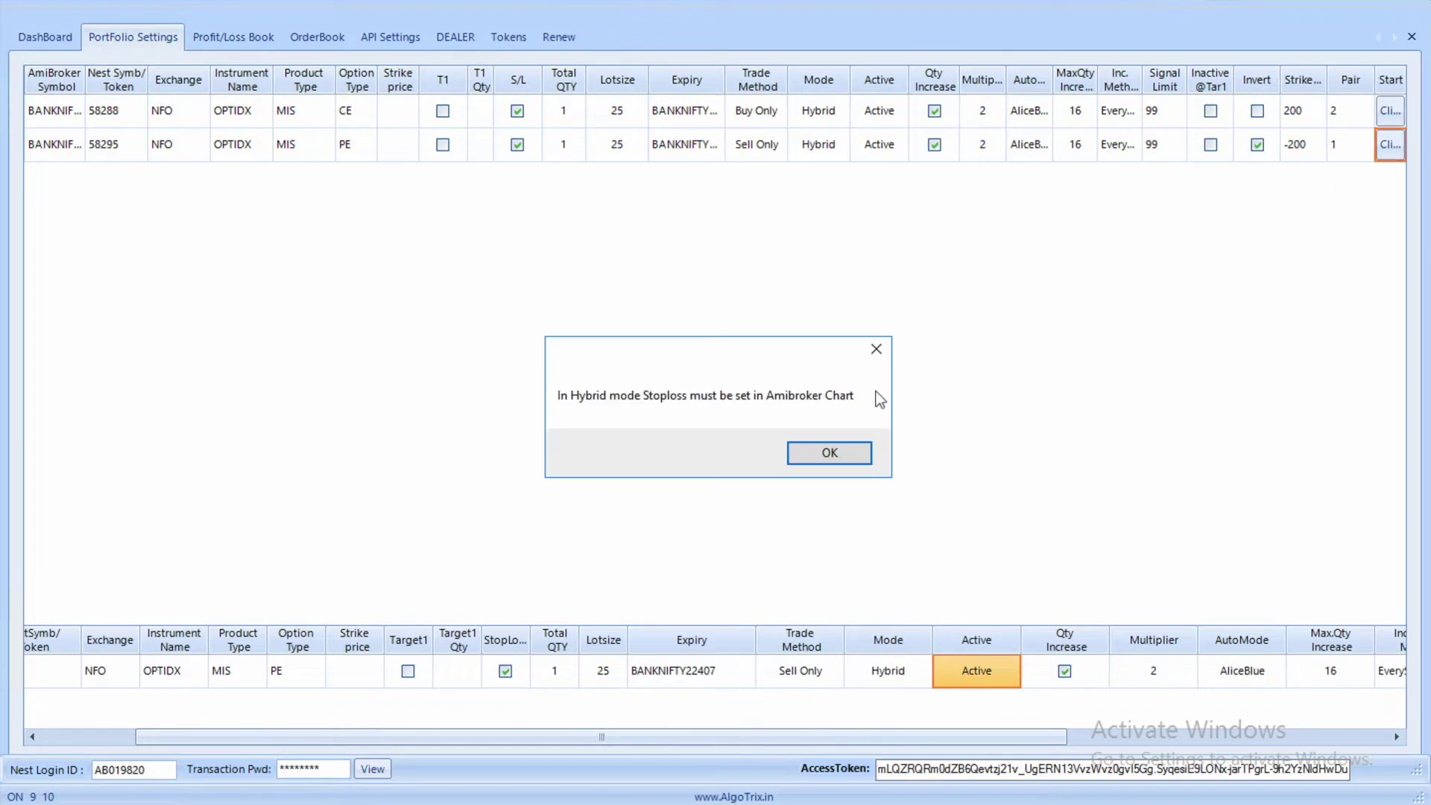
{"action": "left_click", "coordinate": [826, 450]}
Reset the BANKNIFTYCE and BANKNIFTYPE rows to zero and restart their autotrade
{"action": "left_click", "coordinate": [34, 43]}
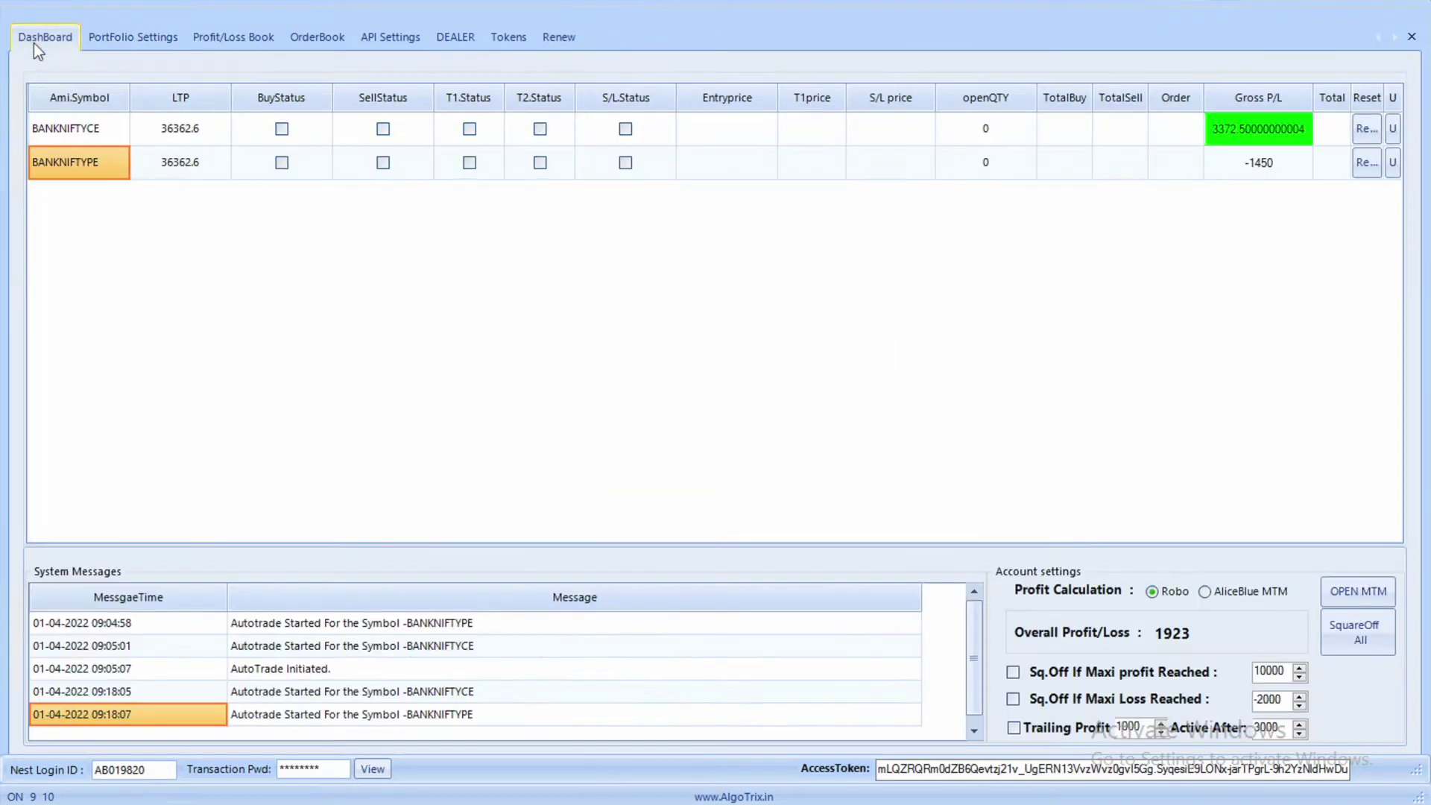
{"action": "left_click", "coordinate": [1368, 130]}
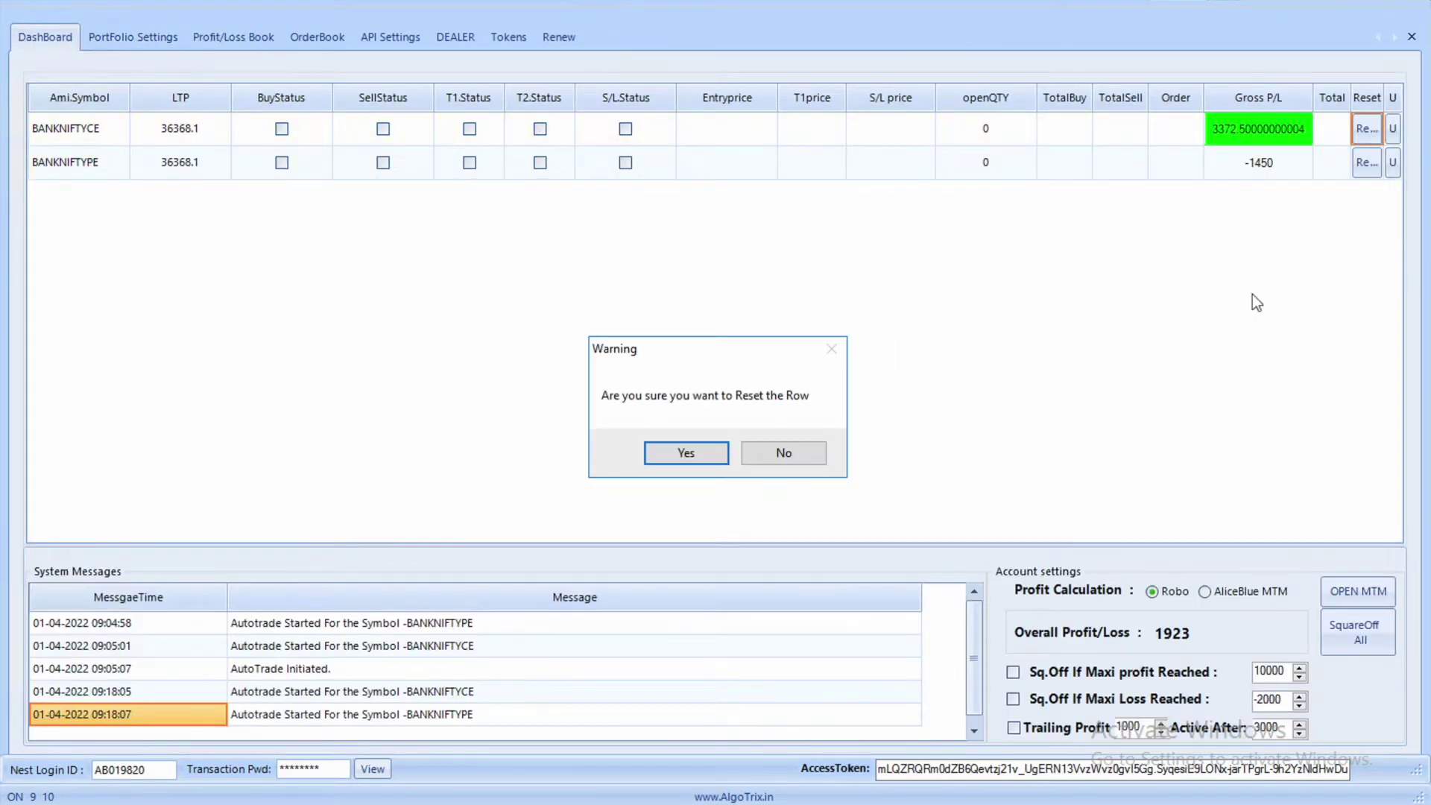
{"action": "left_click", "coordinate": [680, 452]}
{"action": "left_click", "coordinate": [1393, 130]}
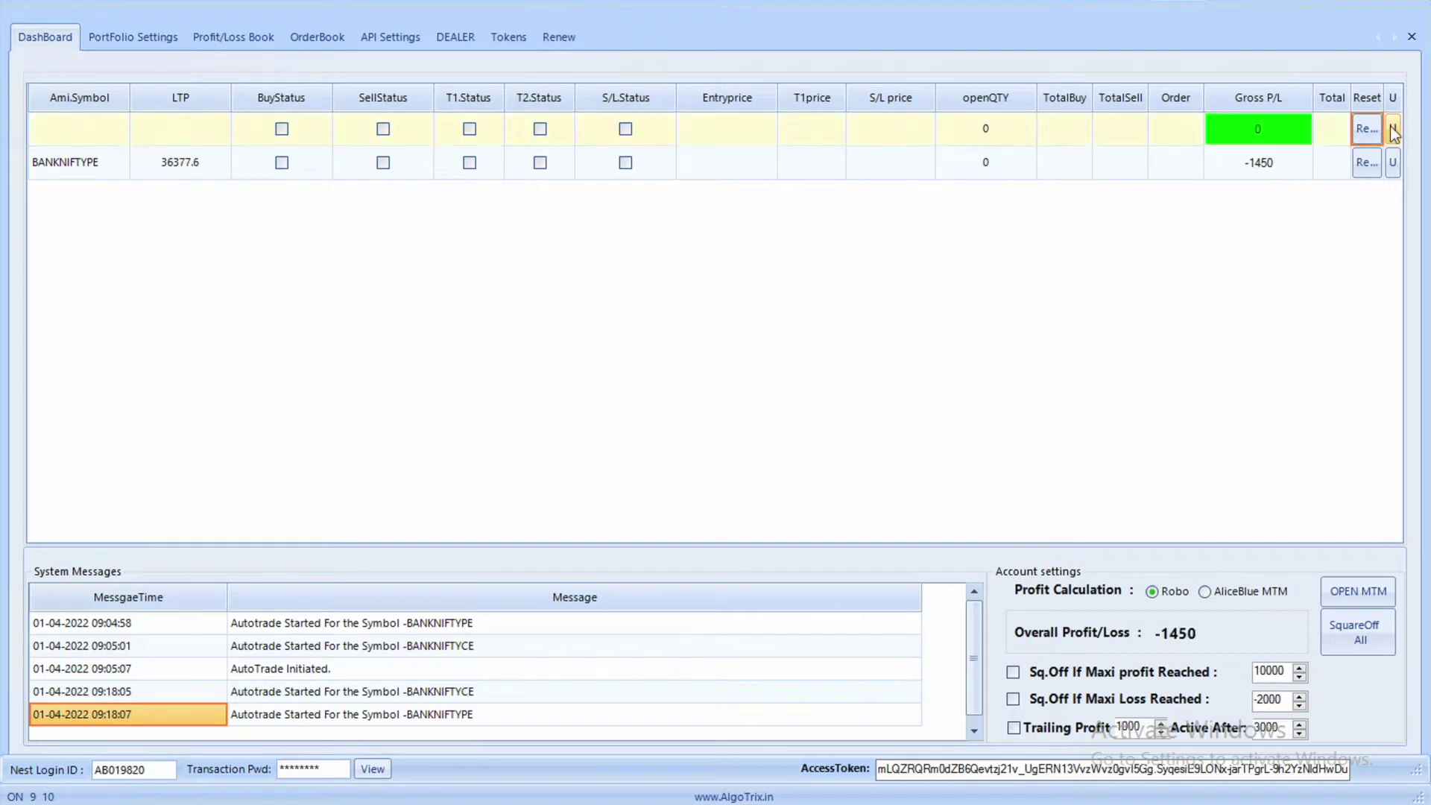
{"action": "left_click", "coordinate": [840, 452]}
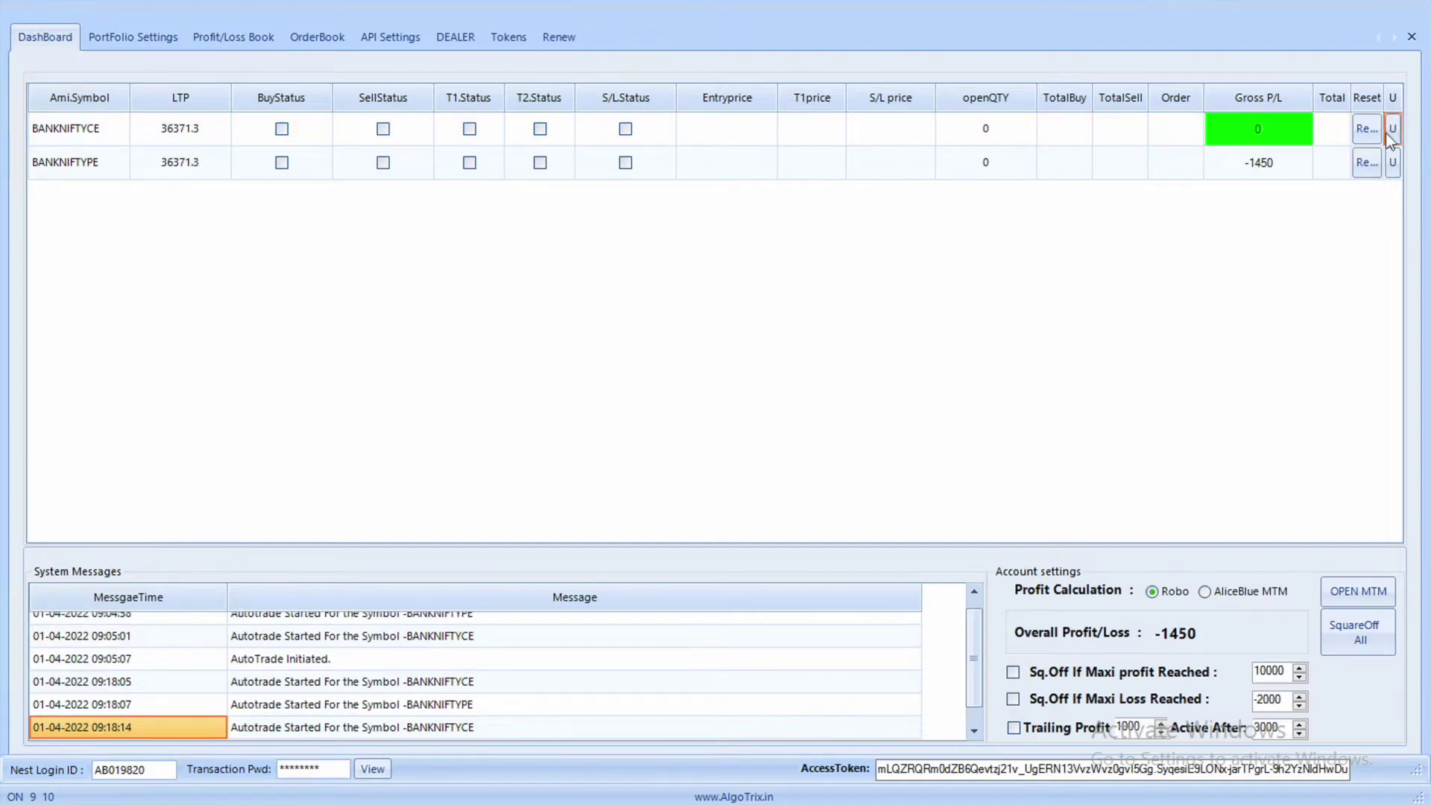
{"action": "left_click", "coordinate": [1368, 166]}
{"action": "left_click", "coordinate": [680, 453]}
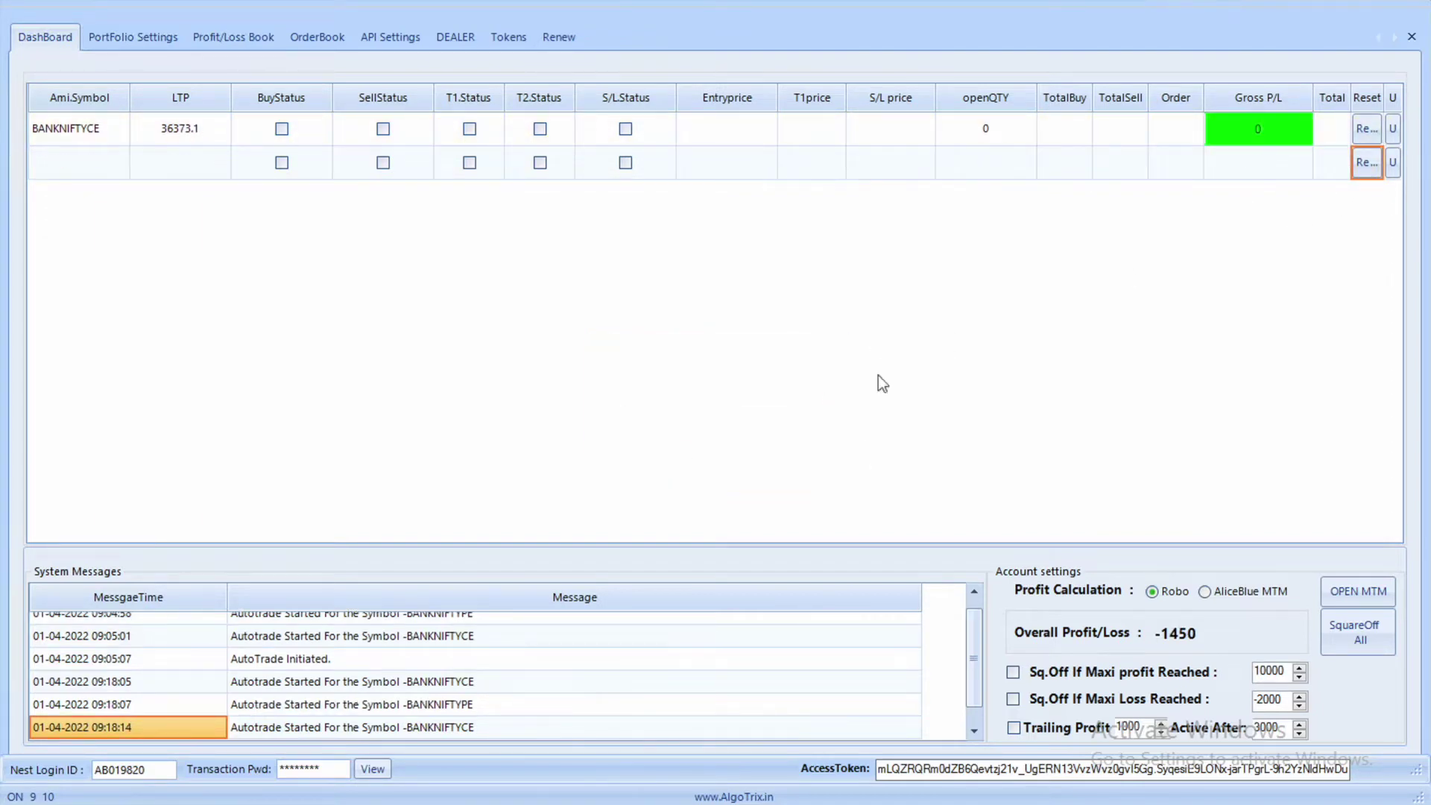
{"action": "left_click", "coordinate": [1393, 162]}
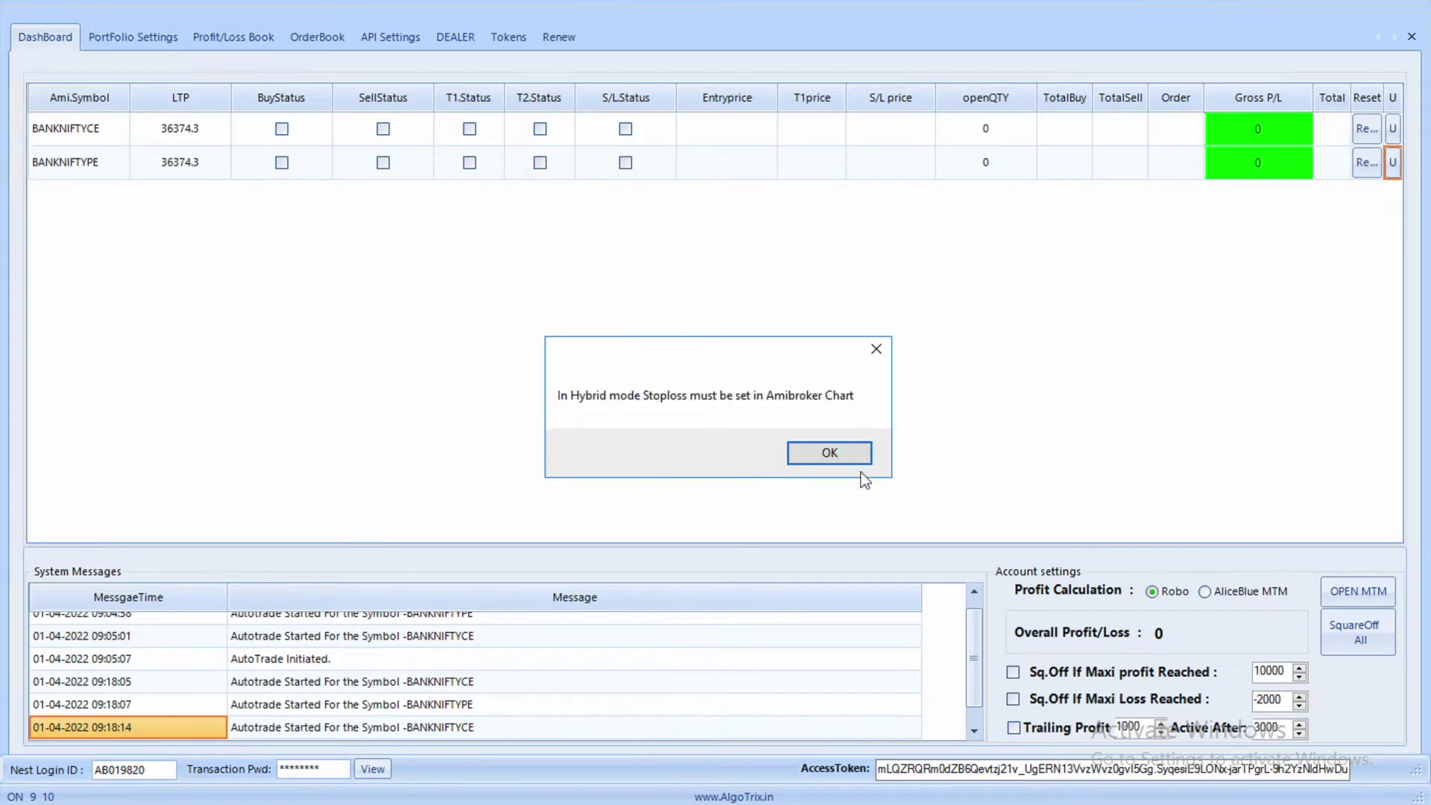
{"action": "left_click", "coordinate": [831, 454]}
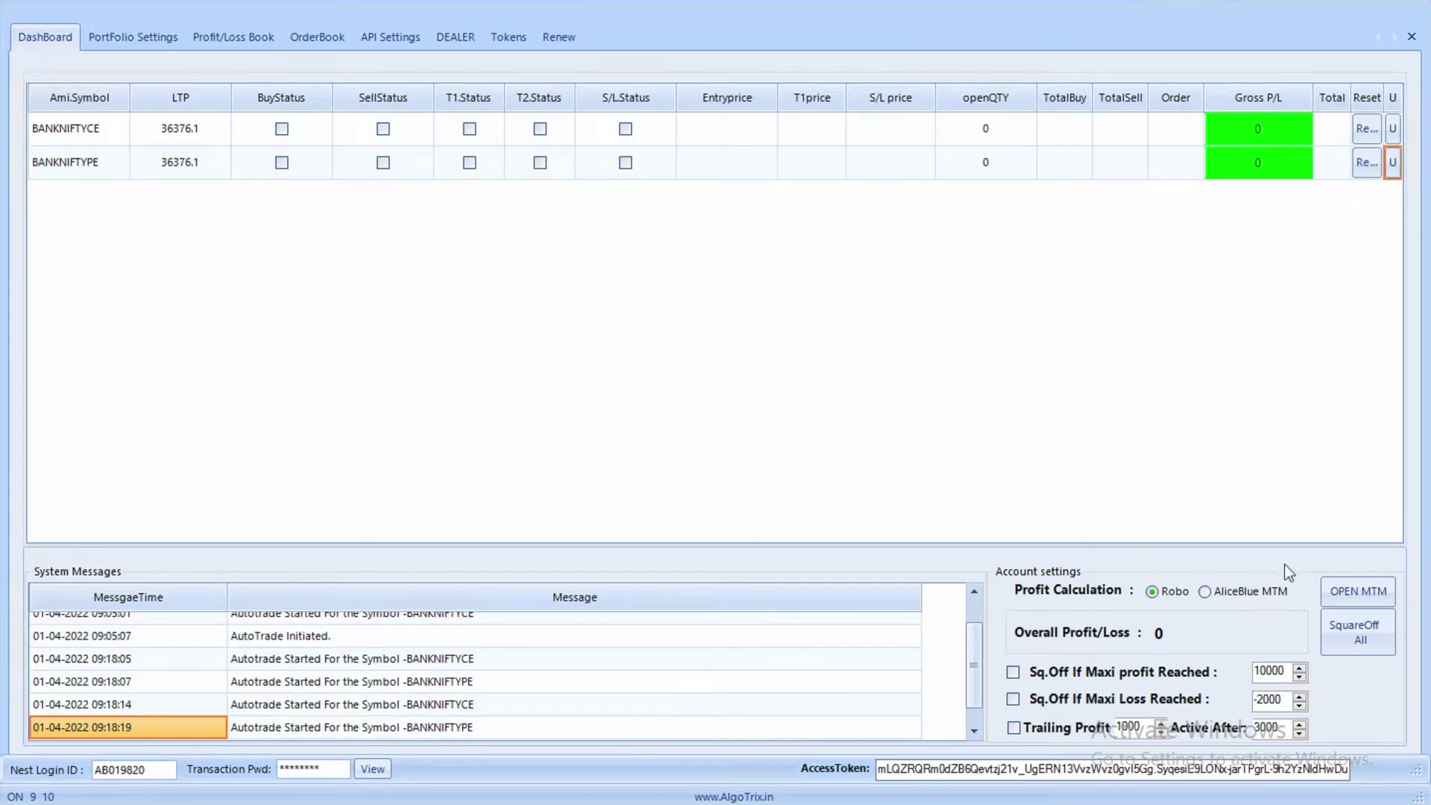
Switch profit calculation to AliceBlue MTM and start daywise MTM tracking
{"action": "left_click", "coordinate": [1205, 593]}
{"action": "left_click", "coordinate": [1344, 593]}
{"action": "left_click", "coordinate": [181, 188]}
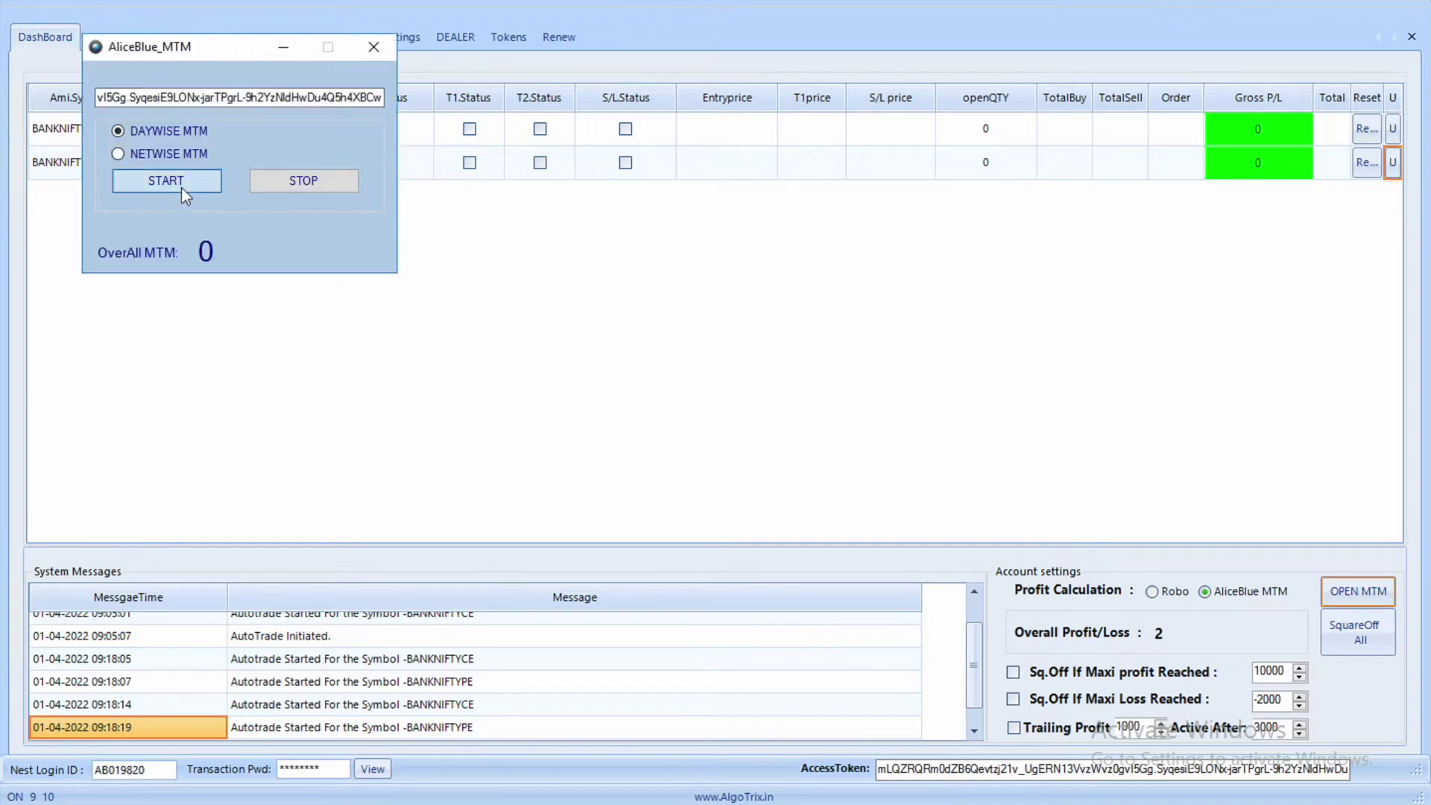
{"action": "left_click", "coordinate": [732, 390]}
{"action": "left_click", "coordinate": [414, 803]}
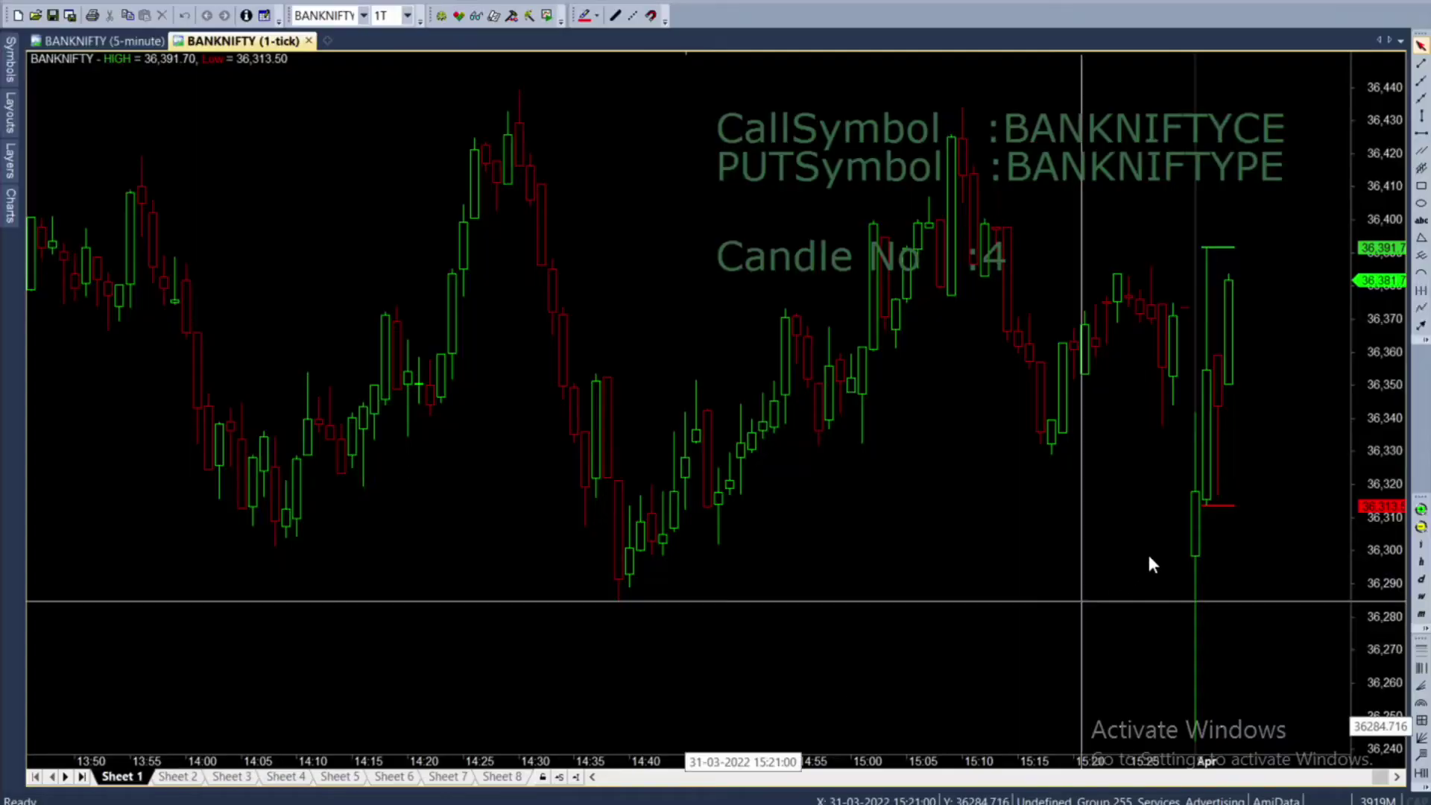
{"action": "left_click", "coordinate": [1422, 509]}
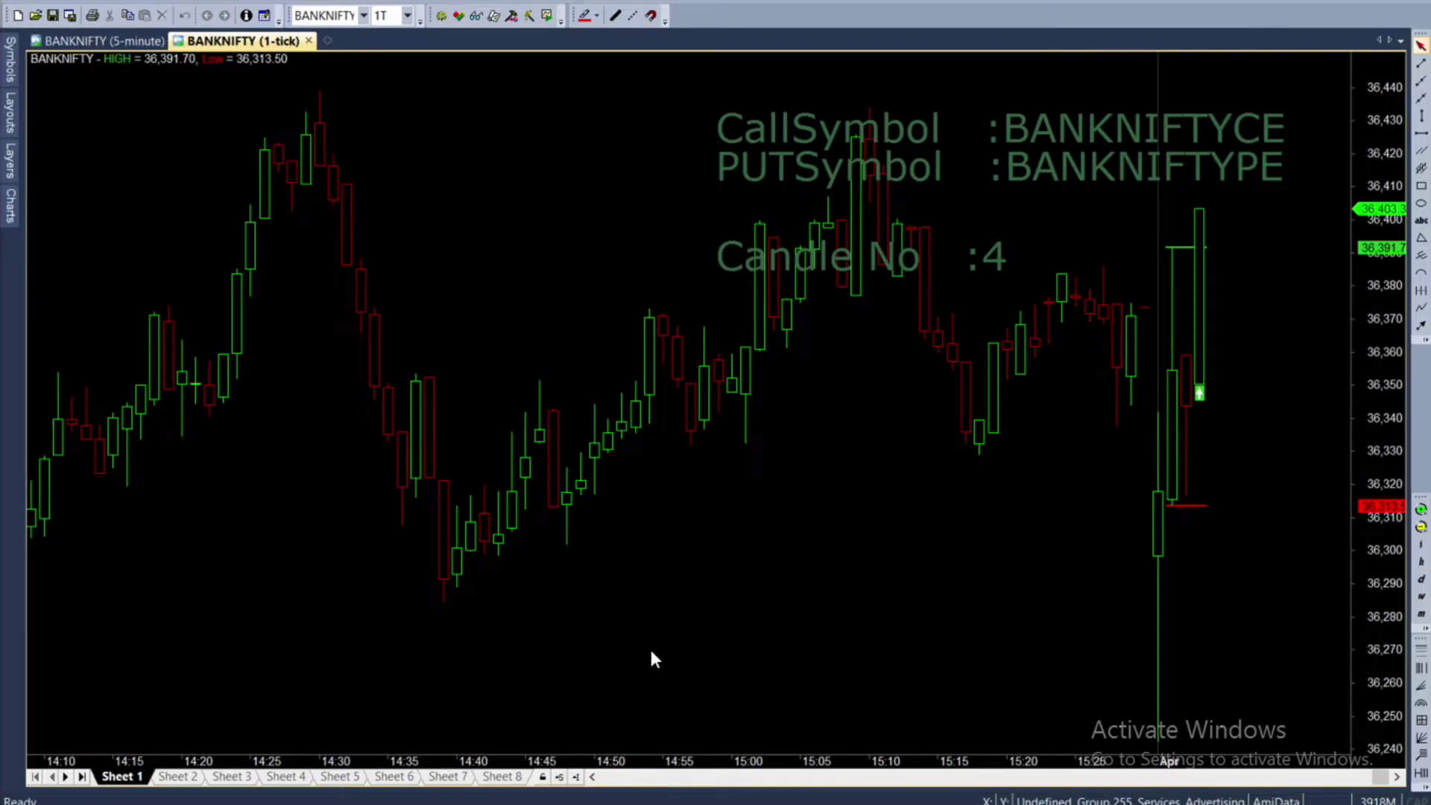
{"action": "left_click", "coordinate": [507, 800]}
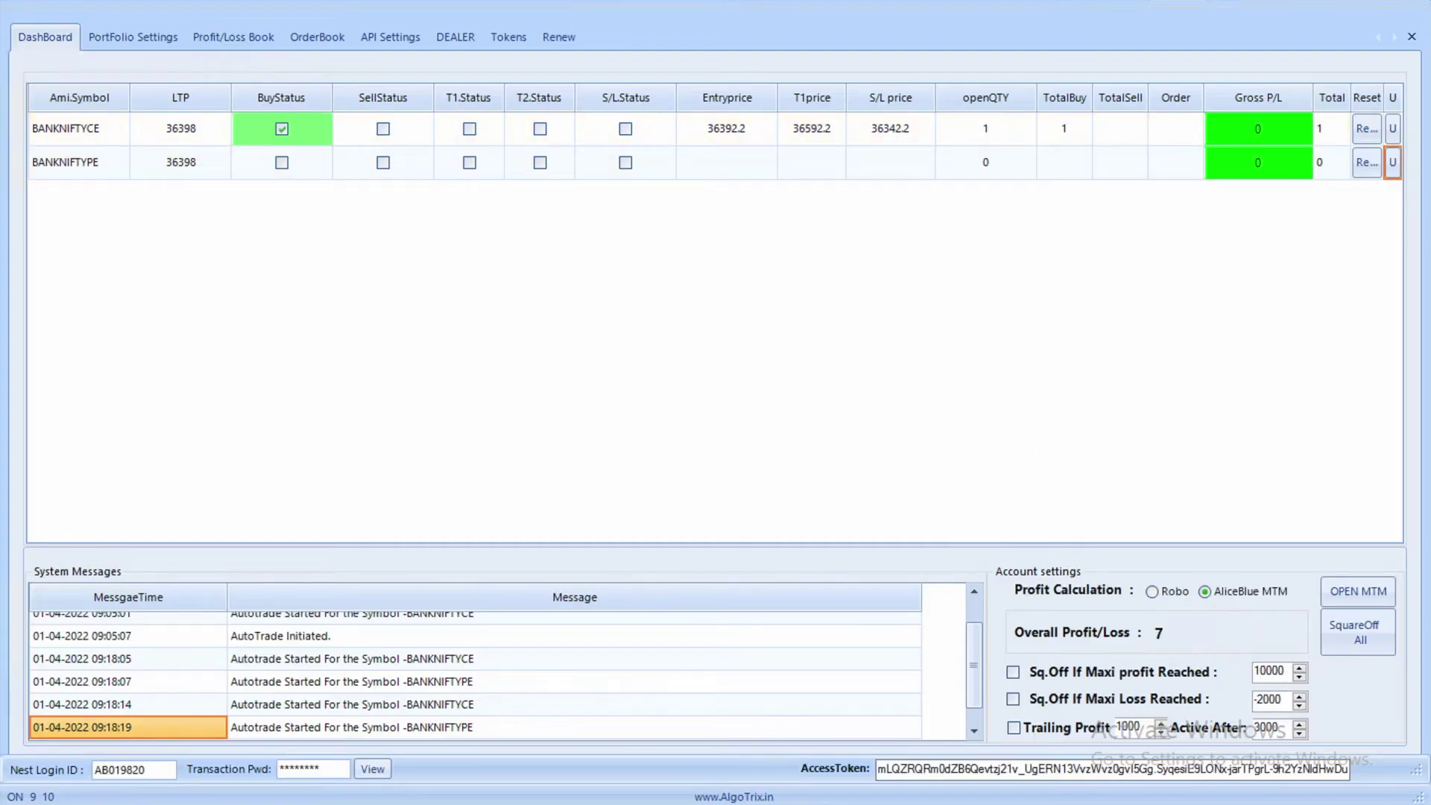
{"action": "key", "text": "alt+Tab"}
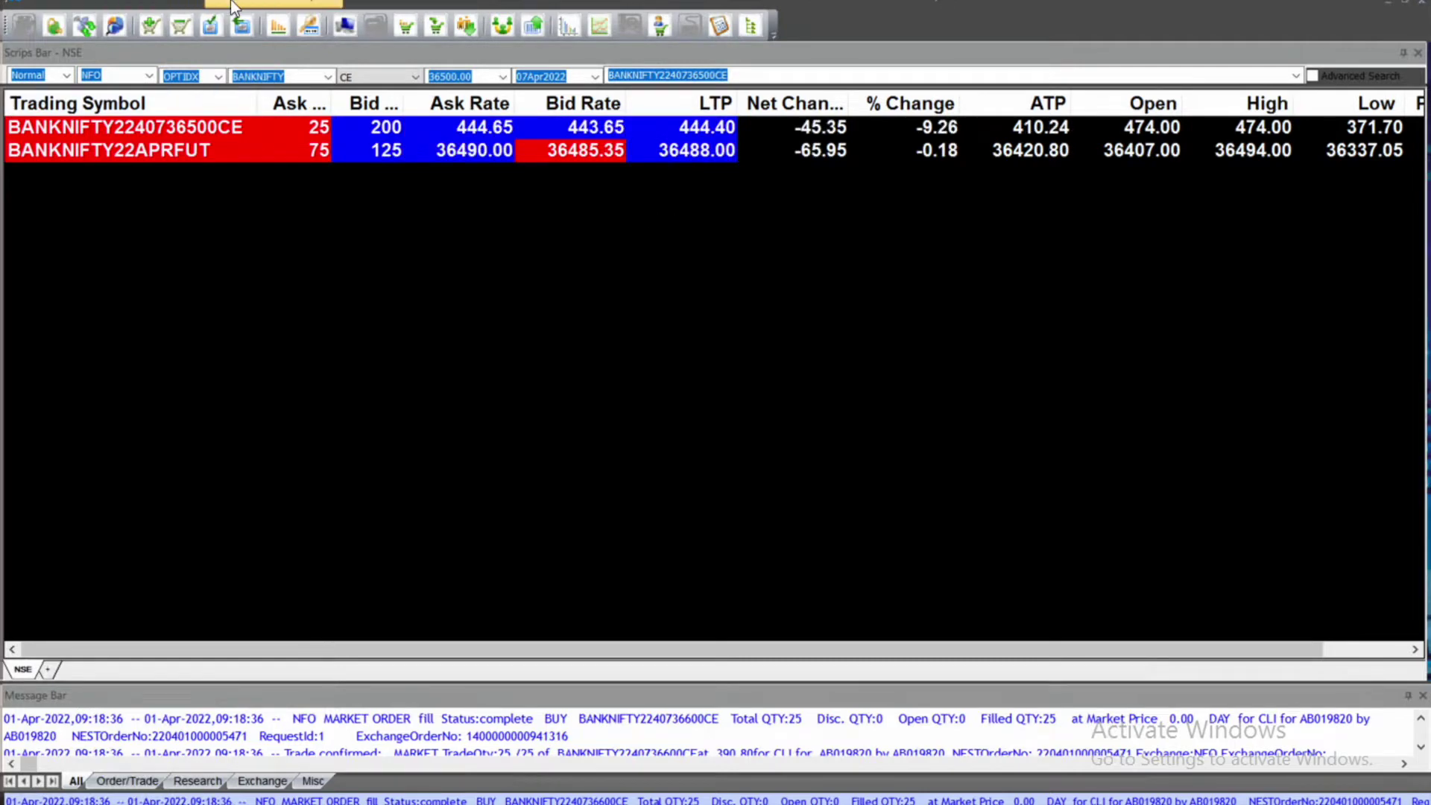
{"action": "left_click", "coordinate": [257, 4]}
{"action": "left_click", "coordinate": [269, 80]}
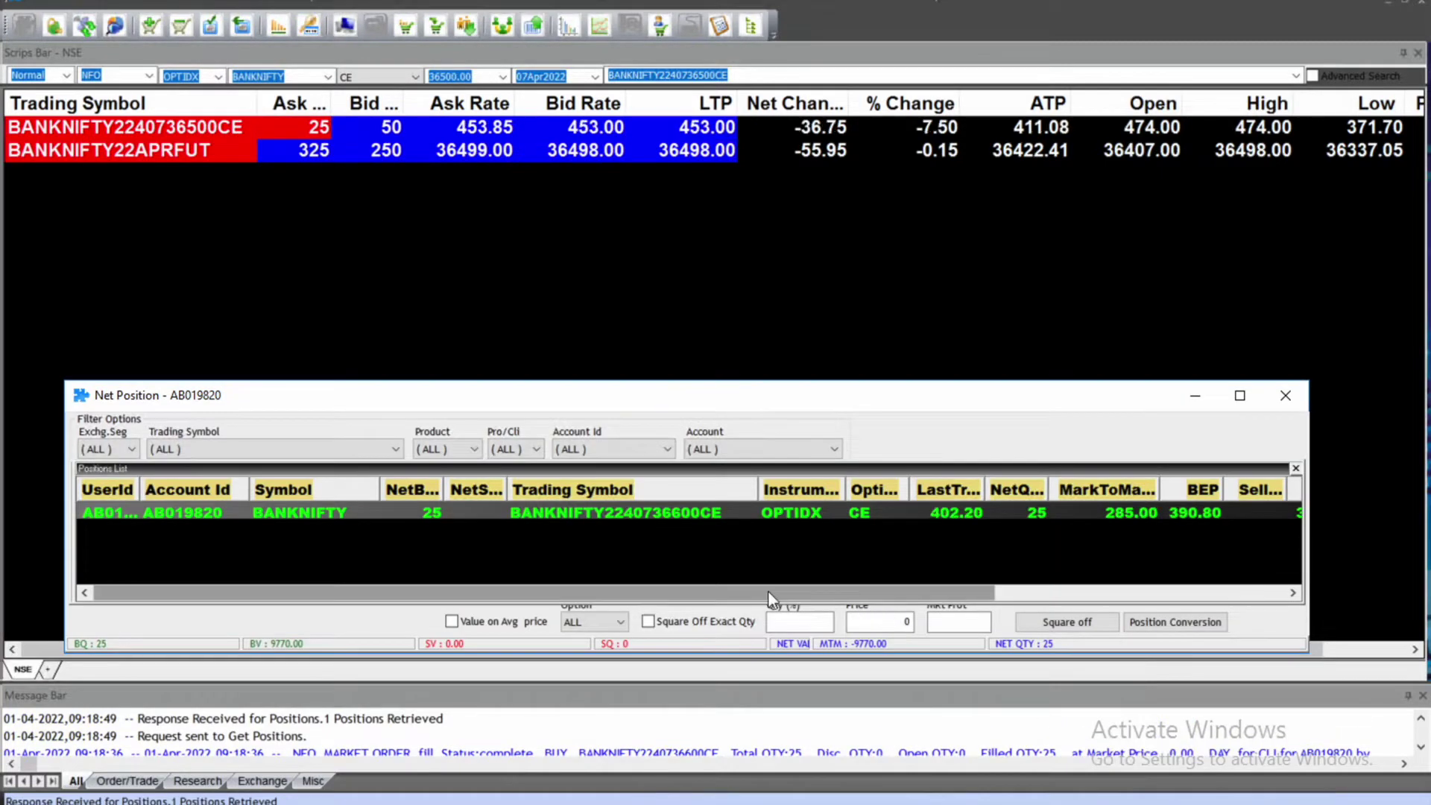
{"action": "left_click_drag", "start_coordinate": [705, 588], "coordinate": [863, 588]}
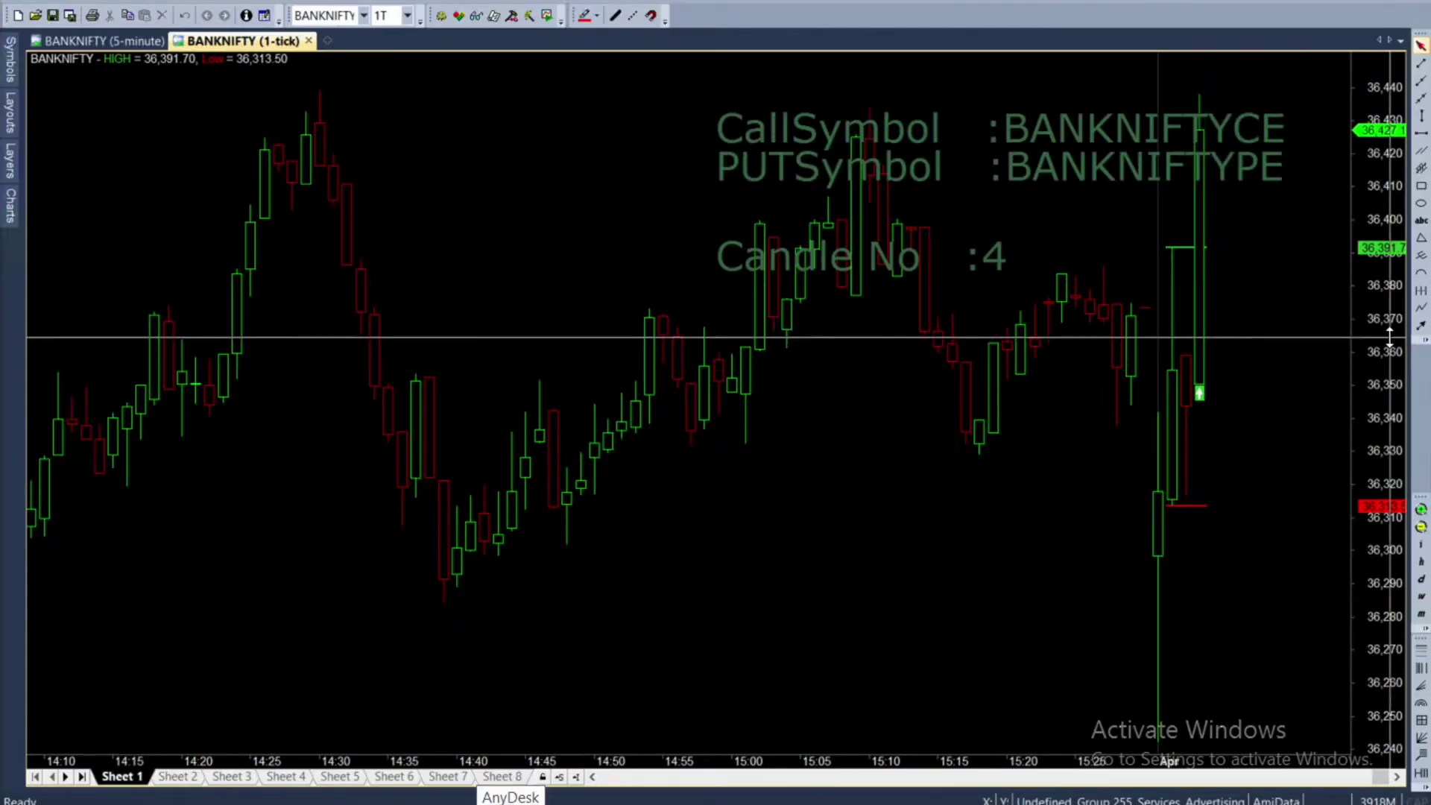
Zoom out and shift the BANKNIFTY chart's price range to show the rally toward 36,578
{"action": "left_click_drag", "start_coordinate": [1391, 337], "coordinate": [1372, 447]}
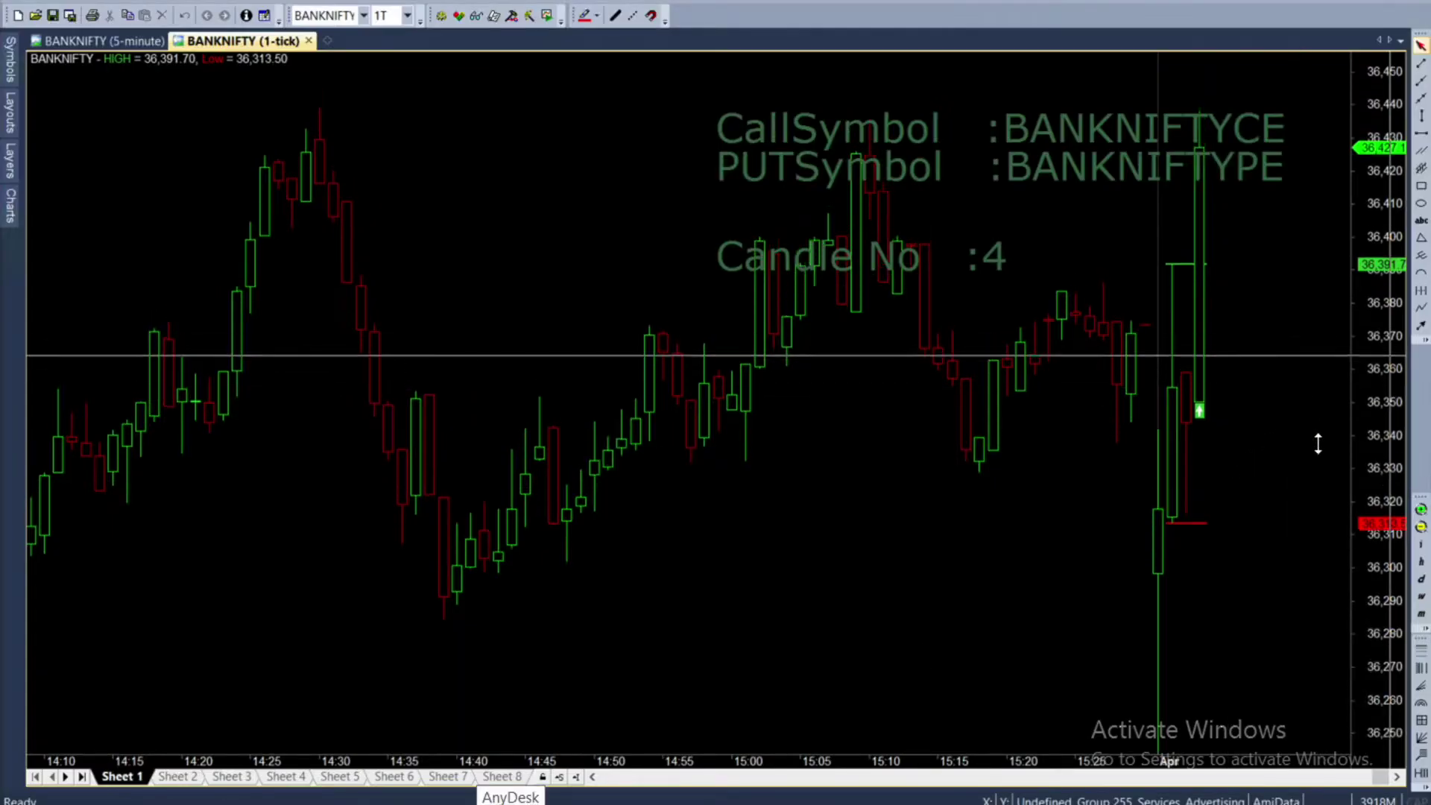
{"action": "left_click", "coordinate": [1422, 528]}
{"action": "left_click", "coordinate": [1422, 527]}
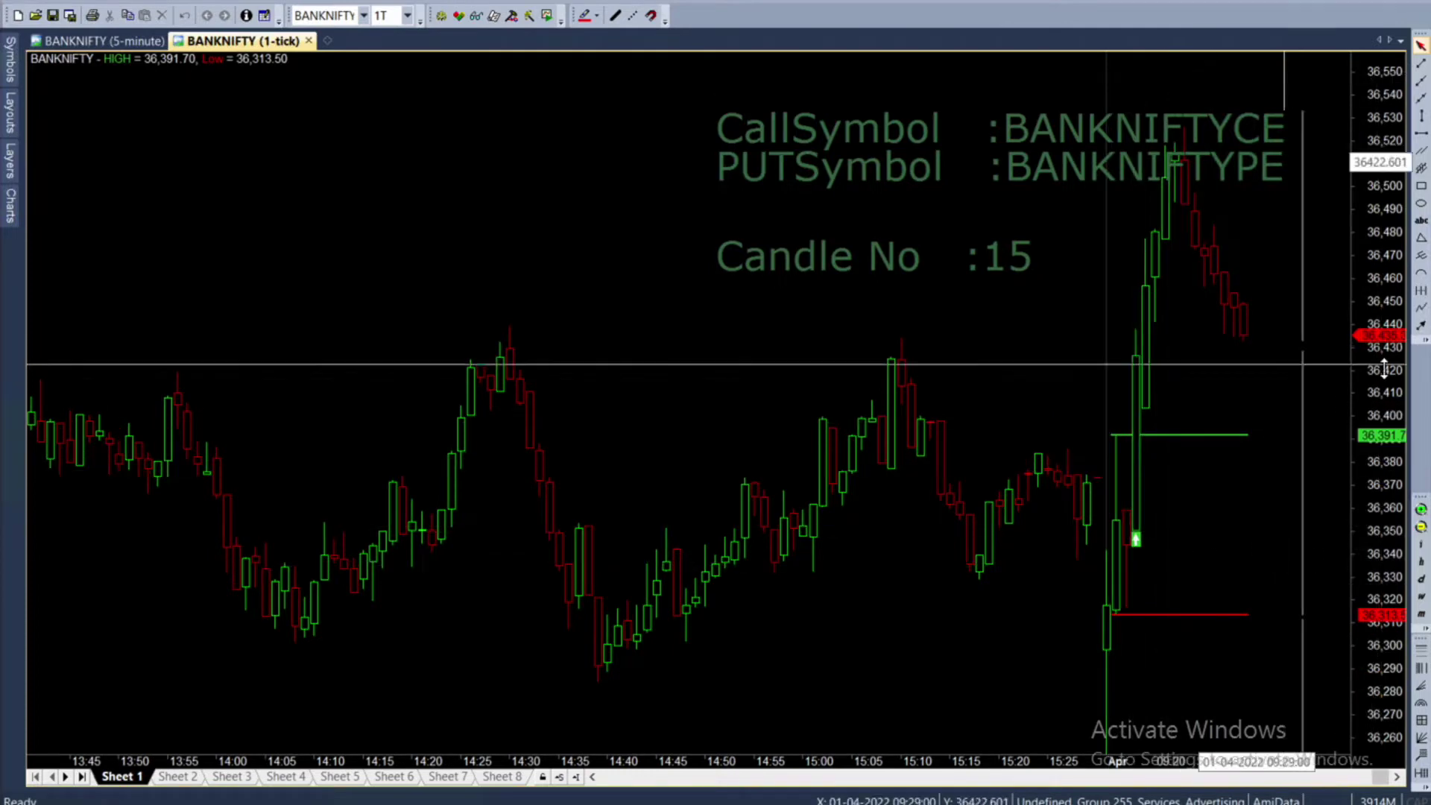
{"action": "left_click_drag", "start_coordinate": [1383, 278], "coordinate": [1383, 317]}
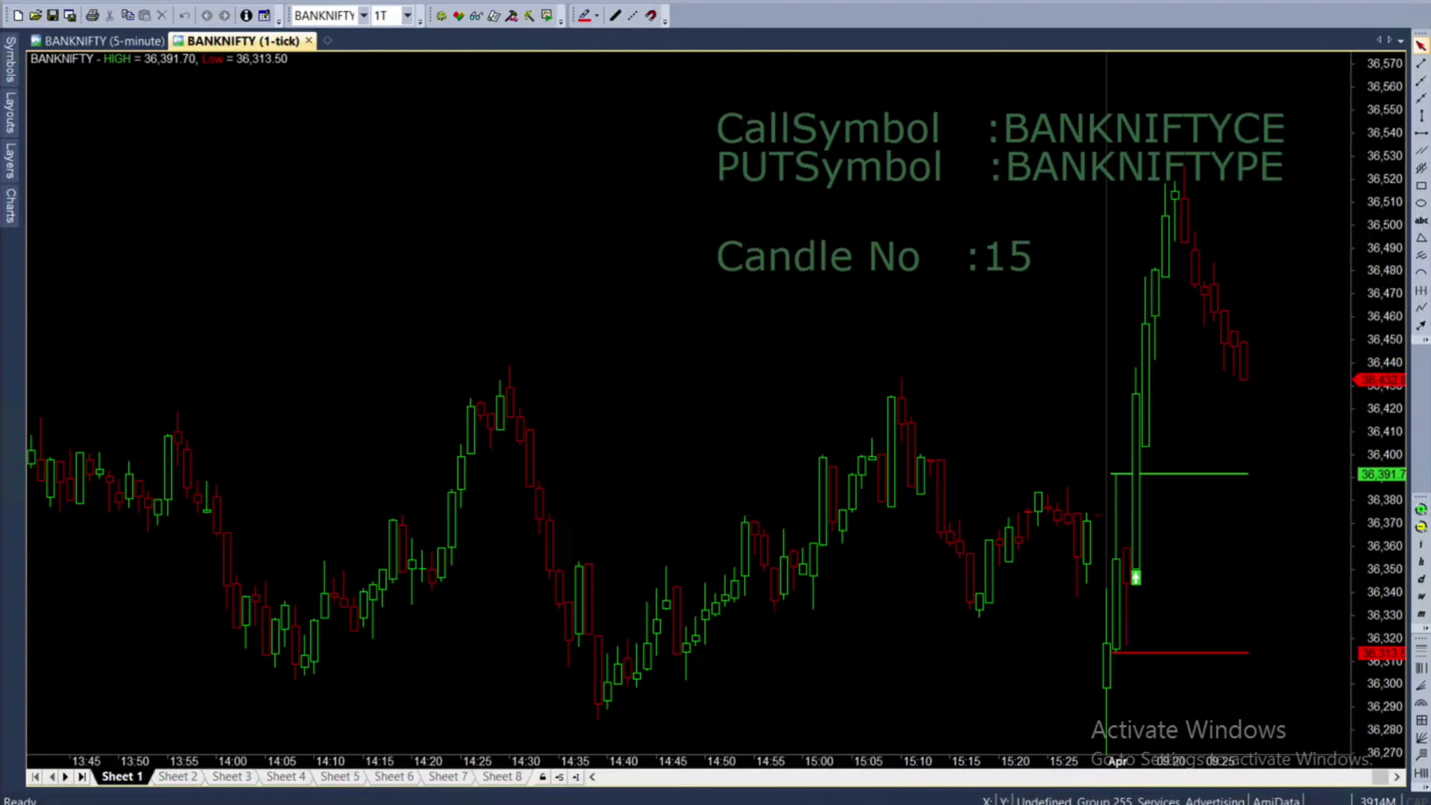
Check the AliceBlue MTM monitor and NEST net position, then return to the chart
{"action": "left_click", "coordinate": [548, 804]}
{"action": "left_click", "coordinate": [547, 803]}
{"action": "key", "text": "alt+Tab"}
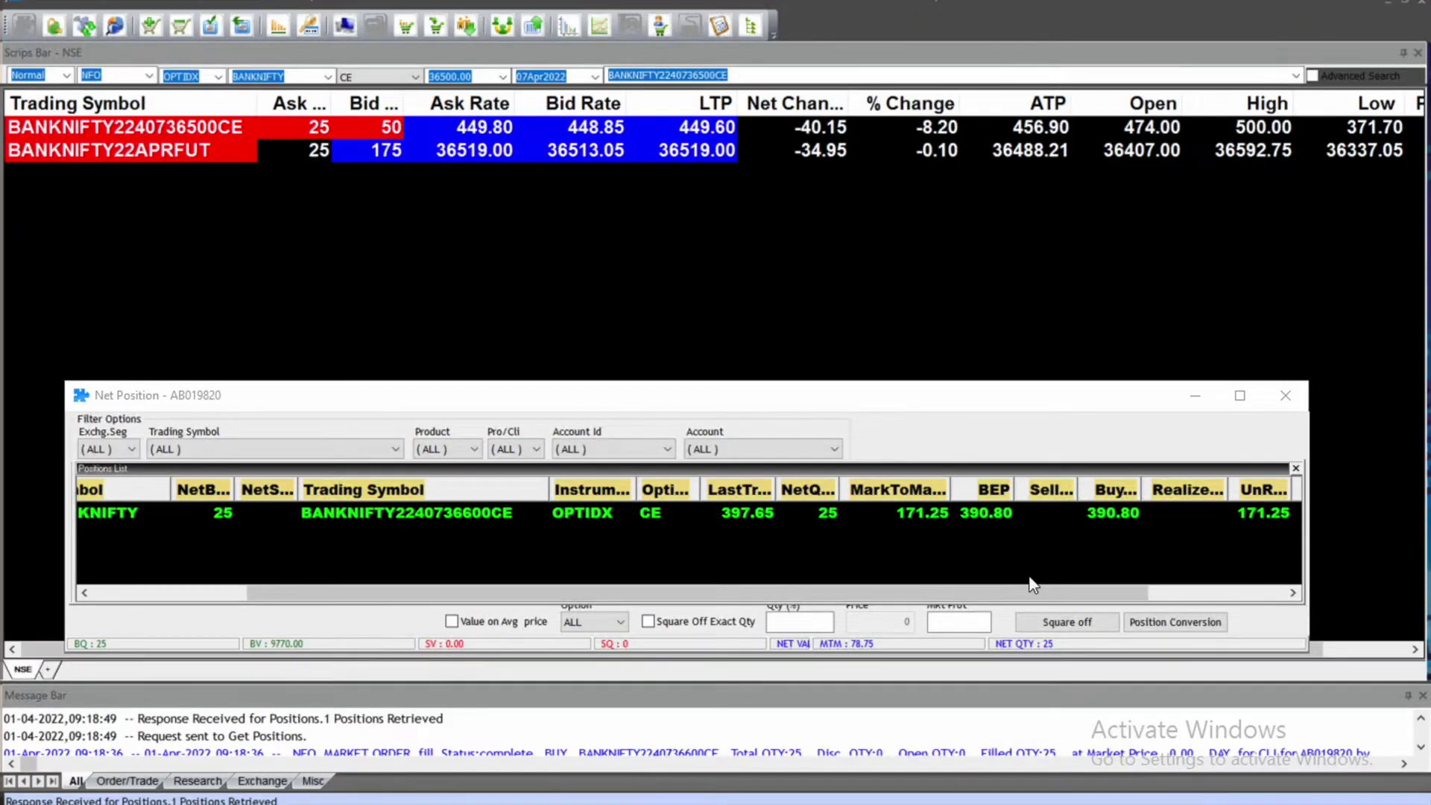
{"action": "key", "text": "alt+Tab"}
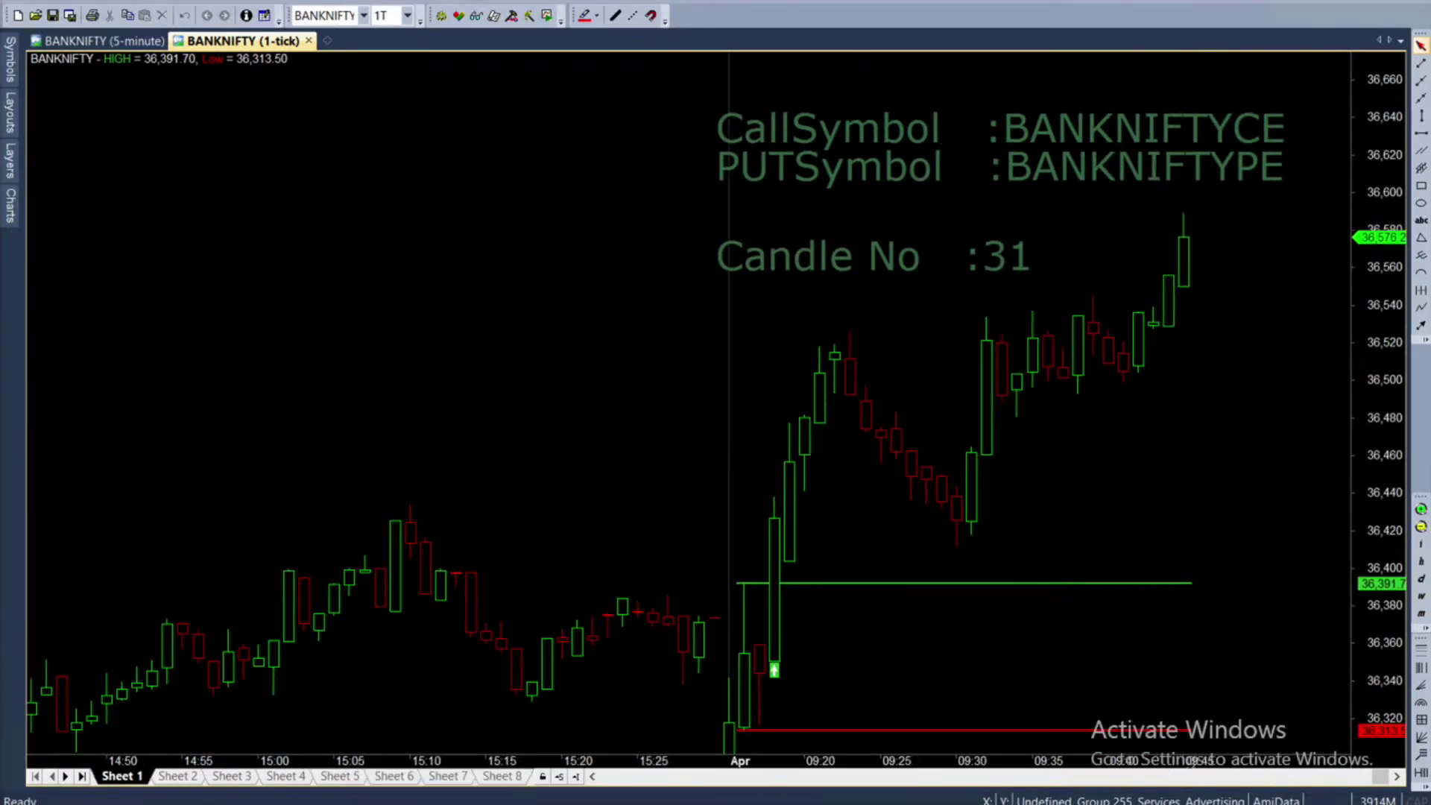
Watch BANKNIFTY reach about 36,578 at candle 31, above the 36,391.7 entry
{"action": "mouse_move", "coordinate": [462, 804]}
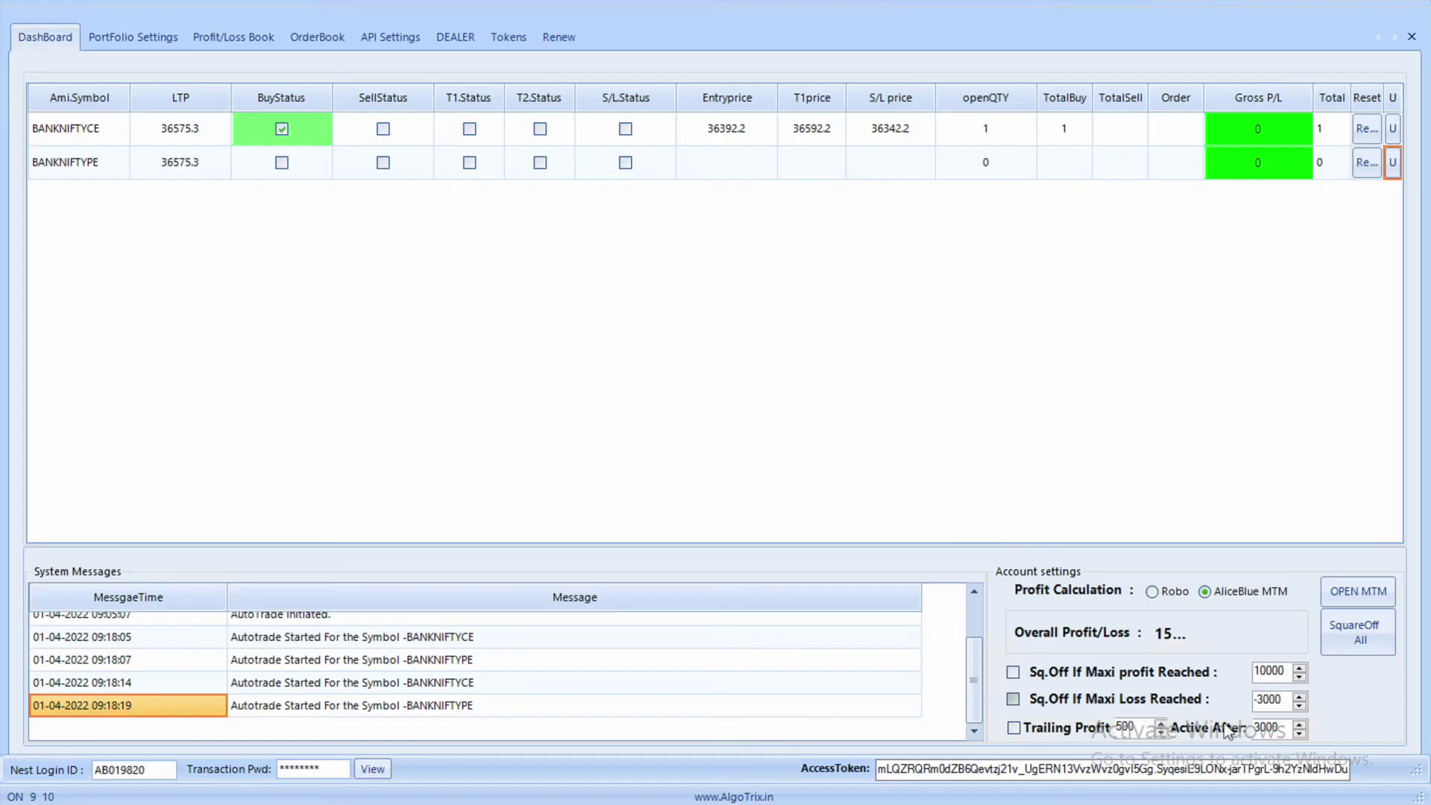
Change the trailing-profit Active After value from 3000 to 2000 and enable Trailing Profit
{"action": "left_click_drag", "start_coordinate": [1280, 727], "coordinate": [1248, 726]}
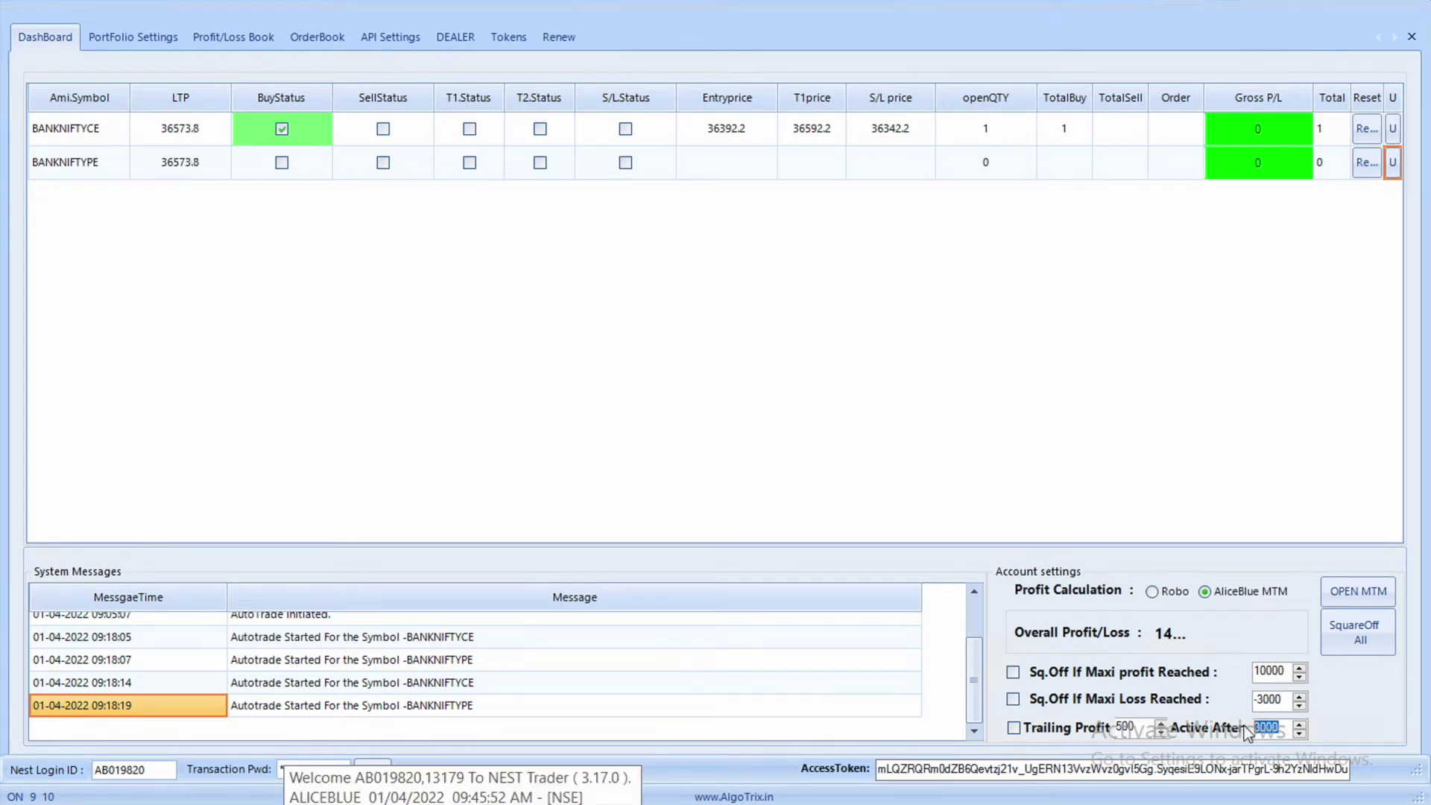
{"action": "type", "text": "20"}
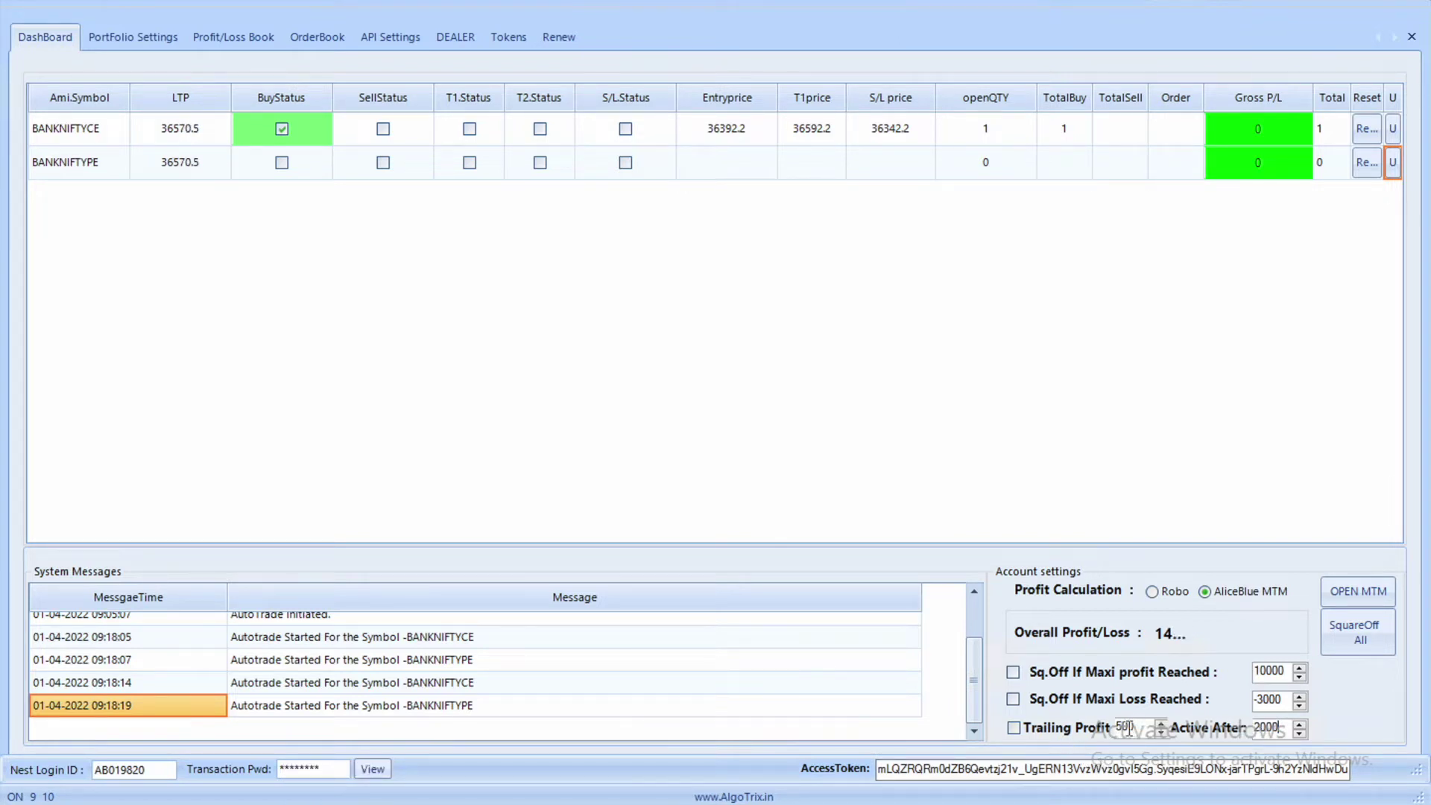
{"action": "left_click", "coordinate": [1015, 730]}
Check the AliceBlue MTM reading and BANKNIFTY chart, then return to the AlgoTrix dashboard
{"action": "key", "text": "alt+Tab"}
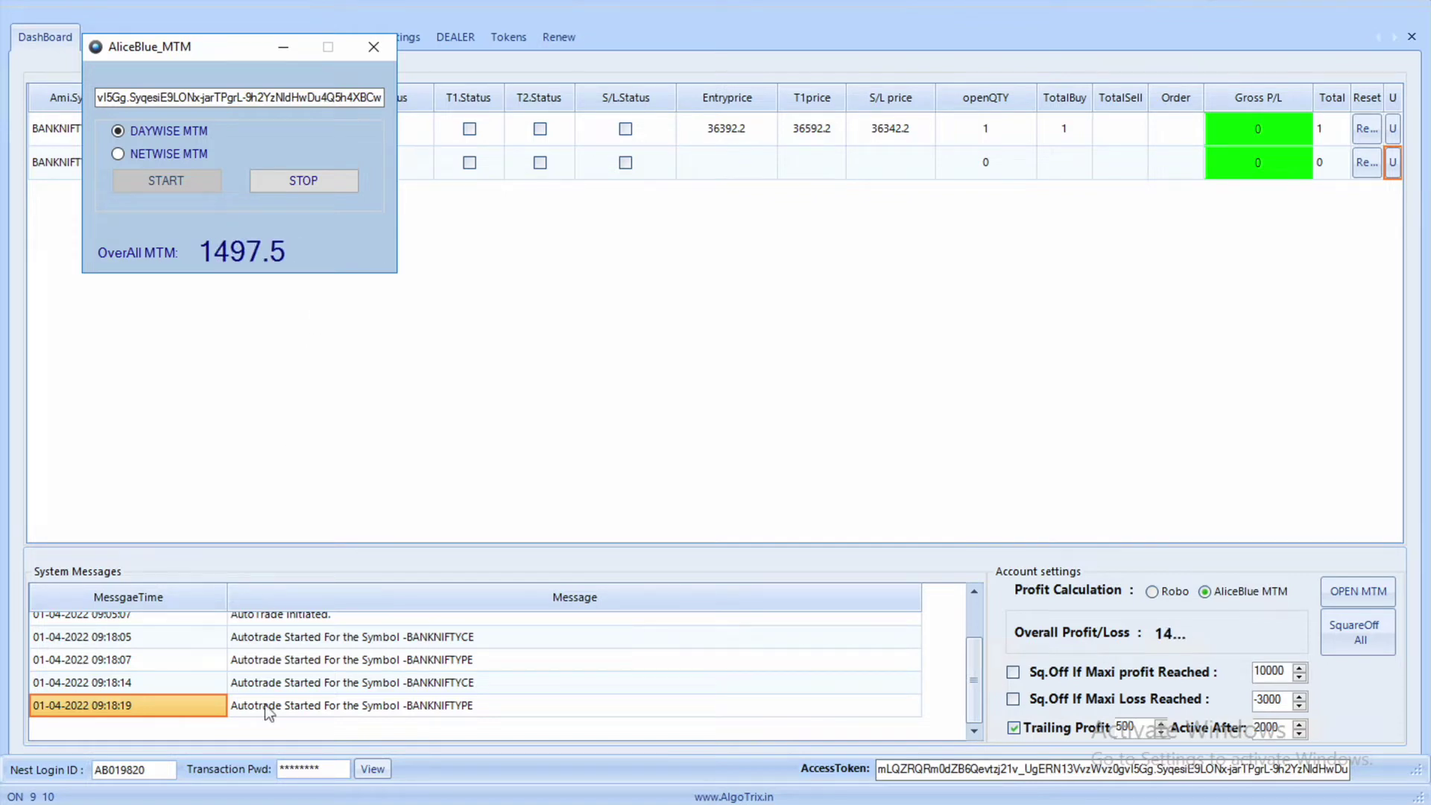
{"action": "key", "text": "alt+Tab"}
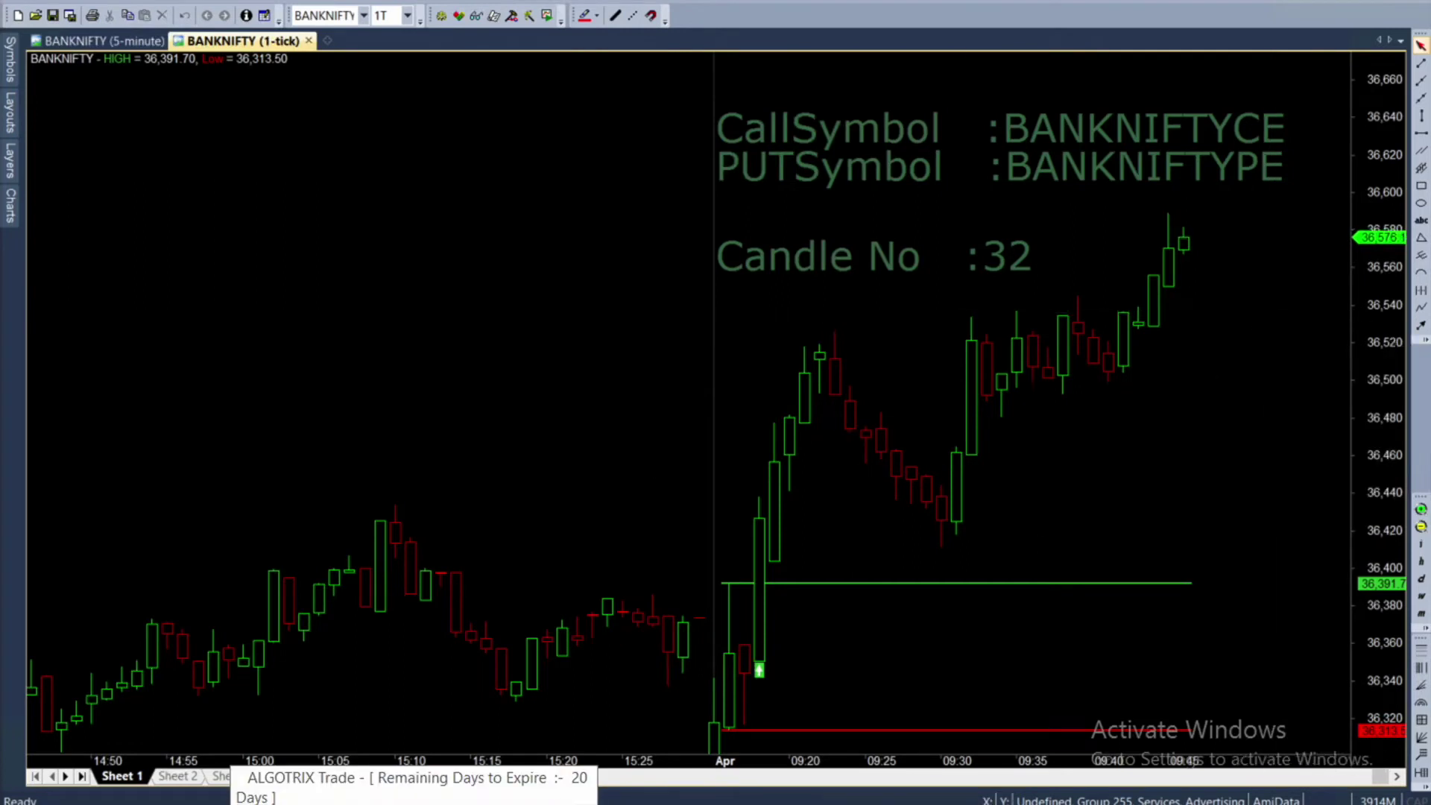
{"action": "key", "text": "alt+Tab"}
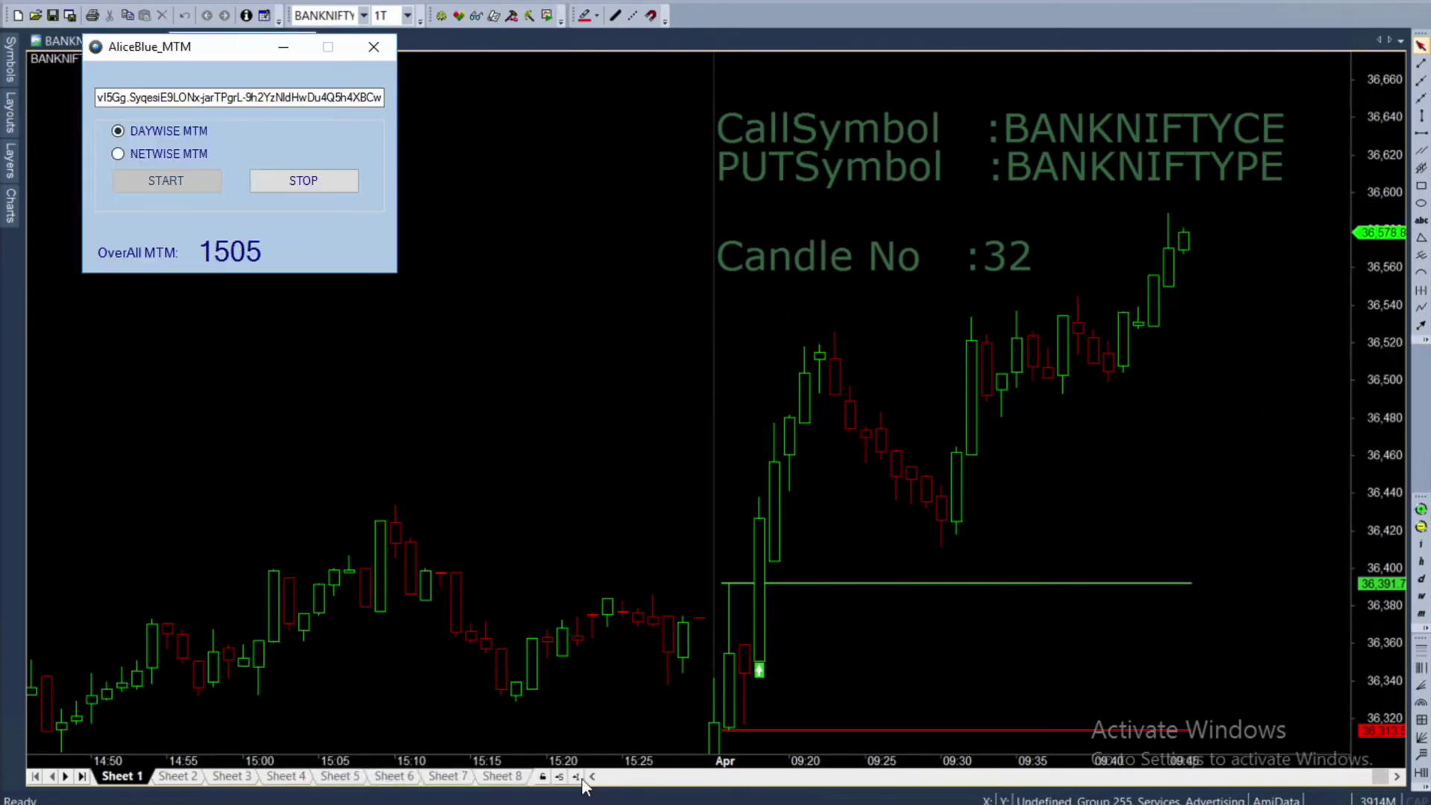
{"action": "key", "text": "alt+Tab"}
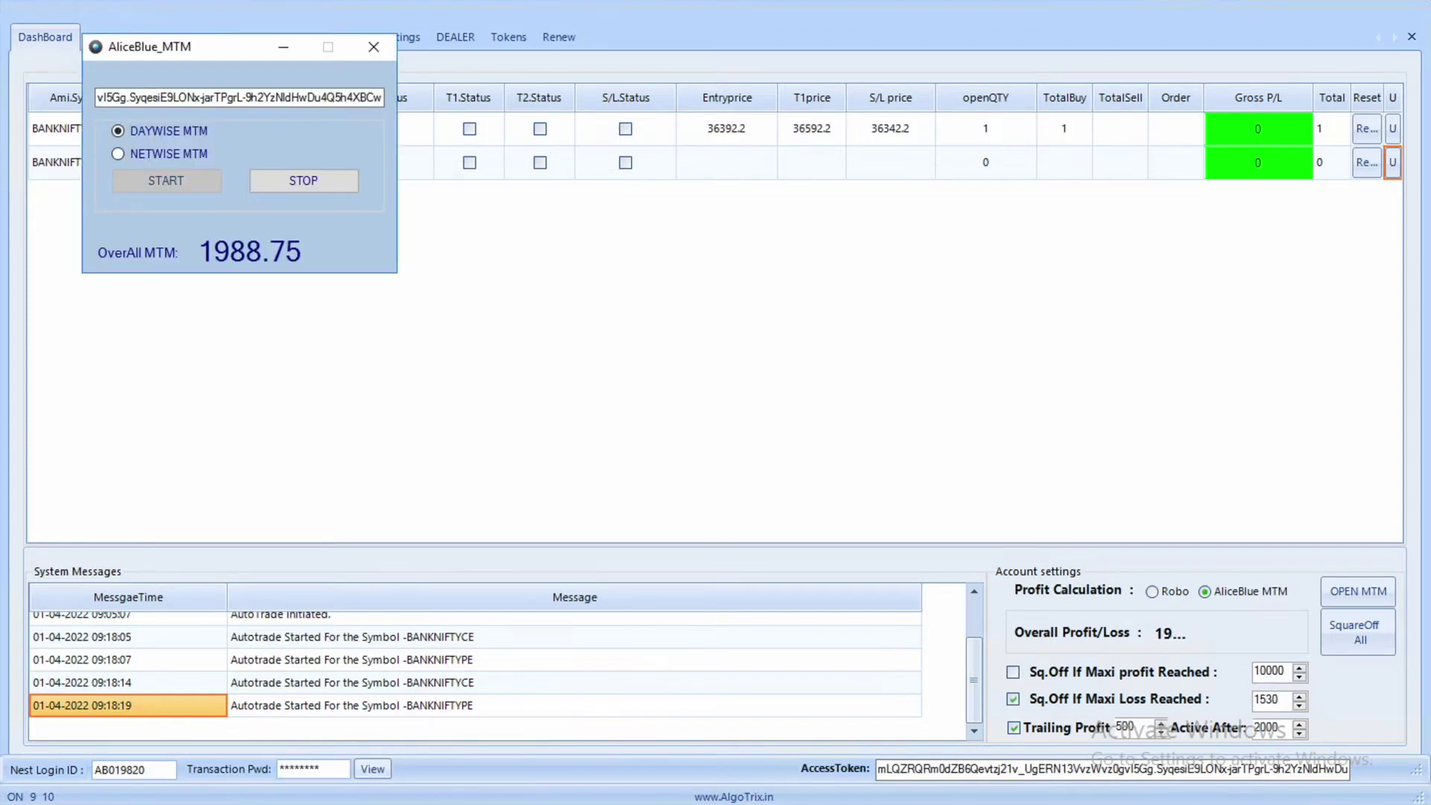
Watch the max-loss square-off limit trail up to 1543 as MTM nears 1970
{"action": "key", "text": "alt+Tab"}
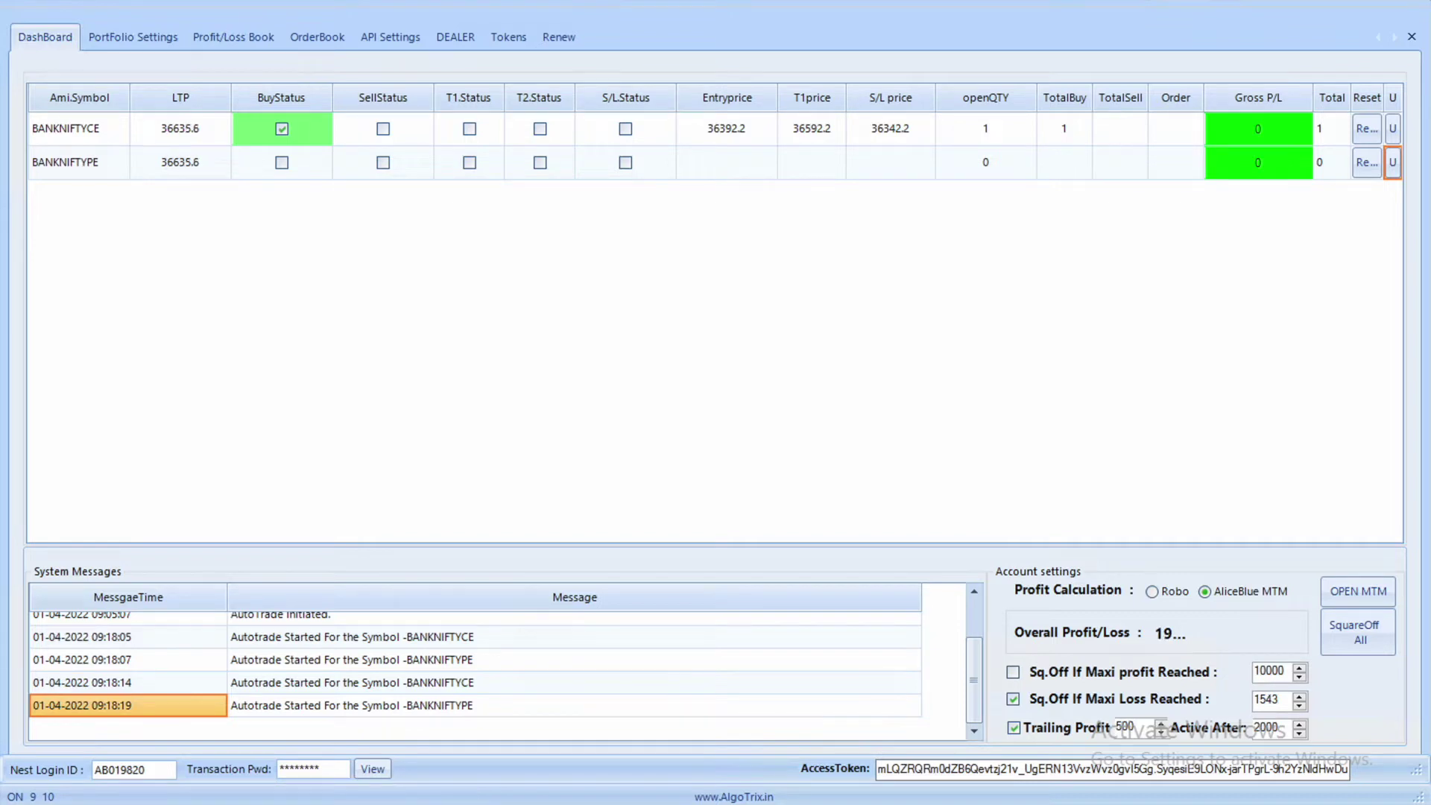
{"action": "left_click", "coordinate": [666, 803]}
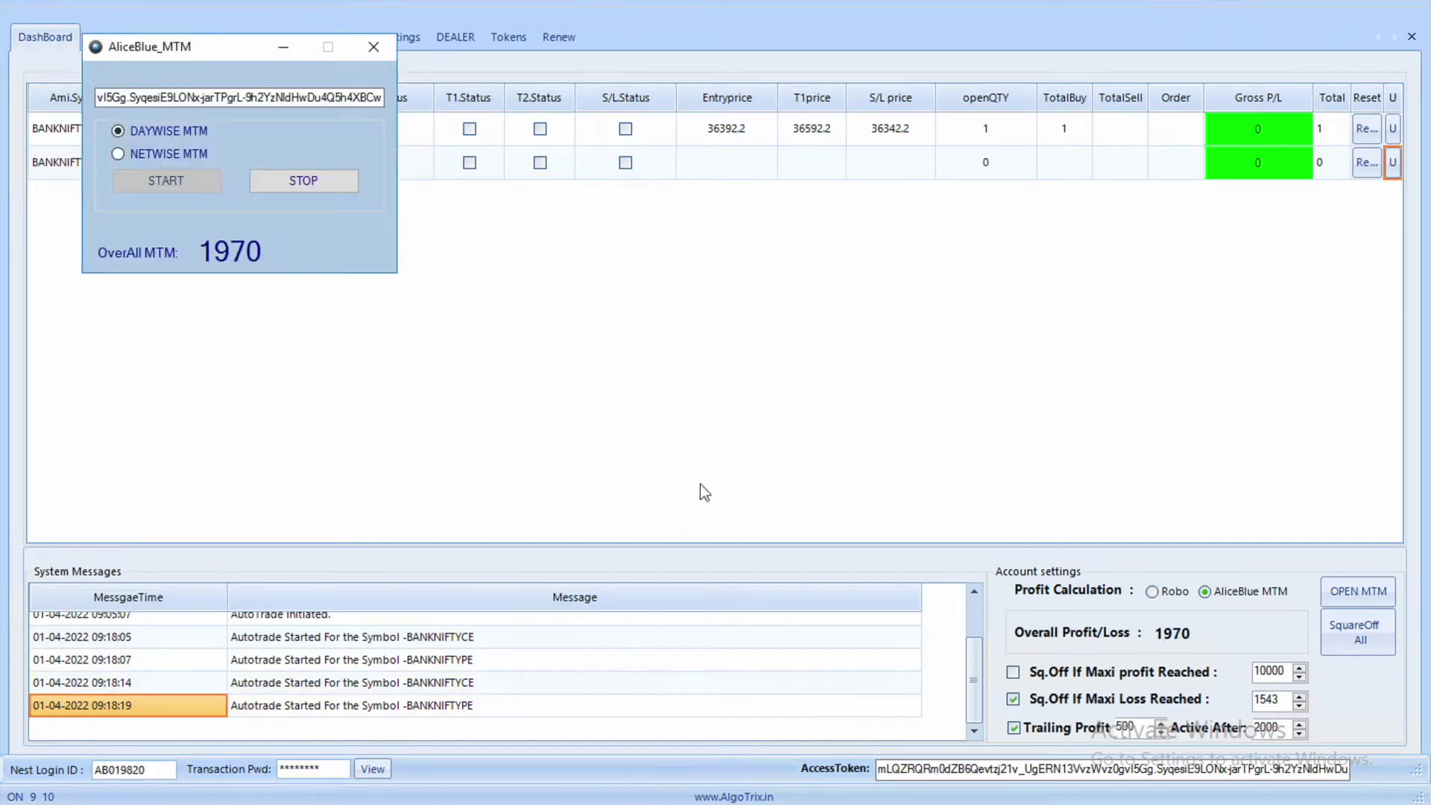
{"action": "left_click", "coordinate": [693, 803]}
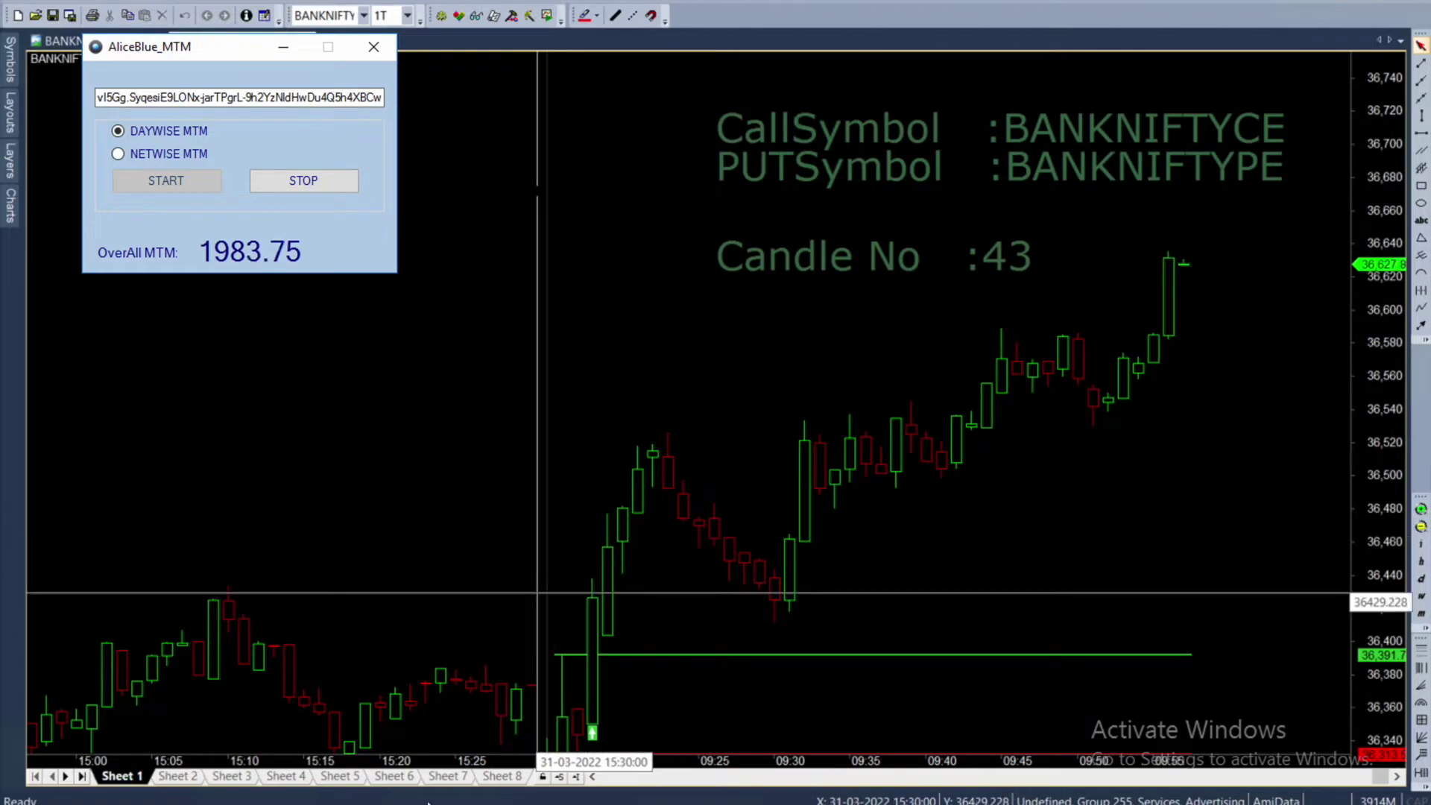
Review AlgoTrix, the chart and MTM, ending on NEST net position showing the call at 2,112.50
{"action": "key", "text": "alt+Tab"}
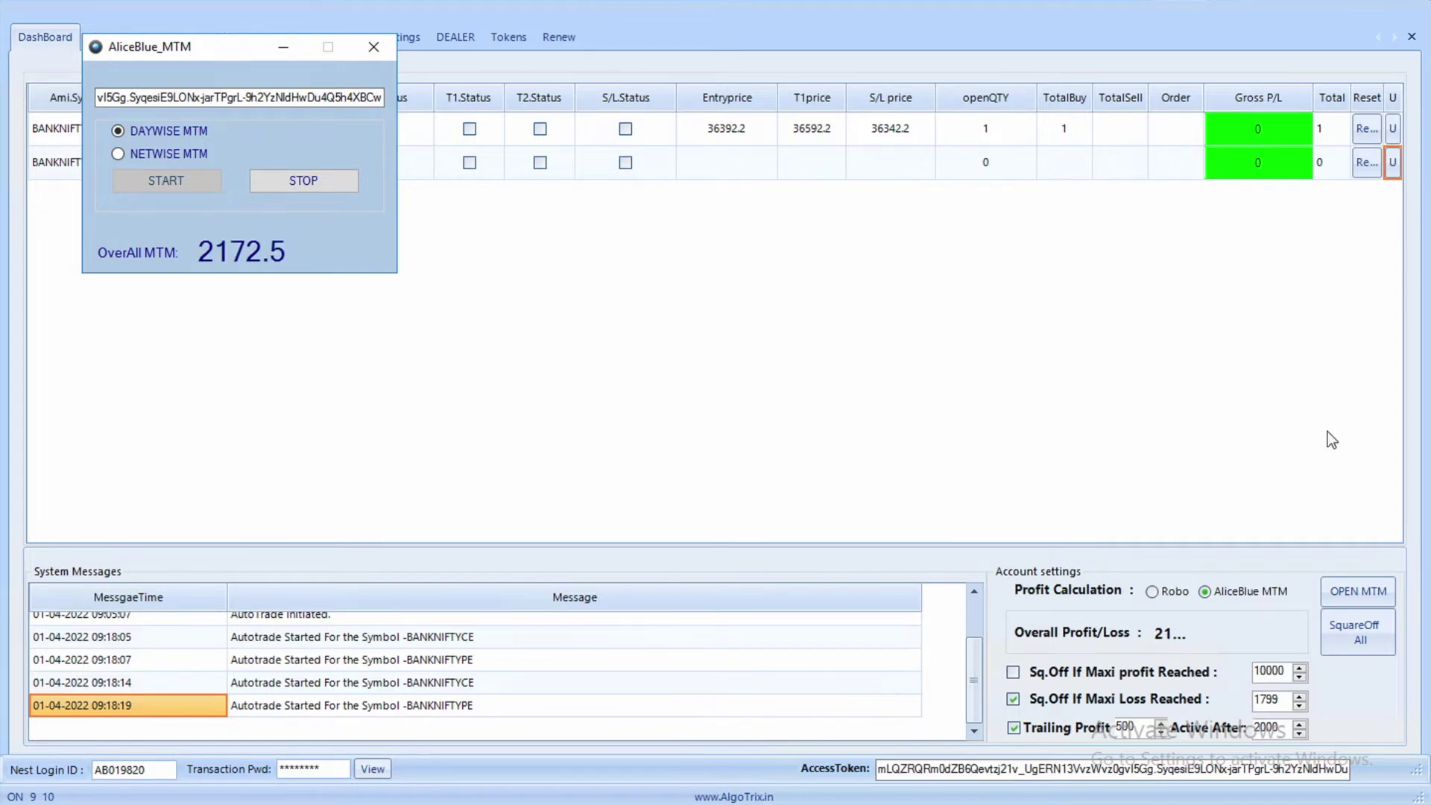
{"action": "key", "text": "alt+Tab"}
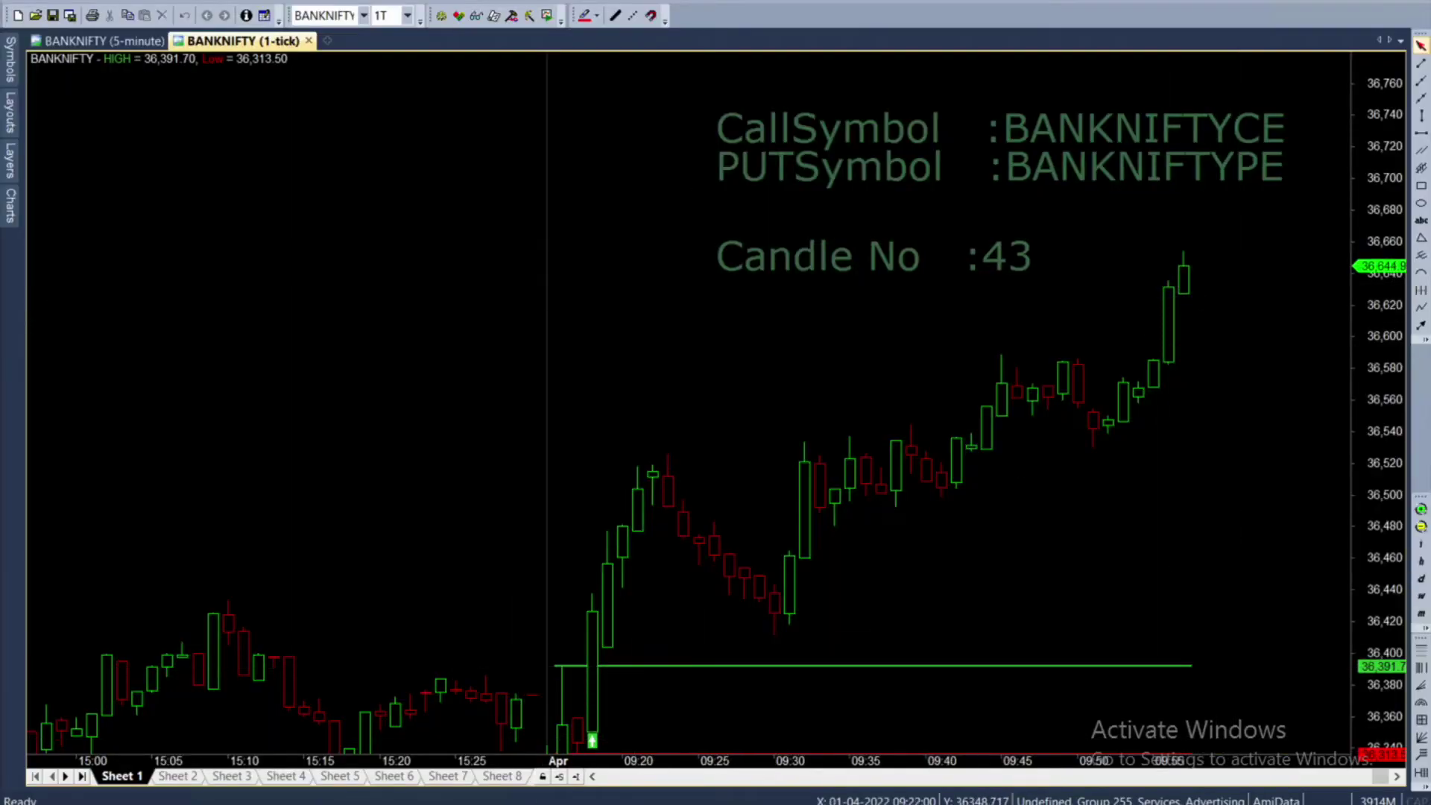
{"action": "key", "text": "alt+Tab"}
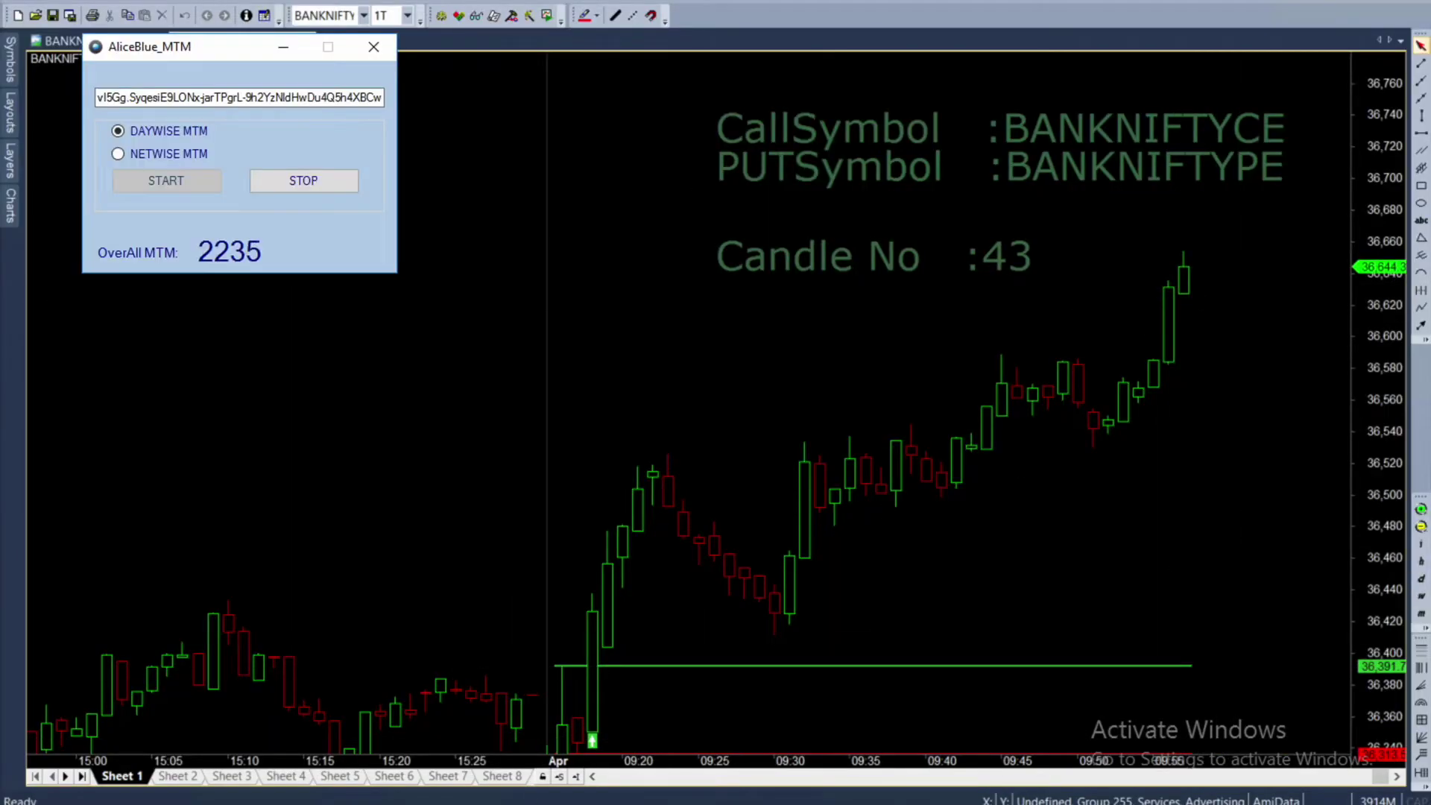
{"action": "key", "text": "alt+Tab"}
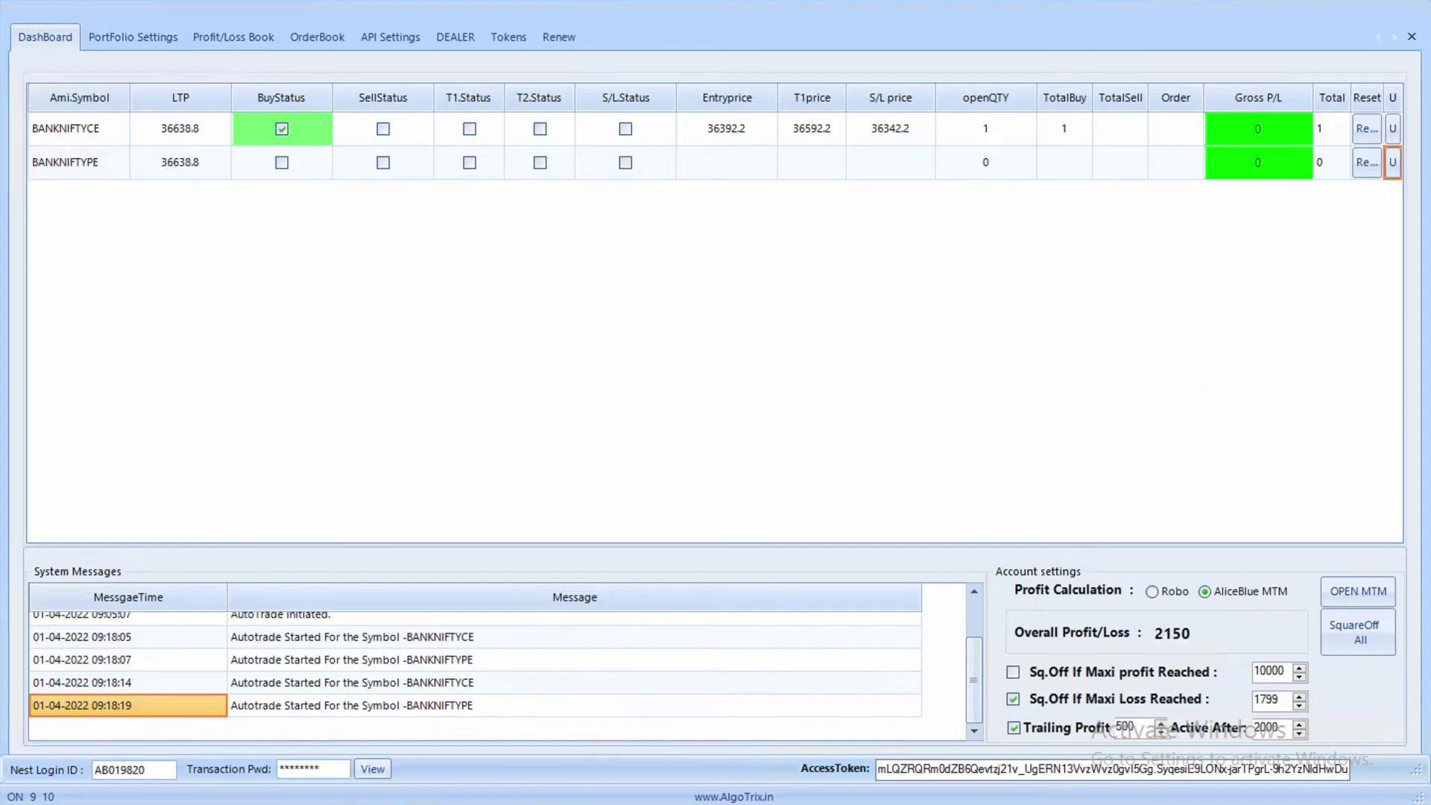
{"action": "left_click", "coordinate": [490, 802]}
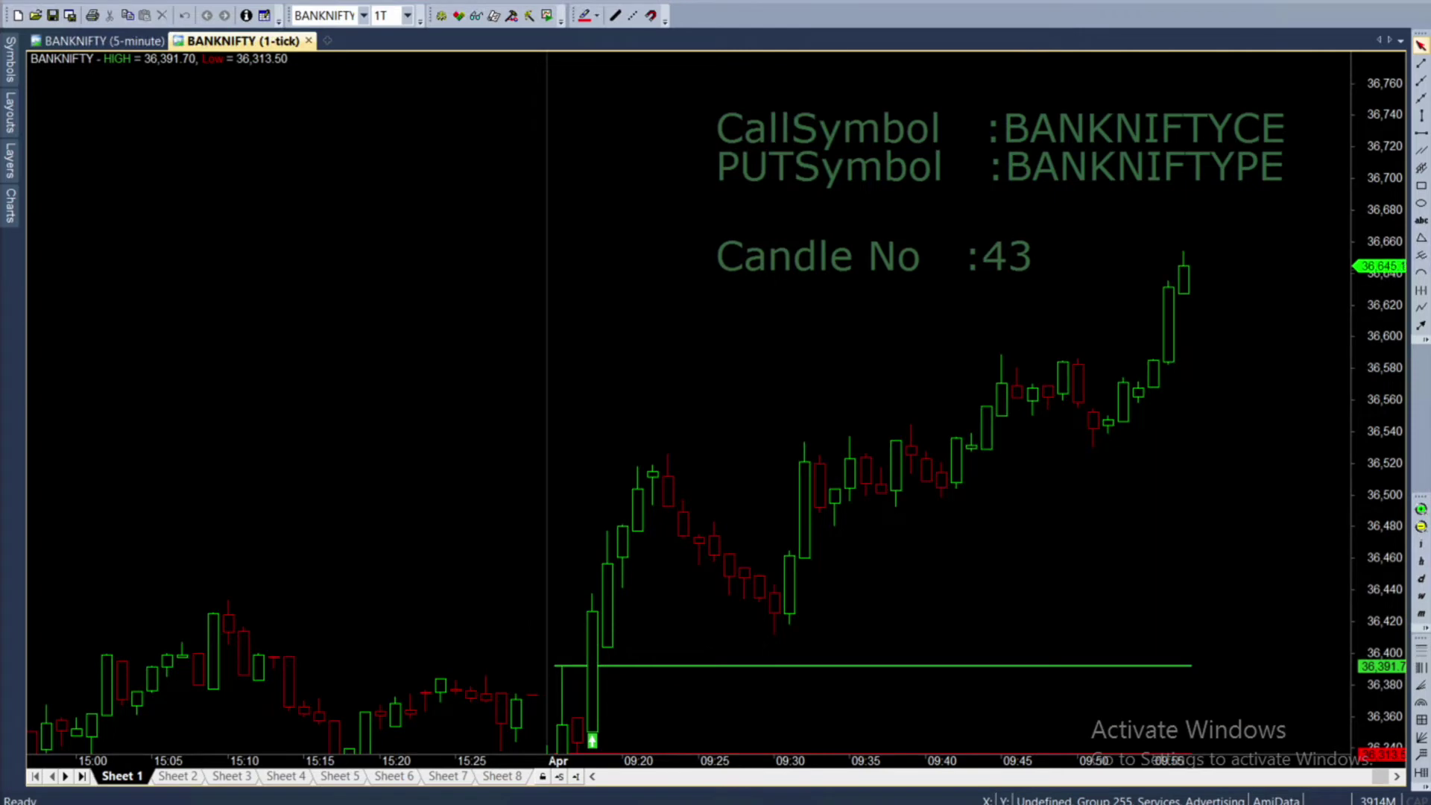
{"action": "left_click", "coordinate": [522, 803]}
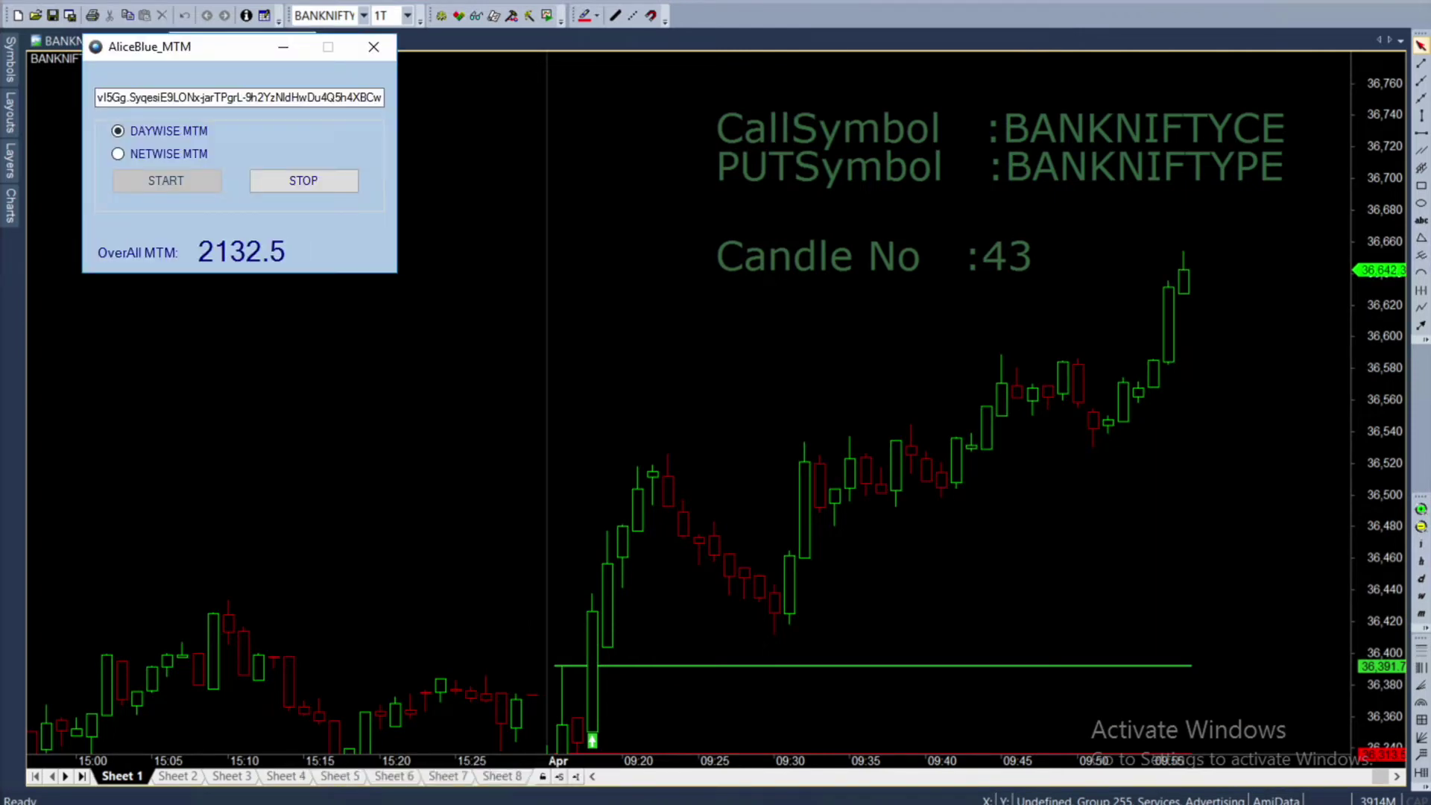
{"action": "left_click", "coordinate": [463, 804]}
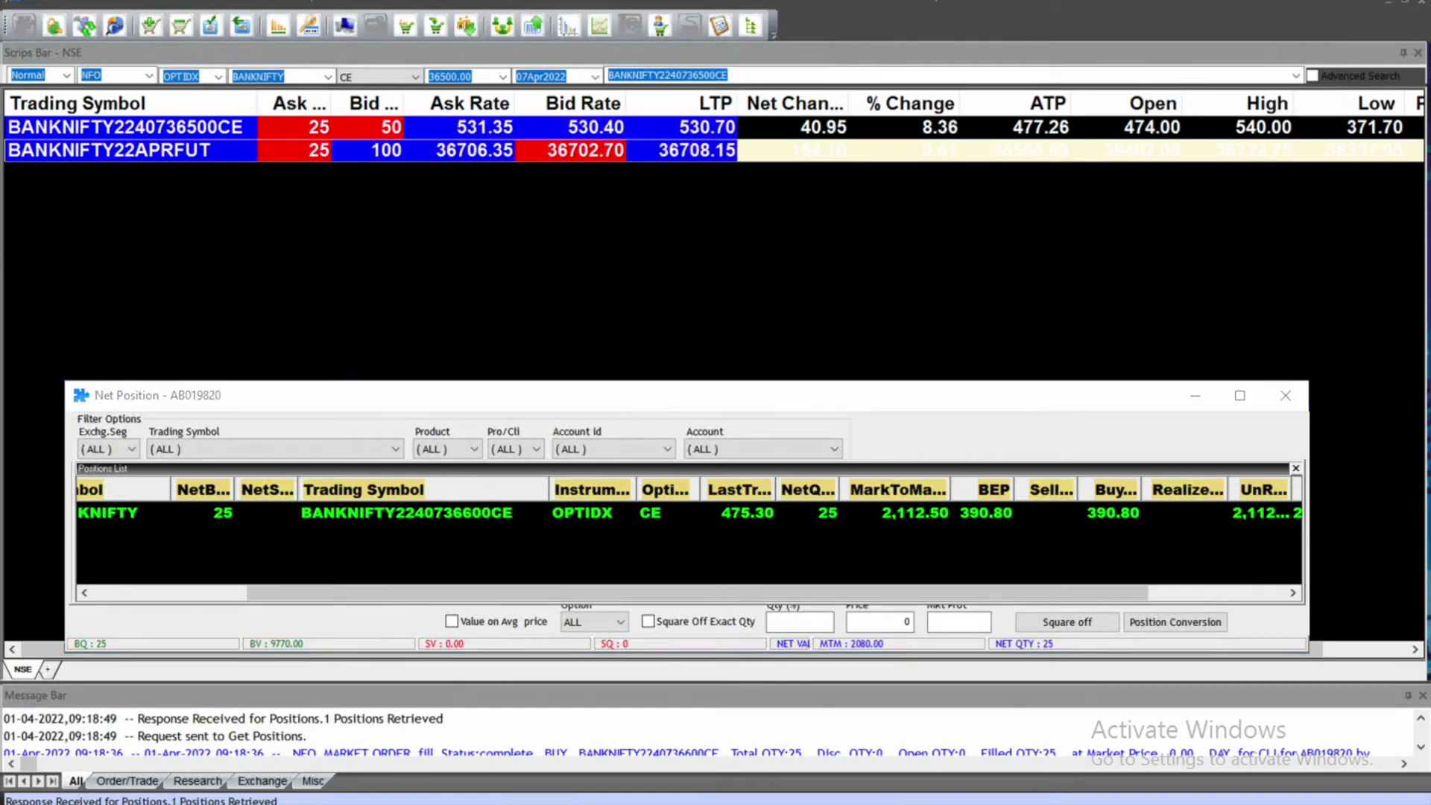
Cycle through the chart and MTM readout, ending on AlgoTrix with the max-loss limit at 1914
{"action": "key", "text": "alt+Tab"}
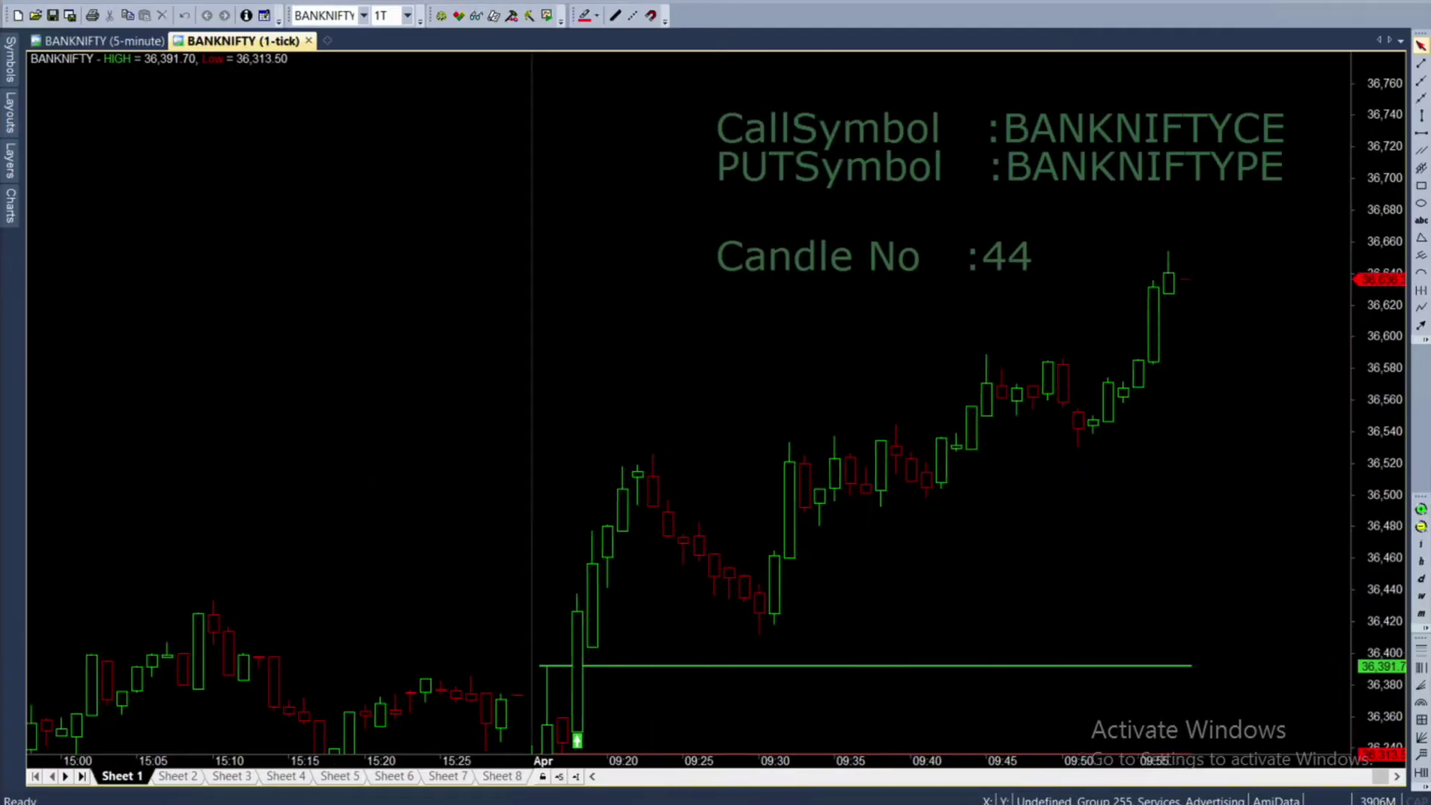
{"action": "key", "text": "alt+Tab"}
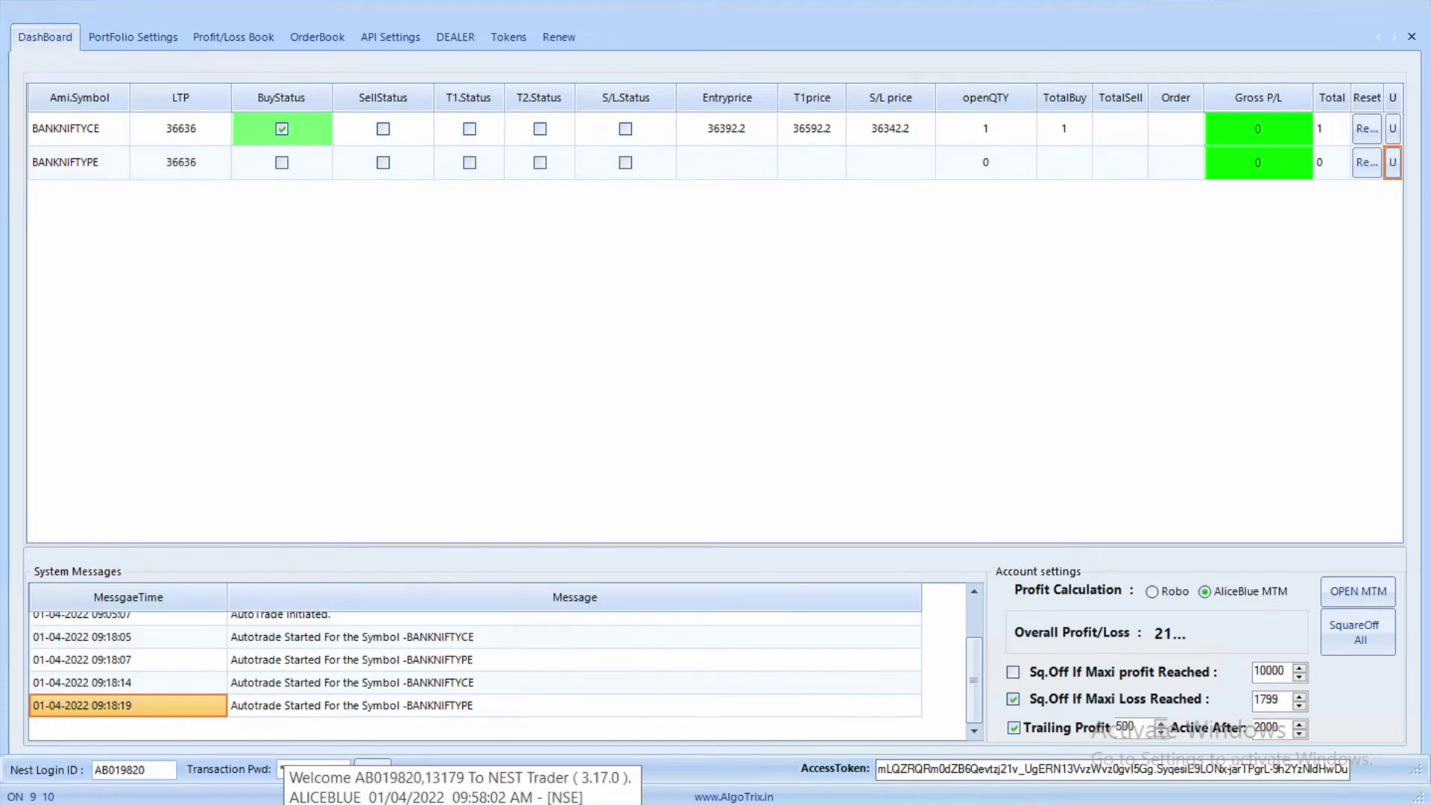
{"action": "key", "text": "alt+Tab"}
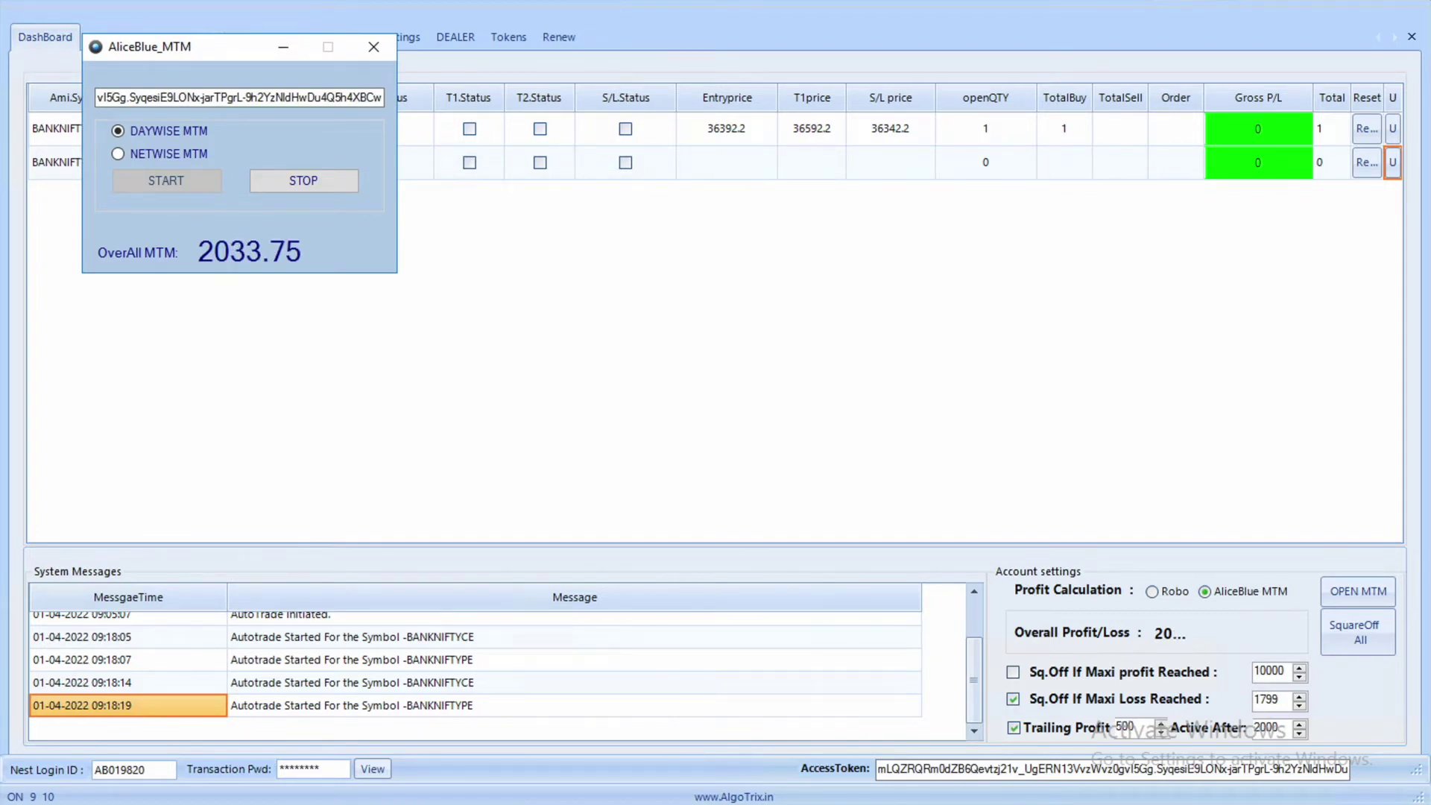
{"action": "left_click", "coordinate": [636, 803]}
{"action": "key", "text": "alt+Tab"}
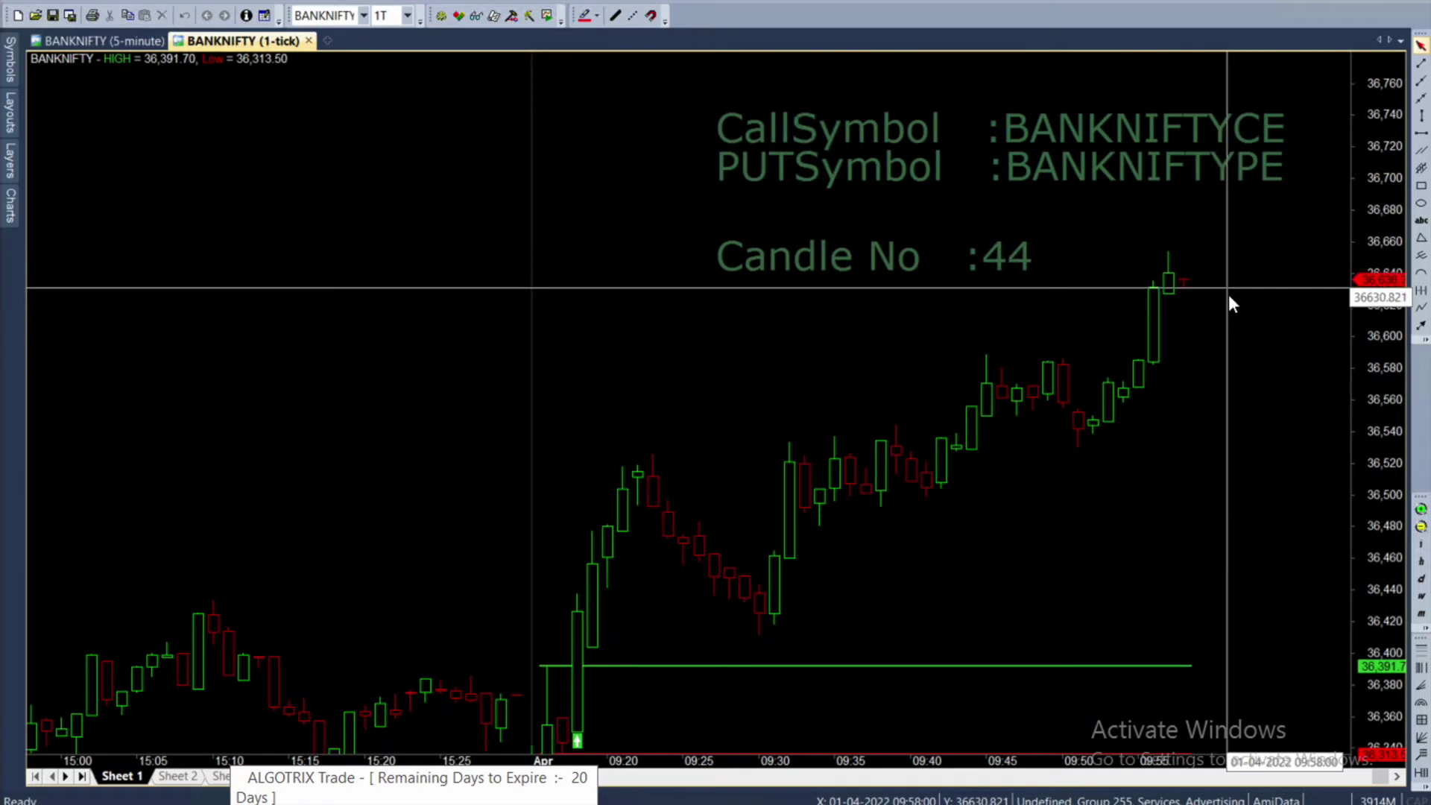
{"action": "left_click", "coordinate": [678, 803]}
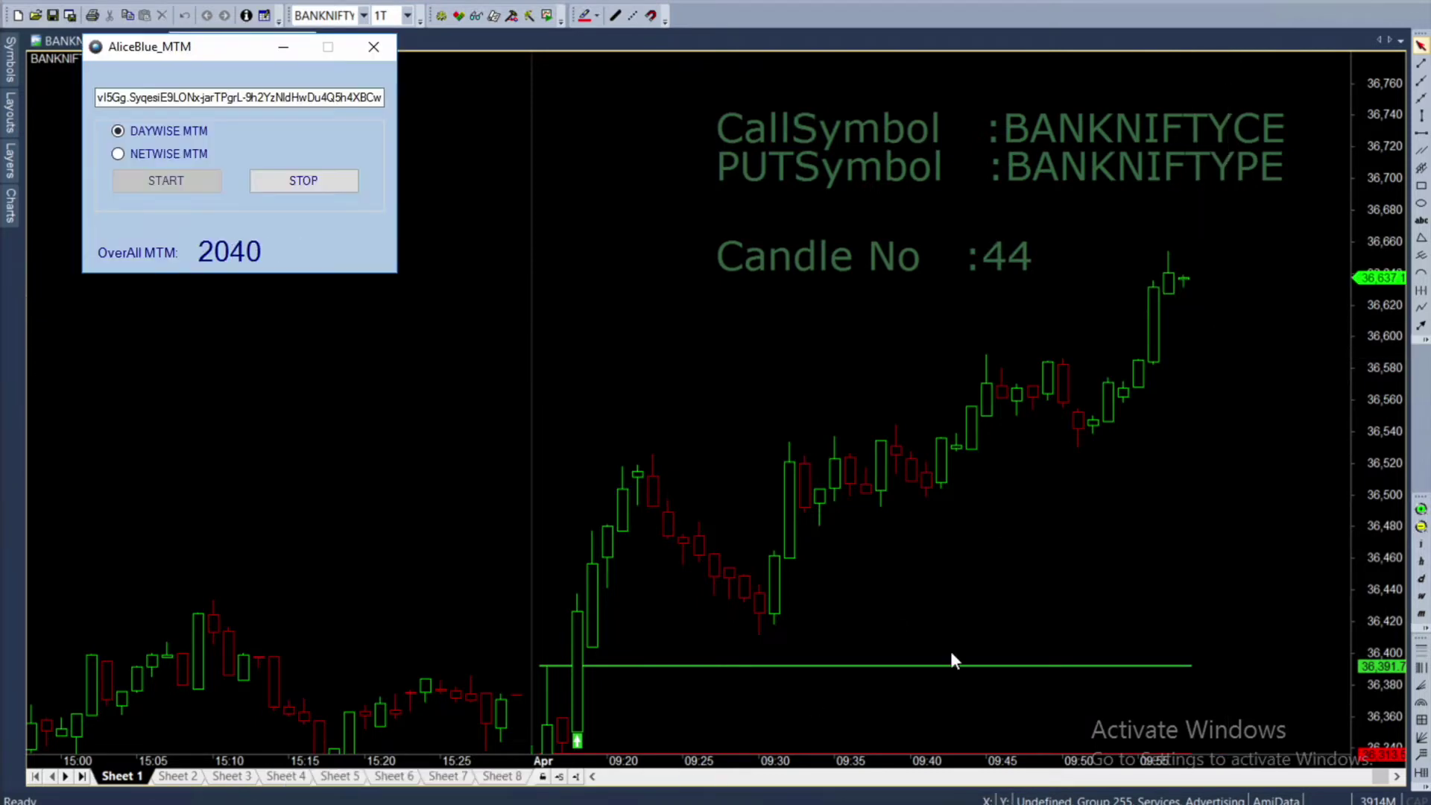
{"action": "mouse_move", "coordinate": [1221, 597]}
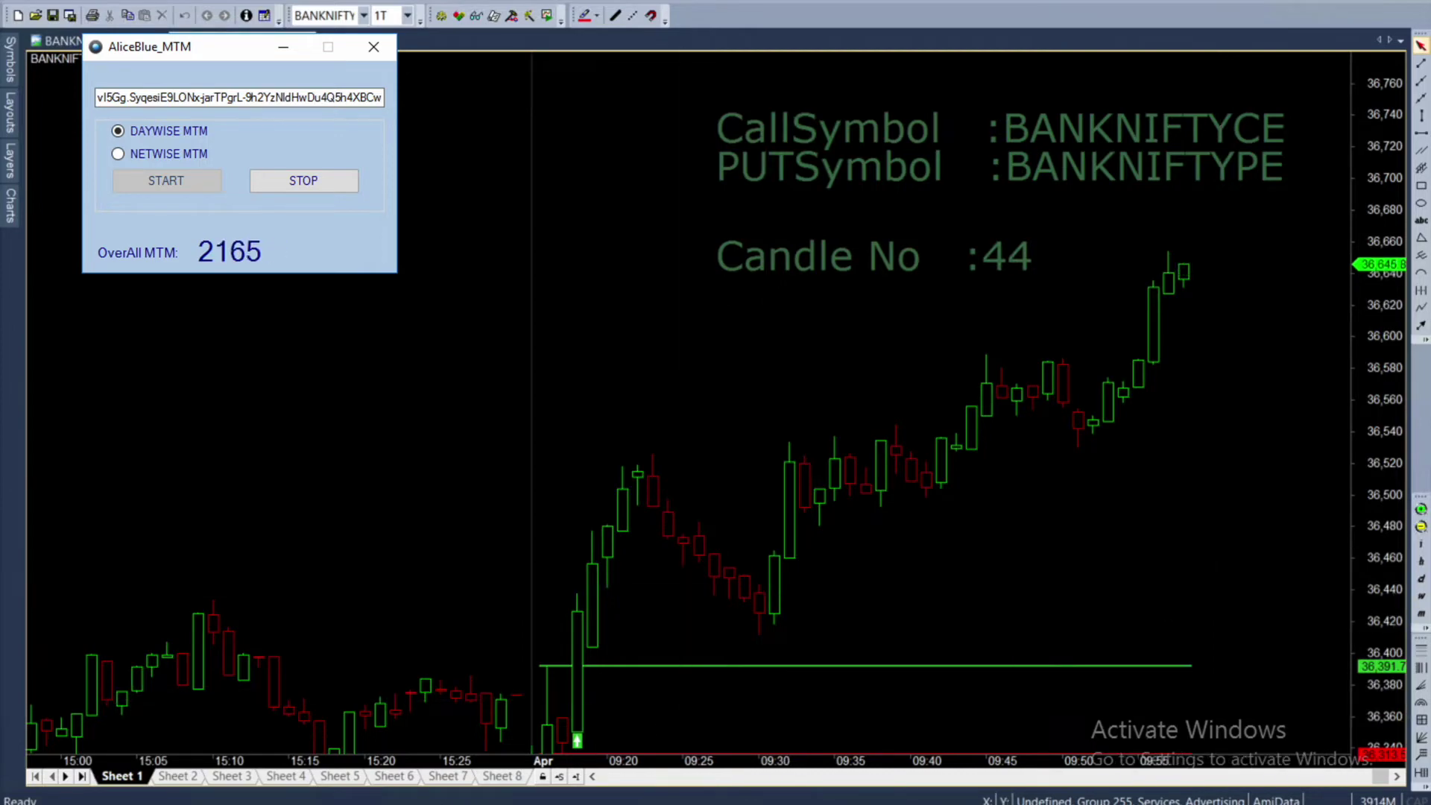
{"action": "key", "text": "alt+Tab"}
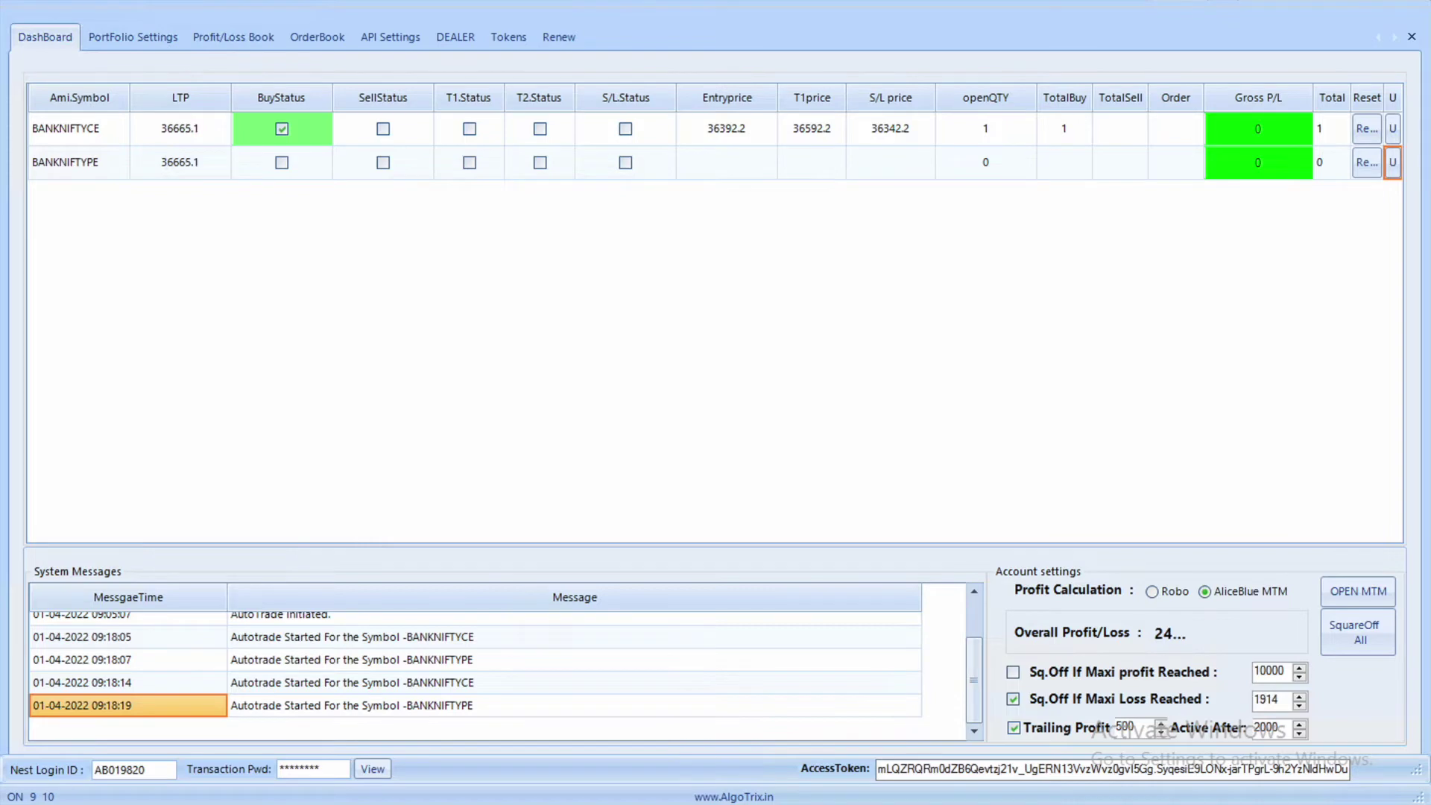
Monitor the MTM readout, BANKNIFTY chart and dashboard as the max-loss limit trails to 1941
{"action": "key", "text": "alt+Tab"}
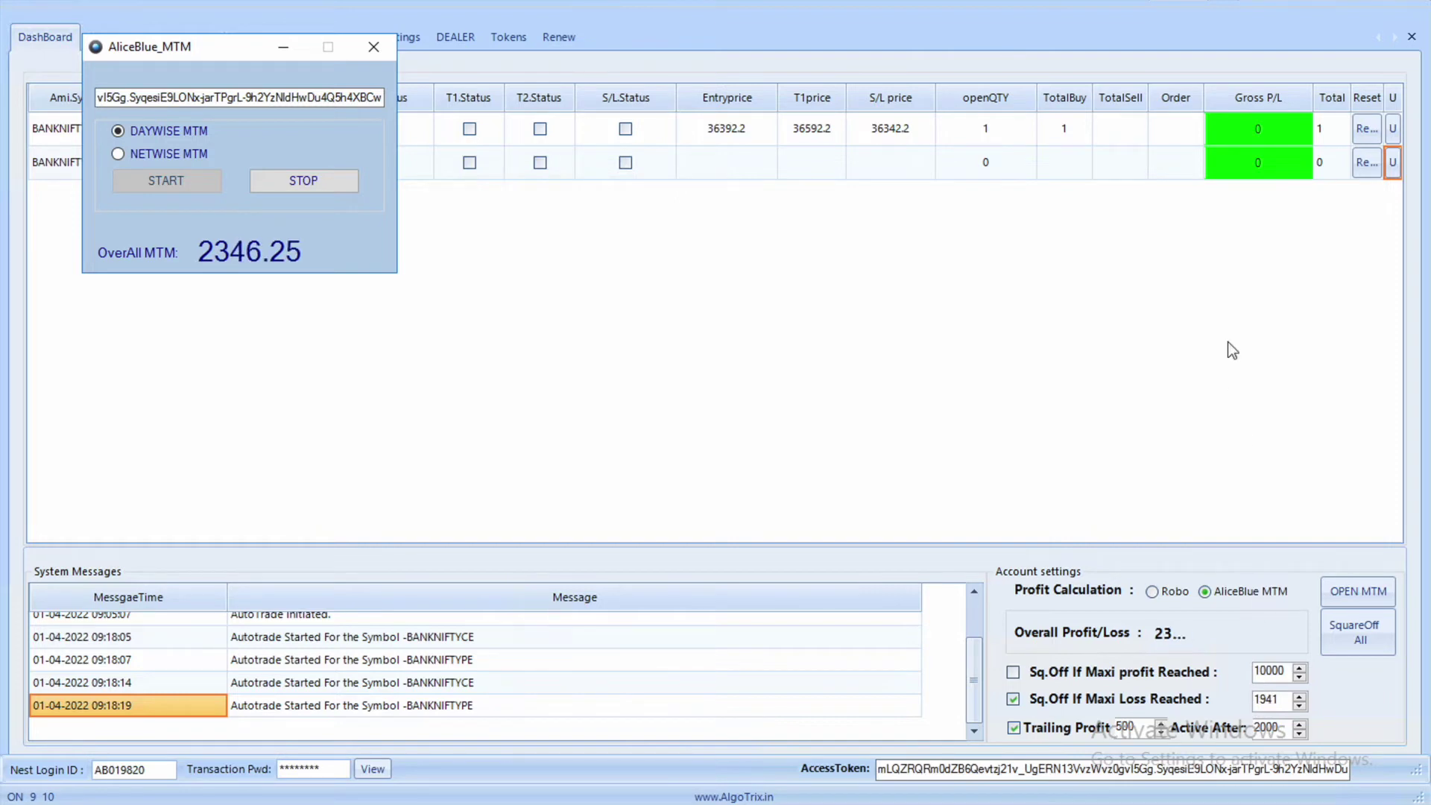
{"action": "key", "text": "alt+Tab"}
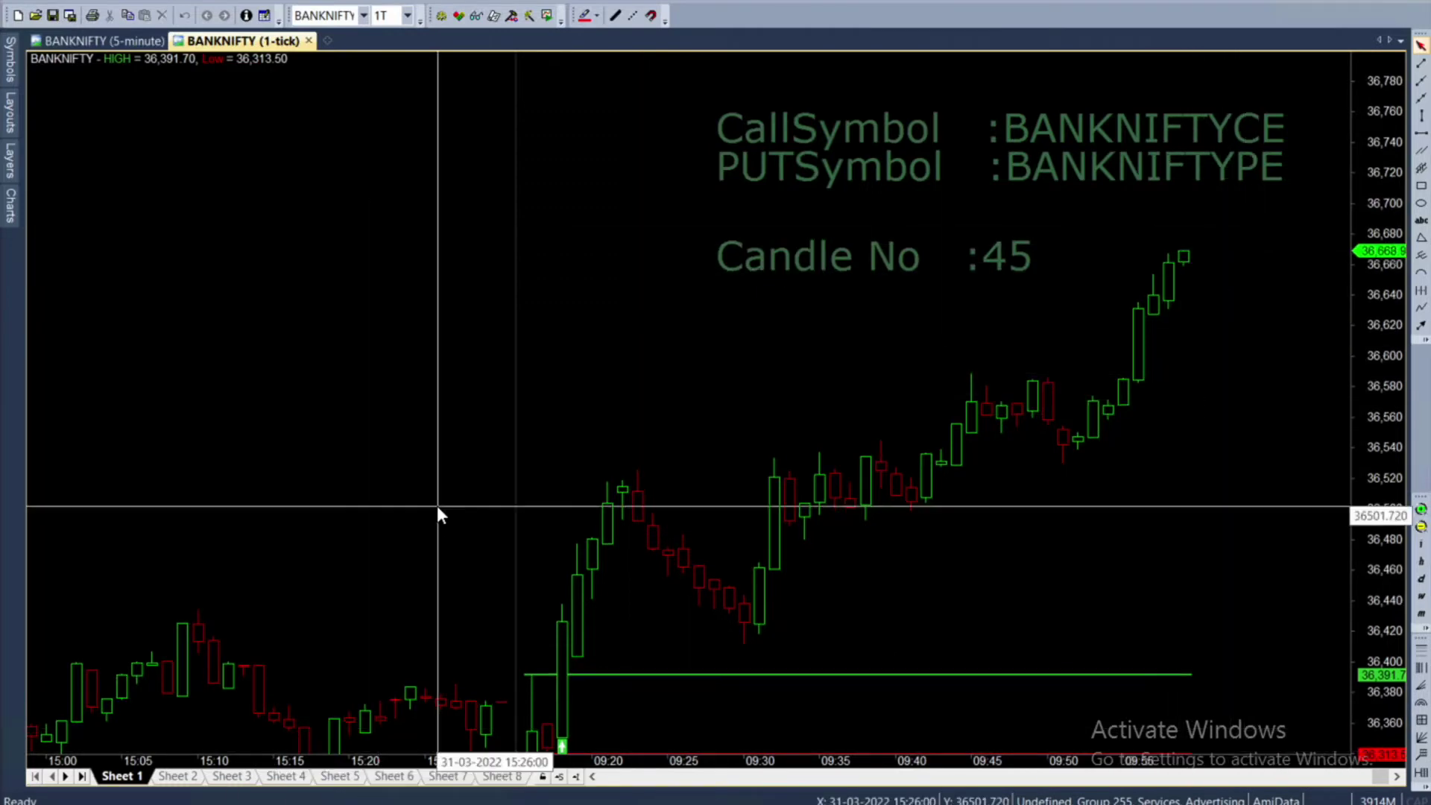
{"action": "mouse_move", "coordinate": [438, 506]}
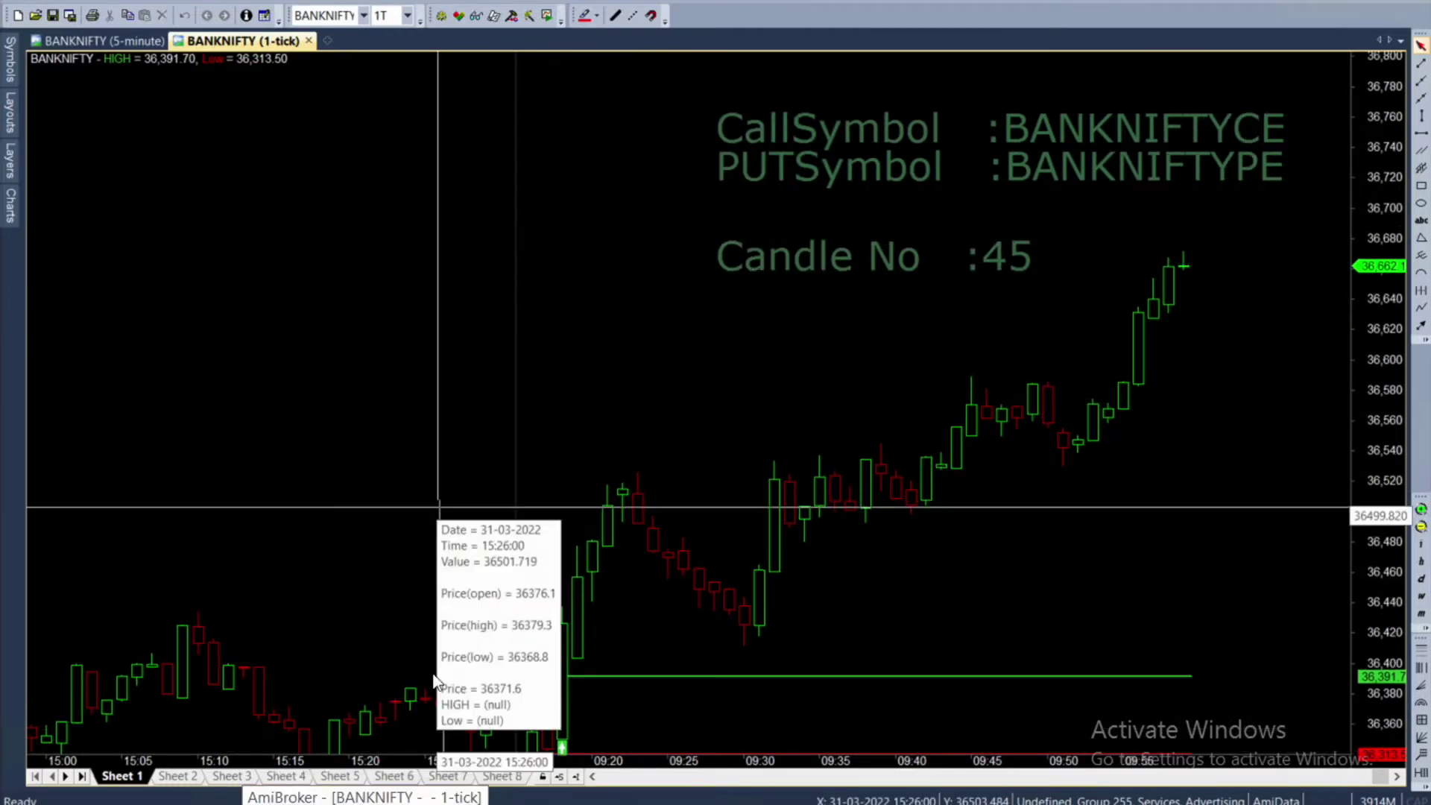
{"action": "key", "text": "alt+Tab"}
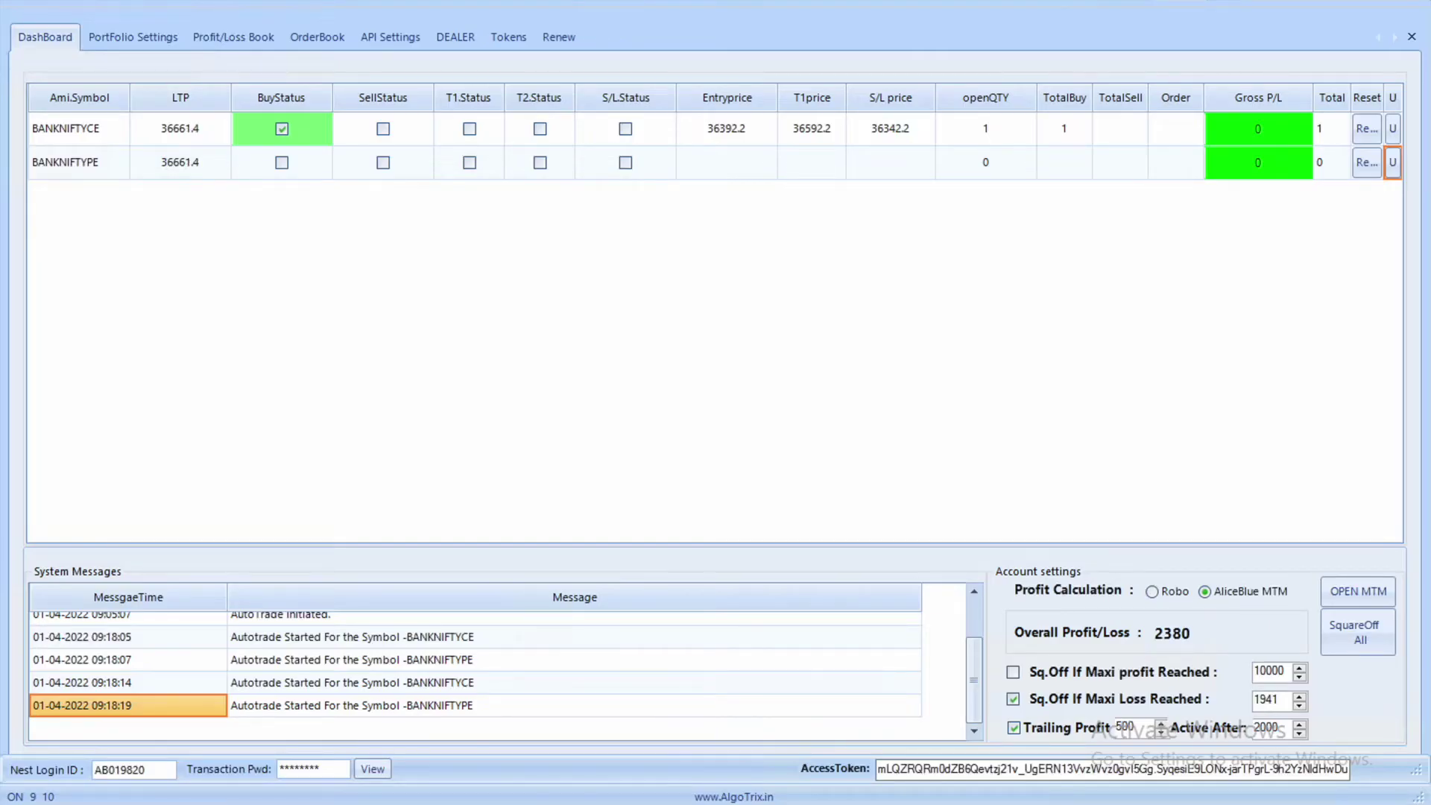
{"action": "key", "text": "alt+Tab"}
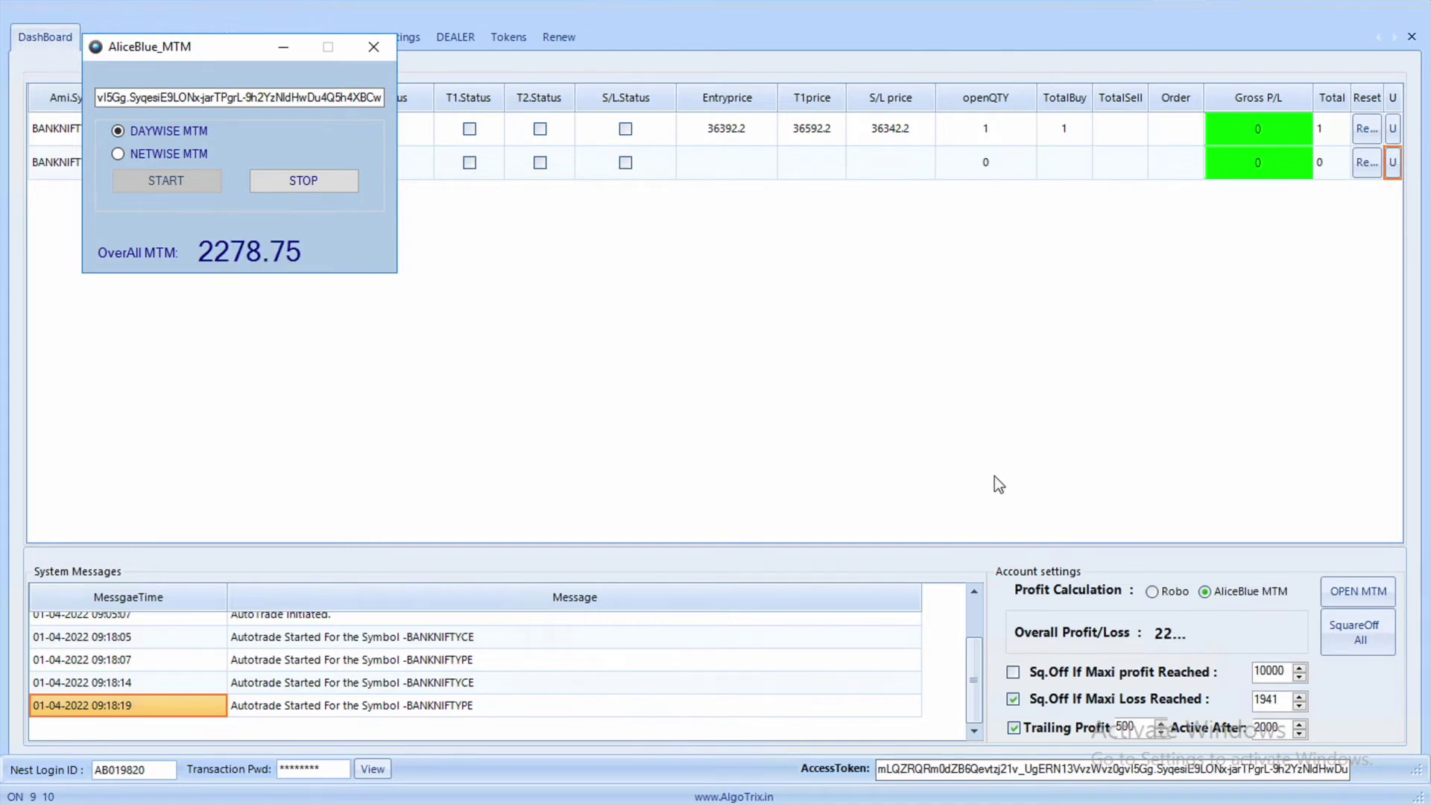
{"action": "left_click", "coordinate": [378, 804]}
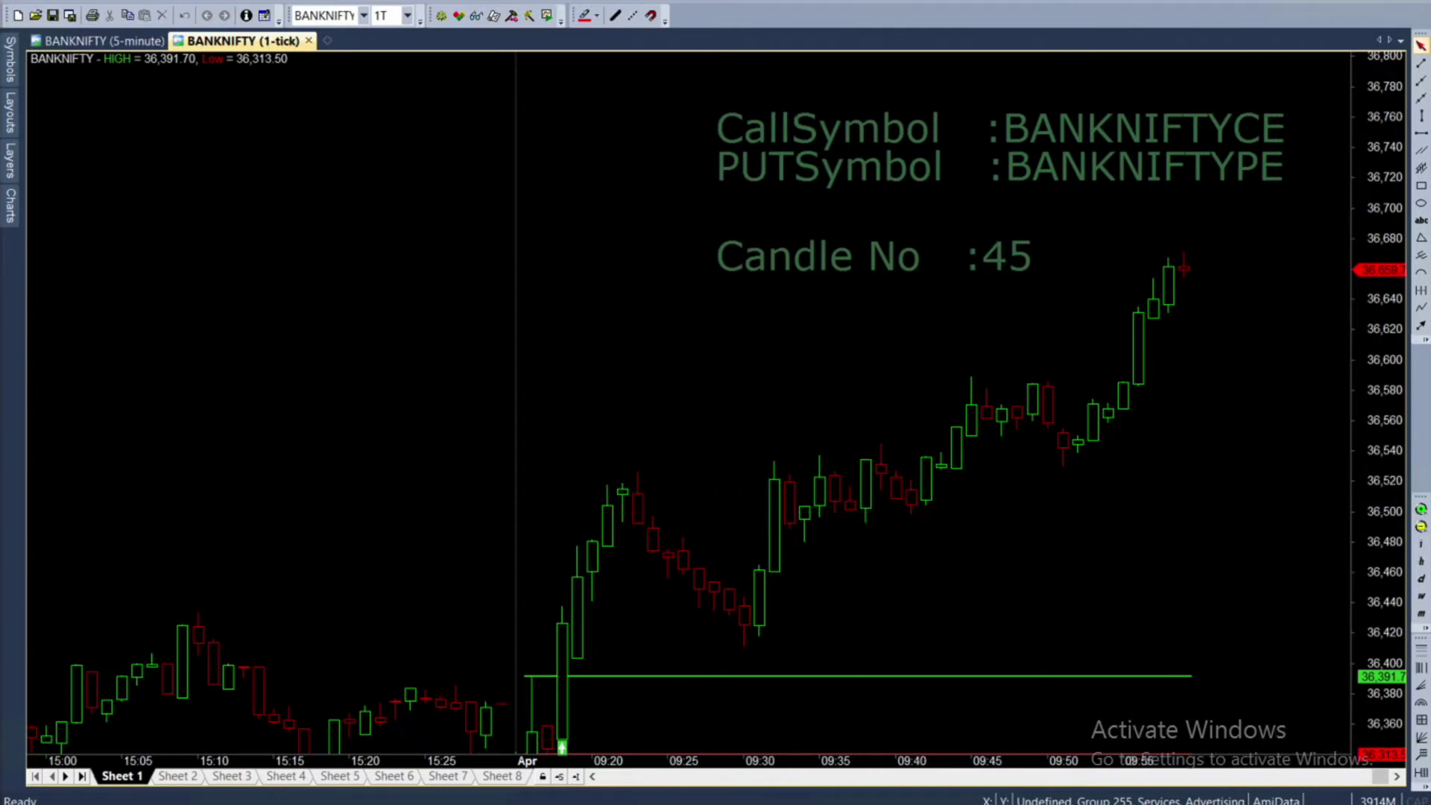
{"action": "key", "text": "alt+Tab"}
{"action": "key", "text": "alt+Tab"}
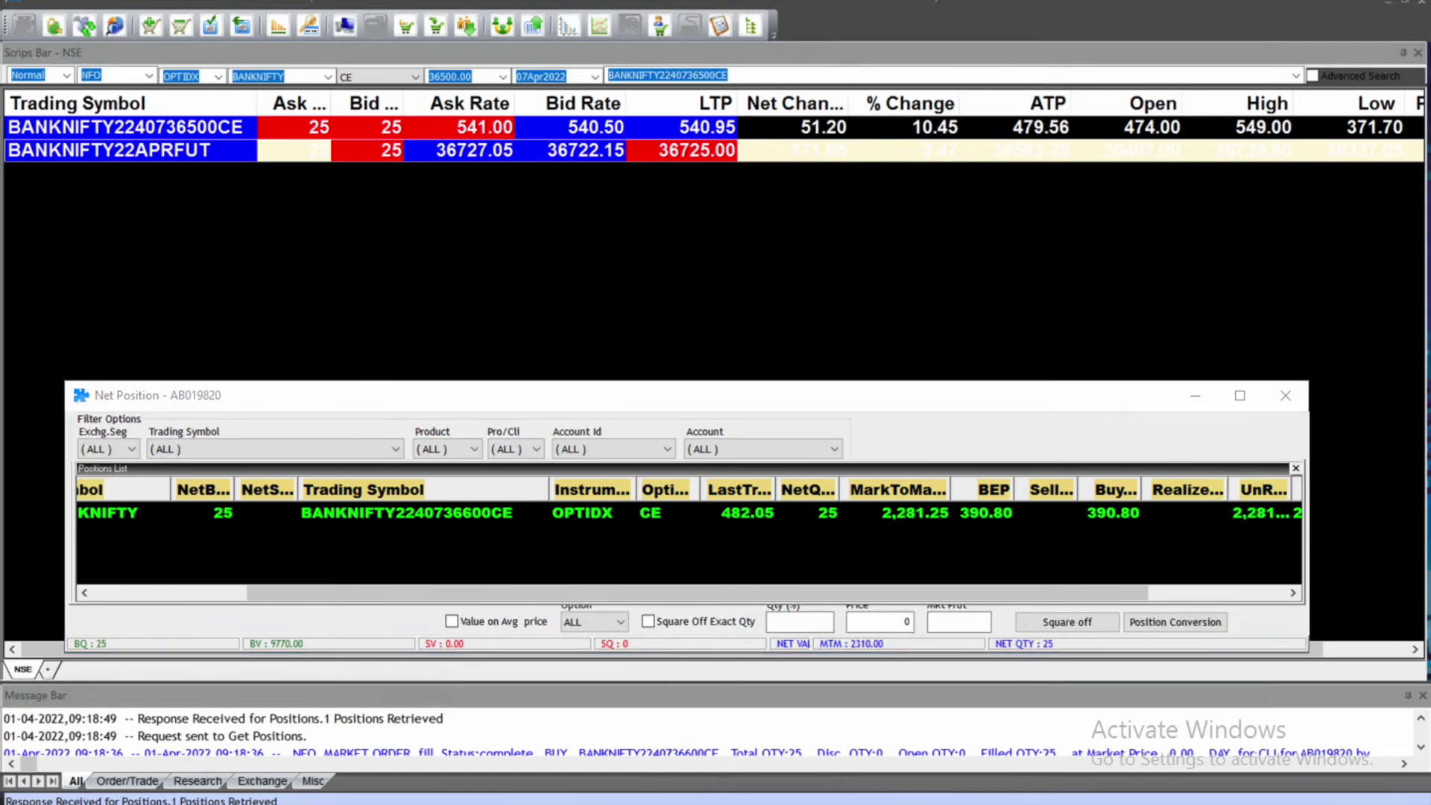
Review the AlgoTrix dashboard, BANKNIFTY candle chart and overall MTM readout, with max-loss limit at 2290
{"action": "key", "text": "alt+Tab"}
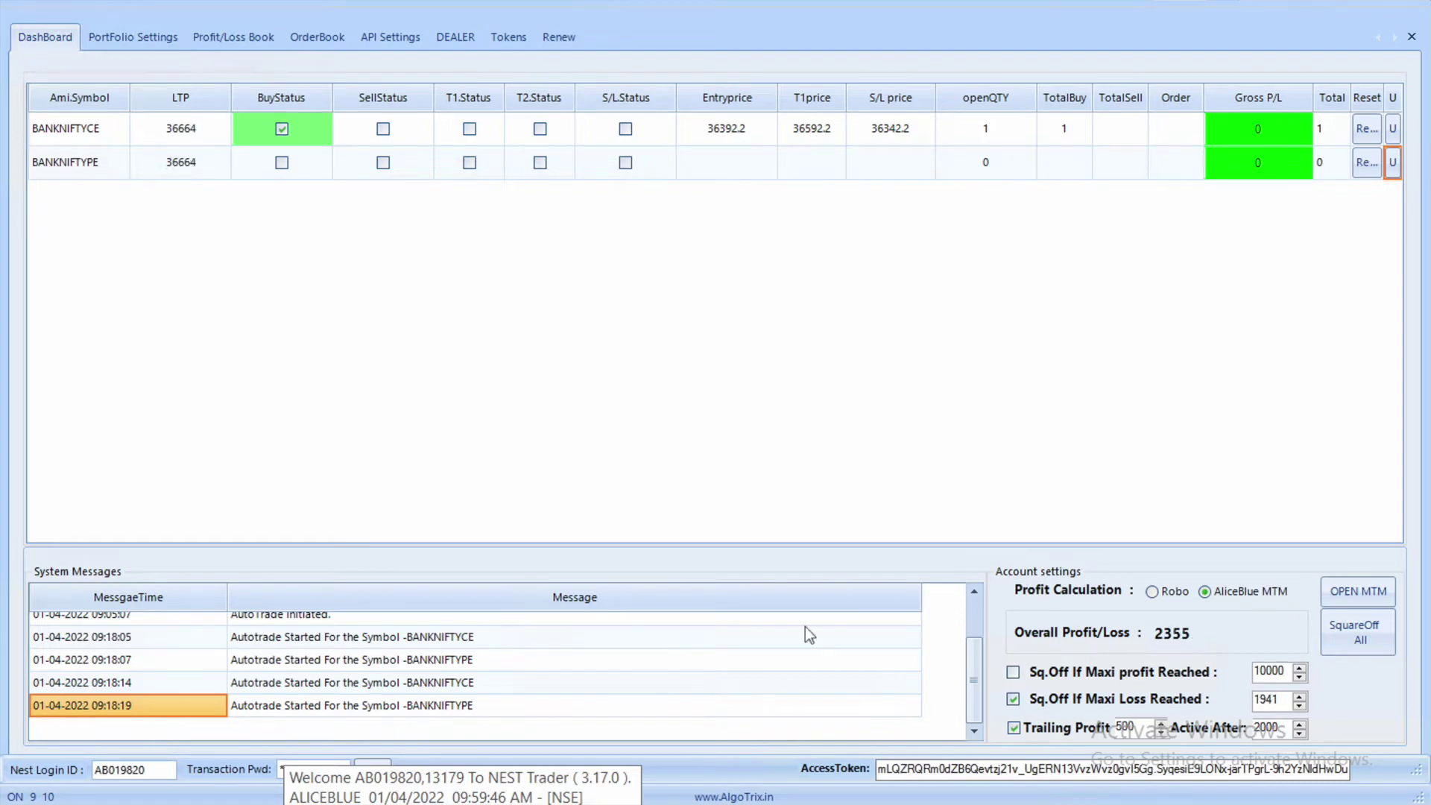
{"action": "left_click", "coordinate": [485, 804]}
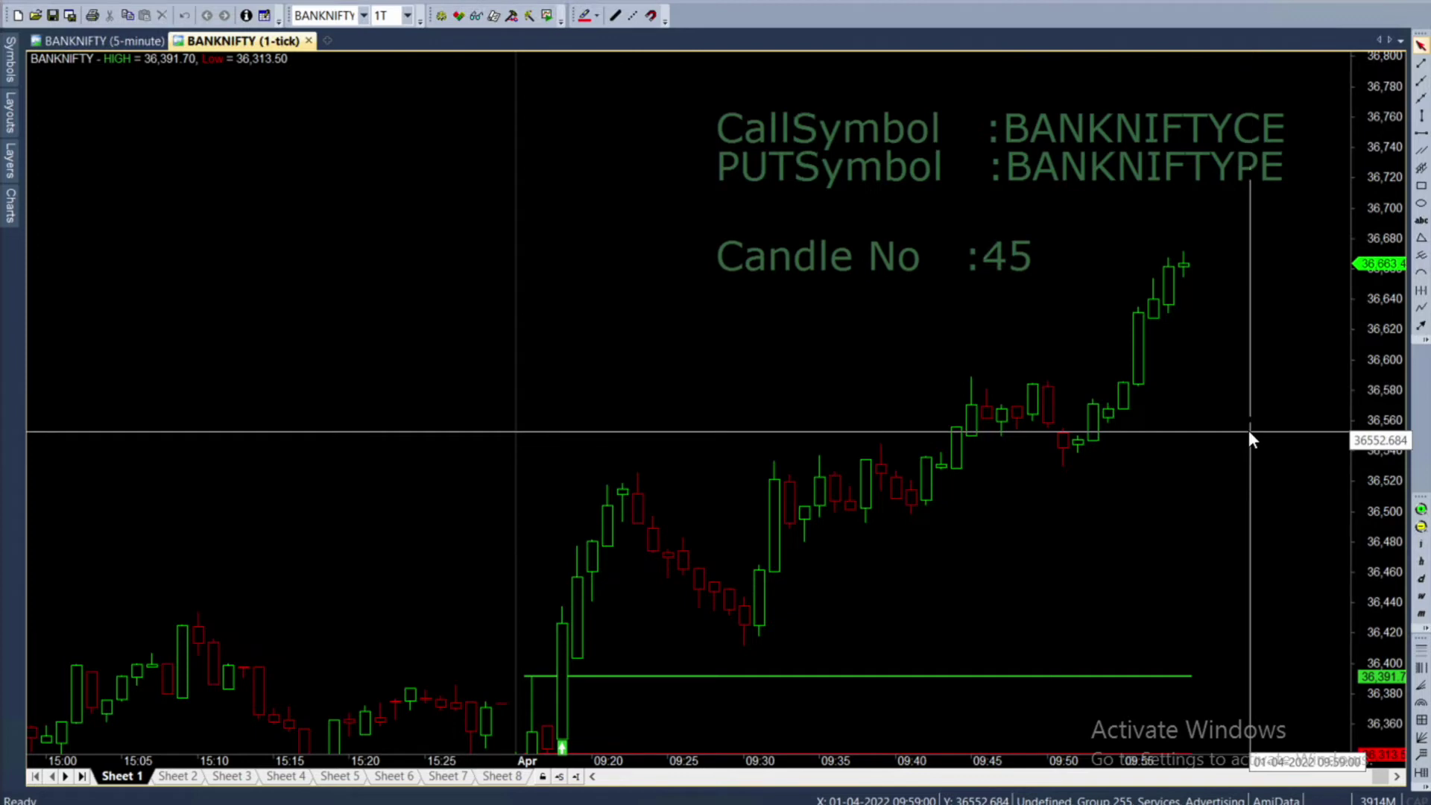
{"action": "mouse_move", "coordinate": [1252, 437]}
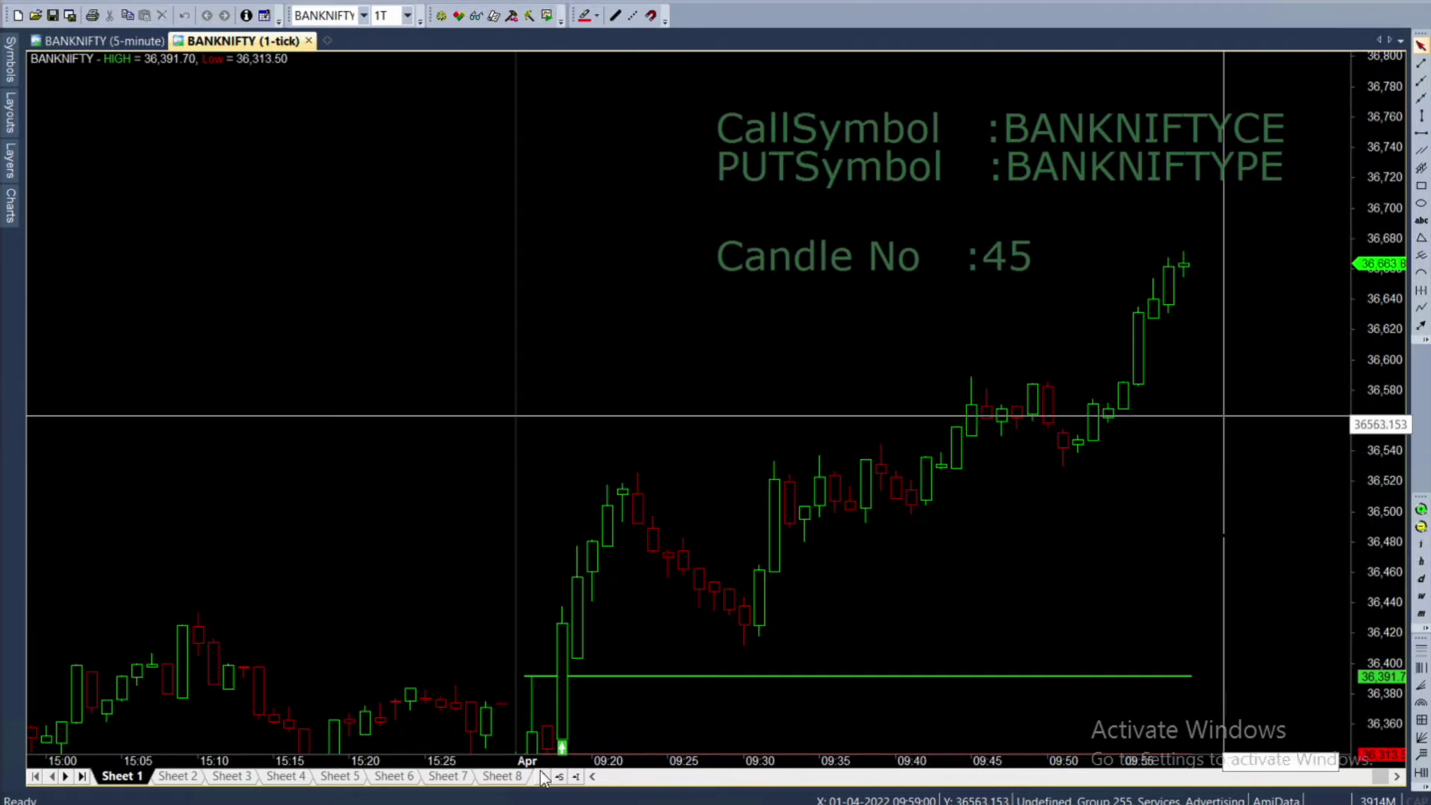
{"action": "left_click", "coordinate": [552, 804]}
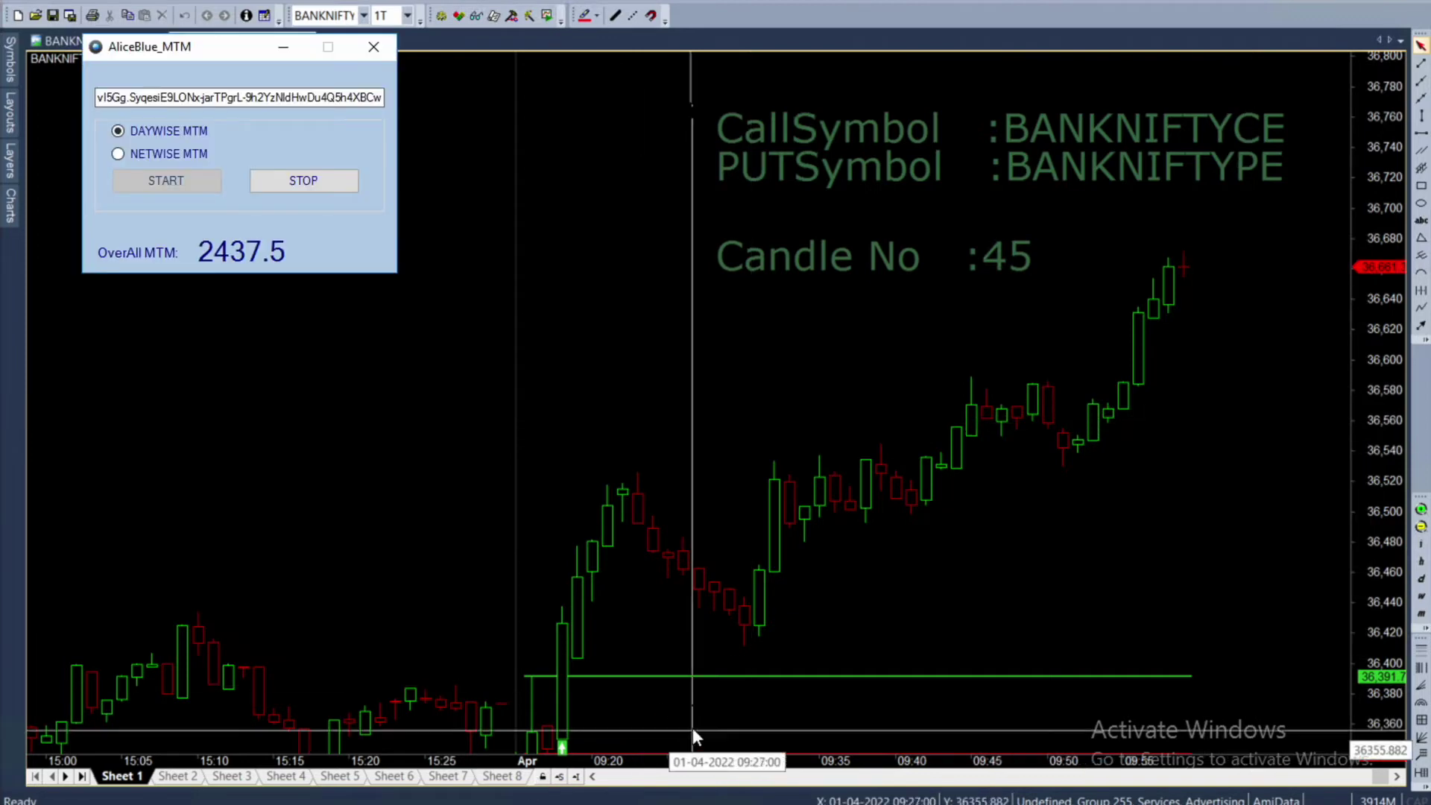
Recheck the dashboard and MTM, then view NEST's net position showing about 2,746.25 MTM
{"action": "key", "text": "alt+Tab"}
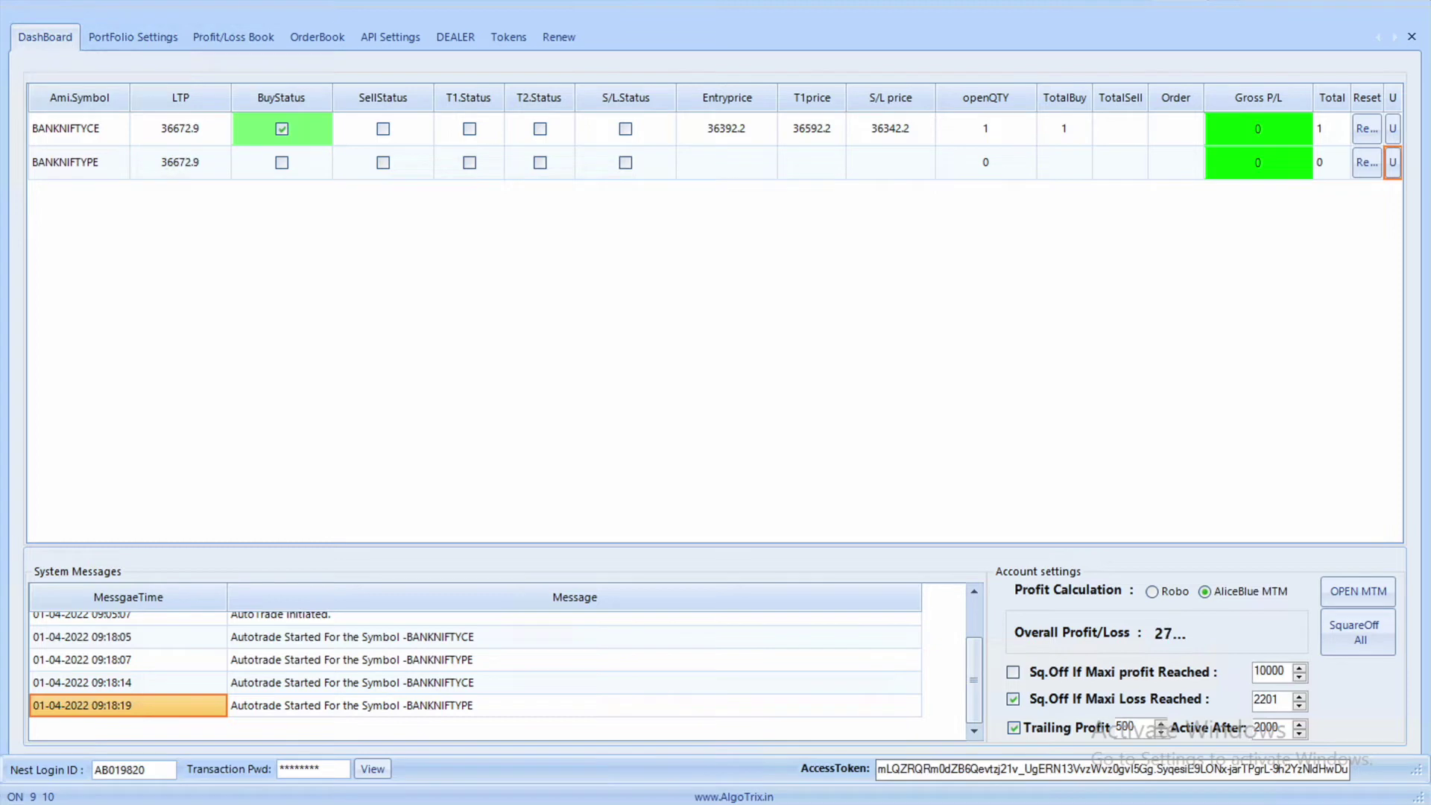
{"action": "left_click", "coordinate": [563, 804]}
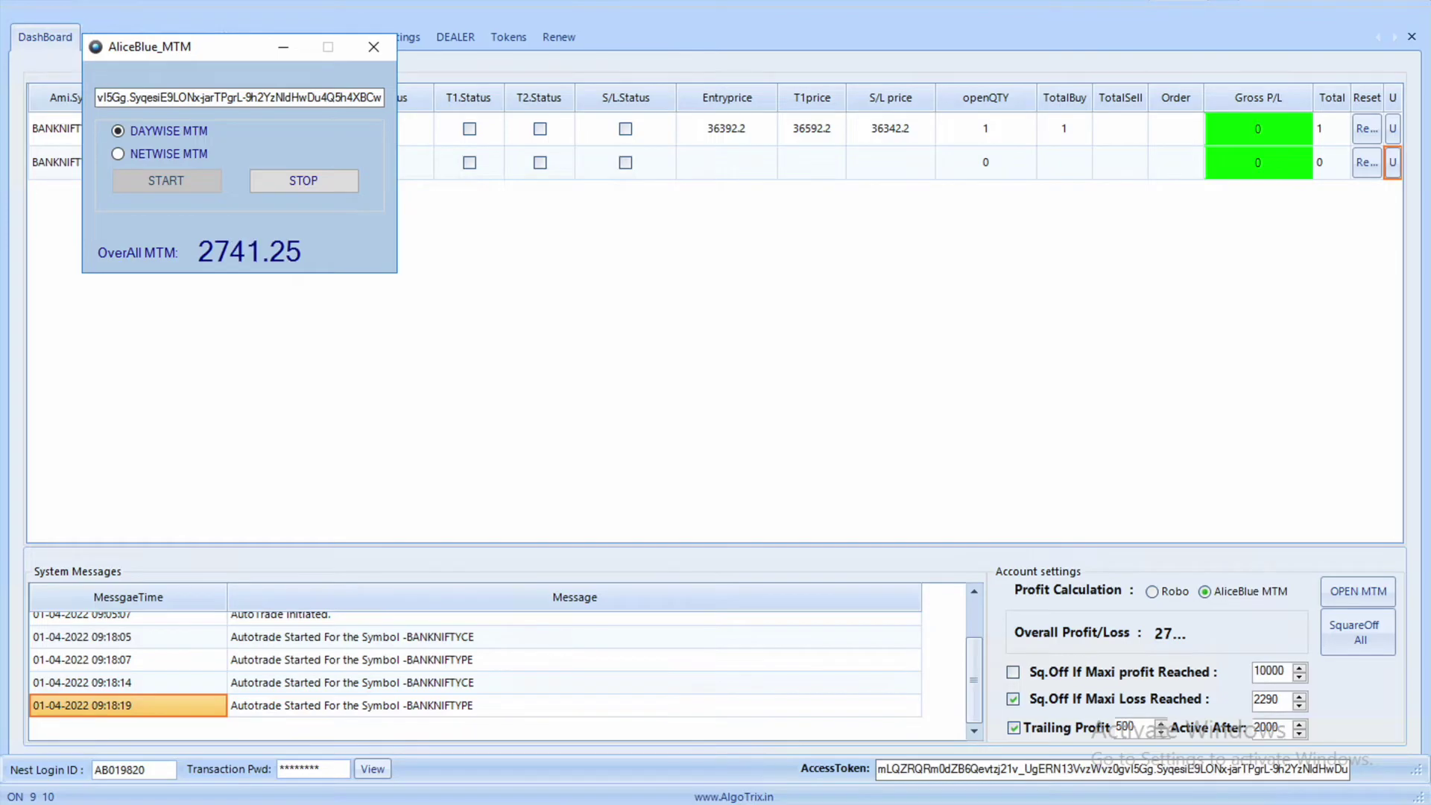
{"action": "left_click", "coordinate": [405, 803]}
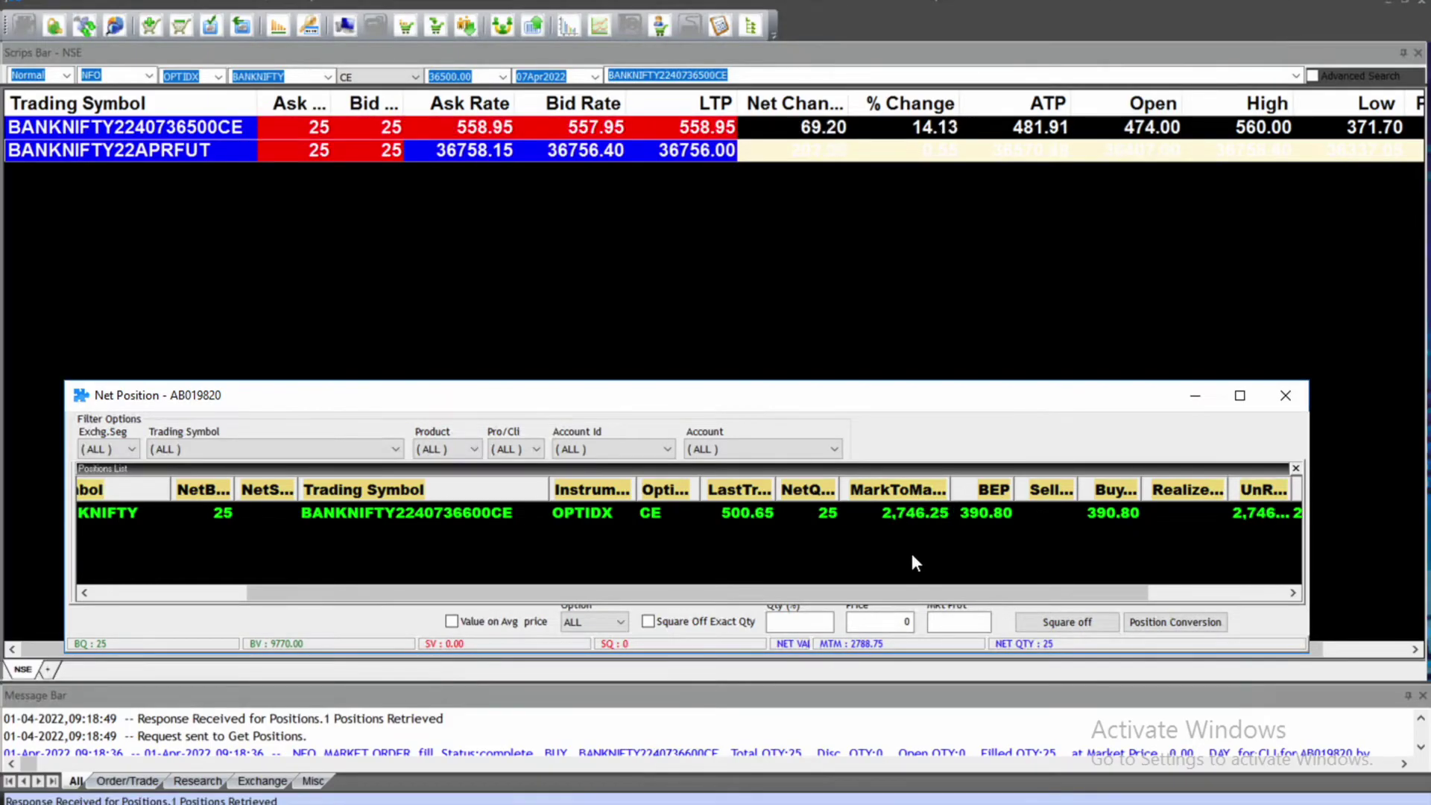
Cycle through the AmiBroker chart and AliceBlue_MTM window to the AlgoTrix dashboard, max-loss limit now 2464
{"action": "left_click", "coordinate": [447, 804]}
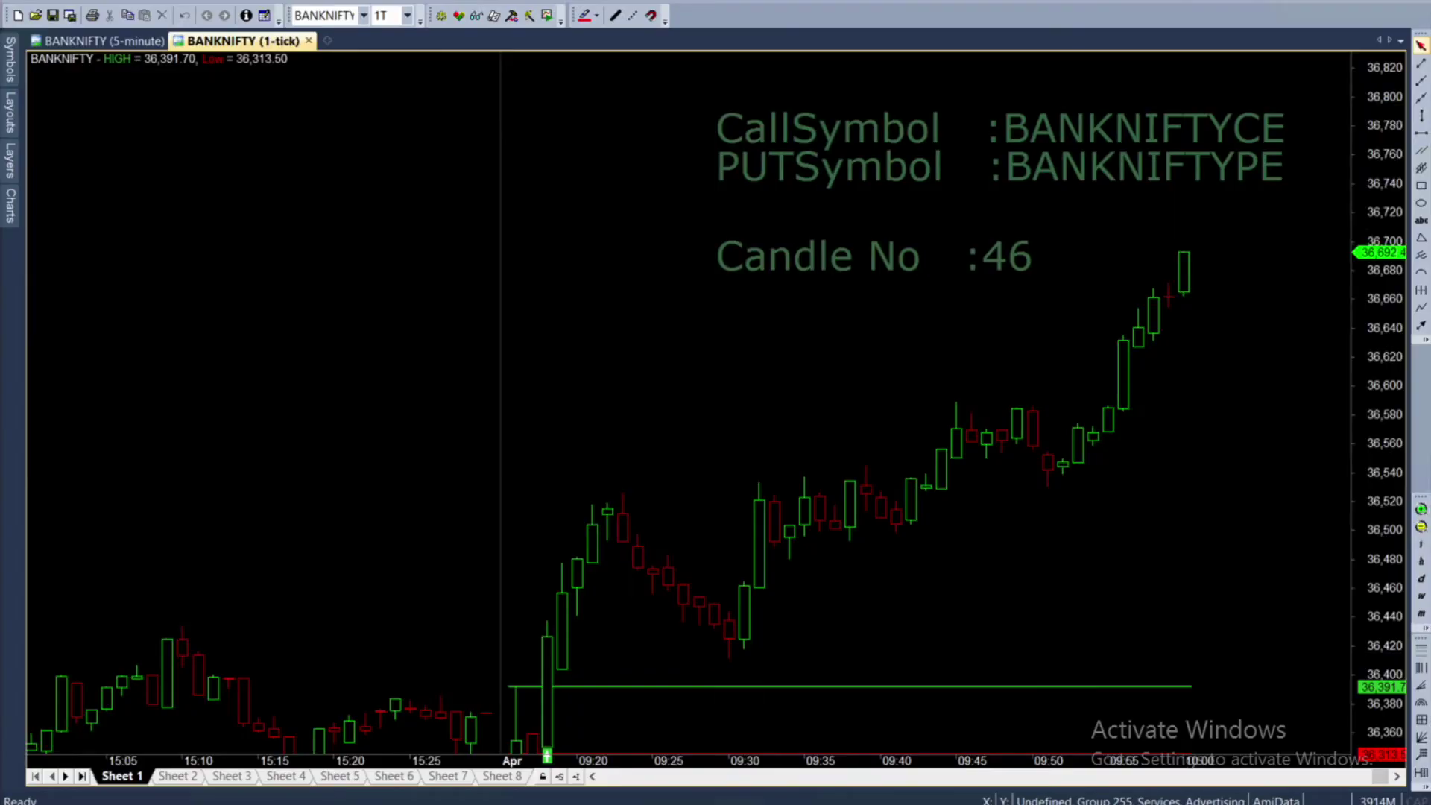
{"action": "left_click", "coordinate": [671, 803]}
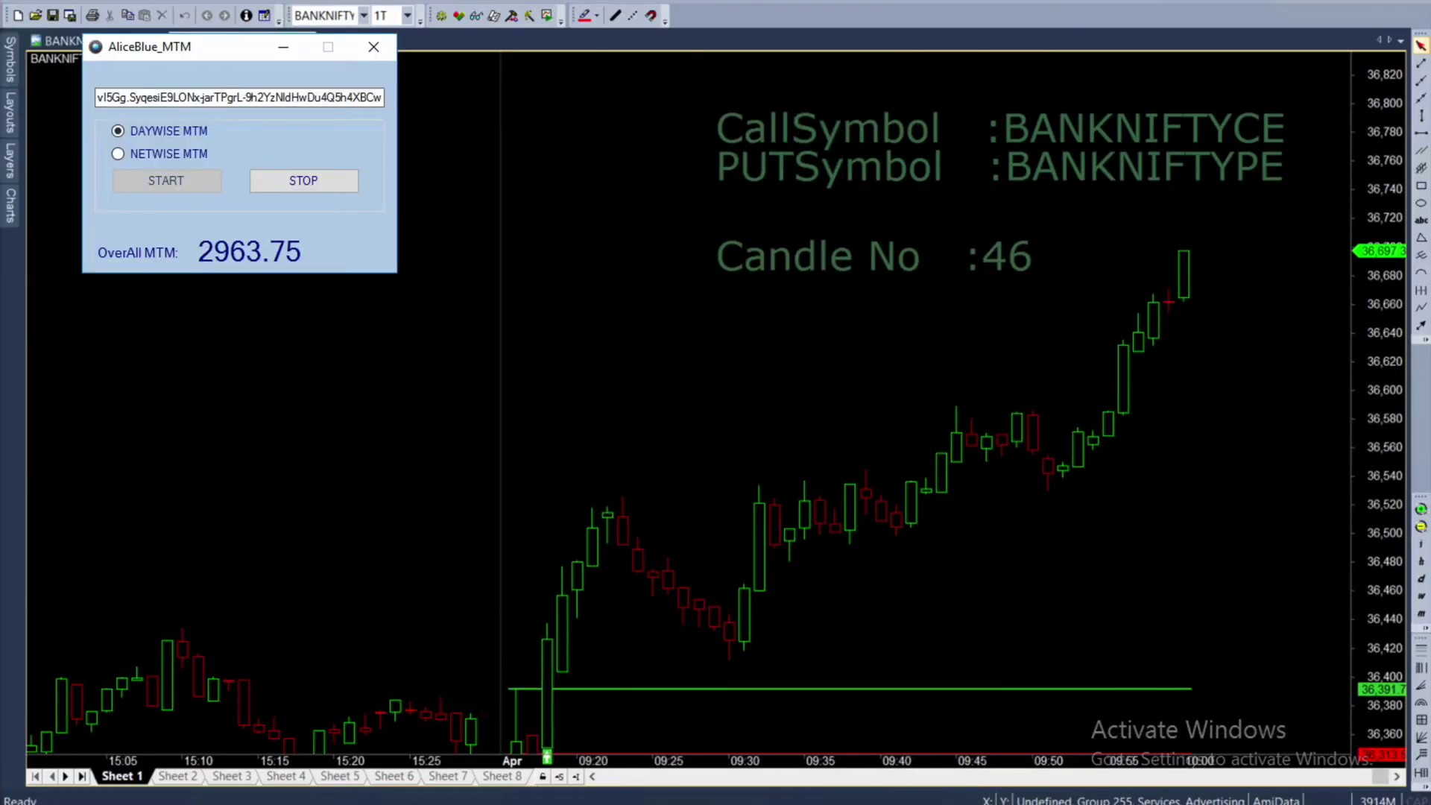
{"action": "key", "text": "alt+Tab"}
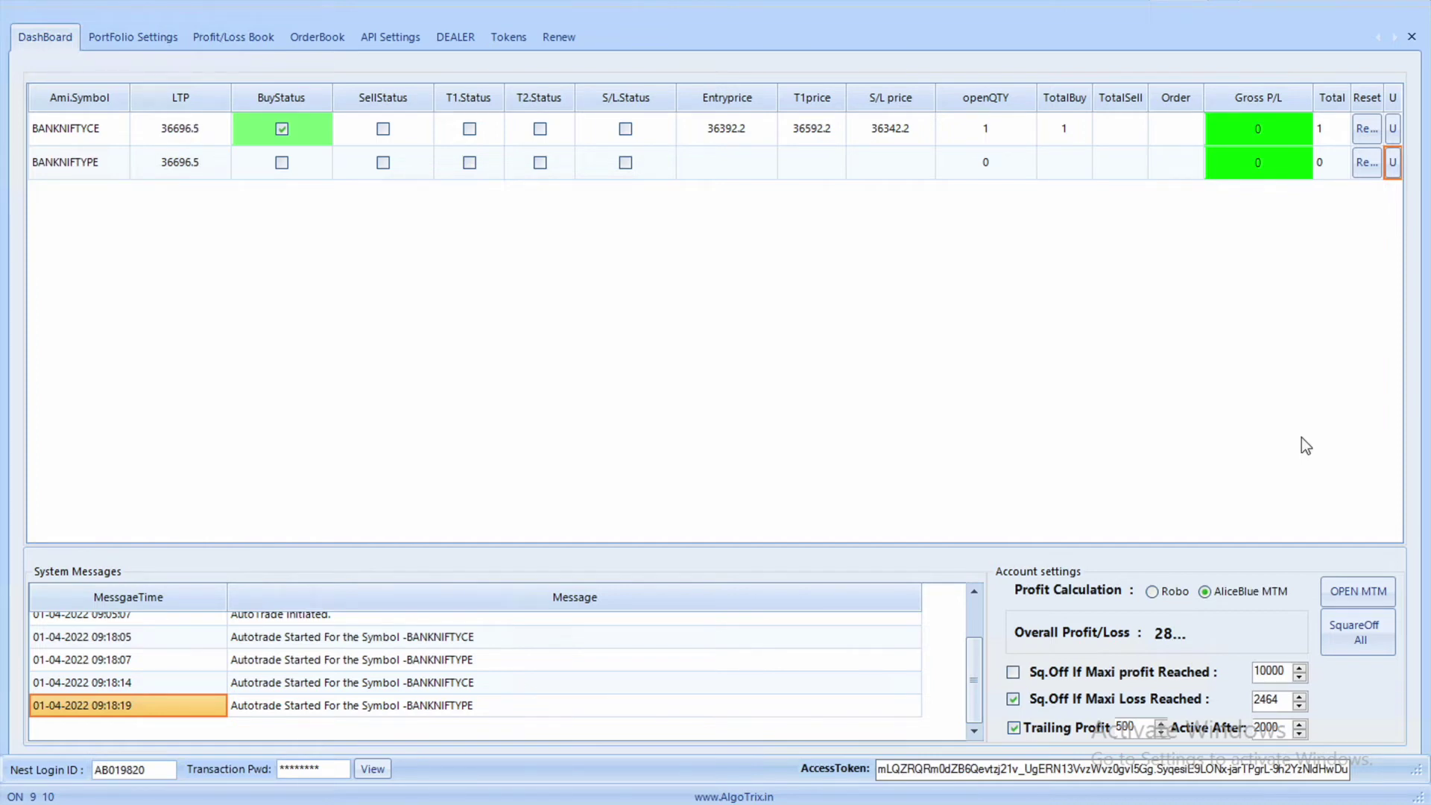
{"action": "key", "text": "alt+Tab"}
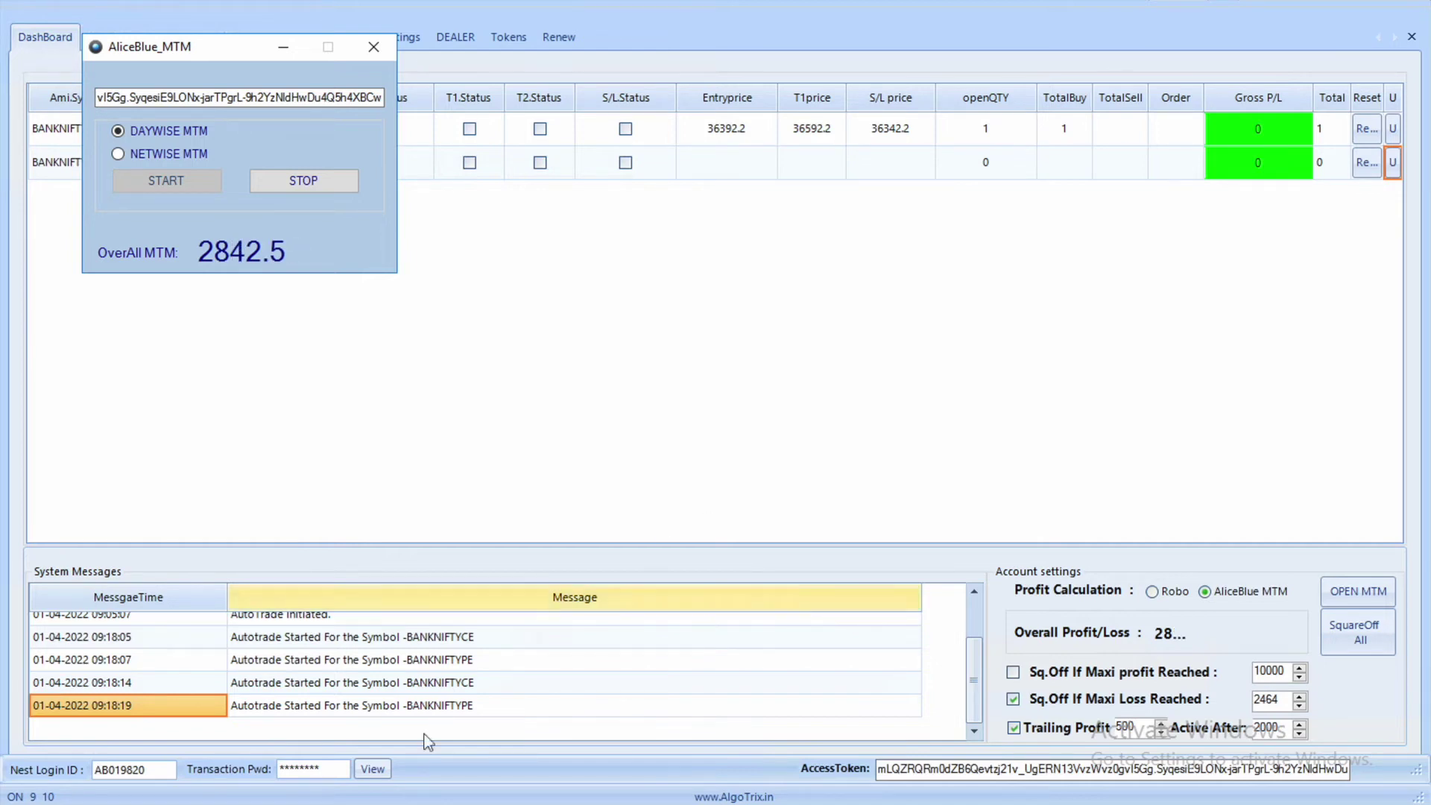
Review the BANKNIFTY chart, live MTM and NEST net position, then return to the AlgoTrix dashboard
{"action": "left_click", "coordinate": [566, 804]}
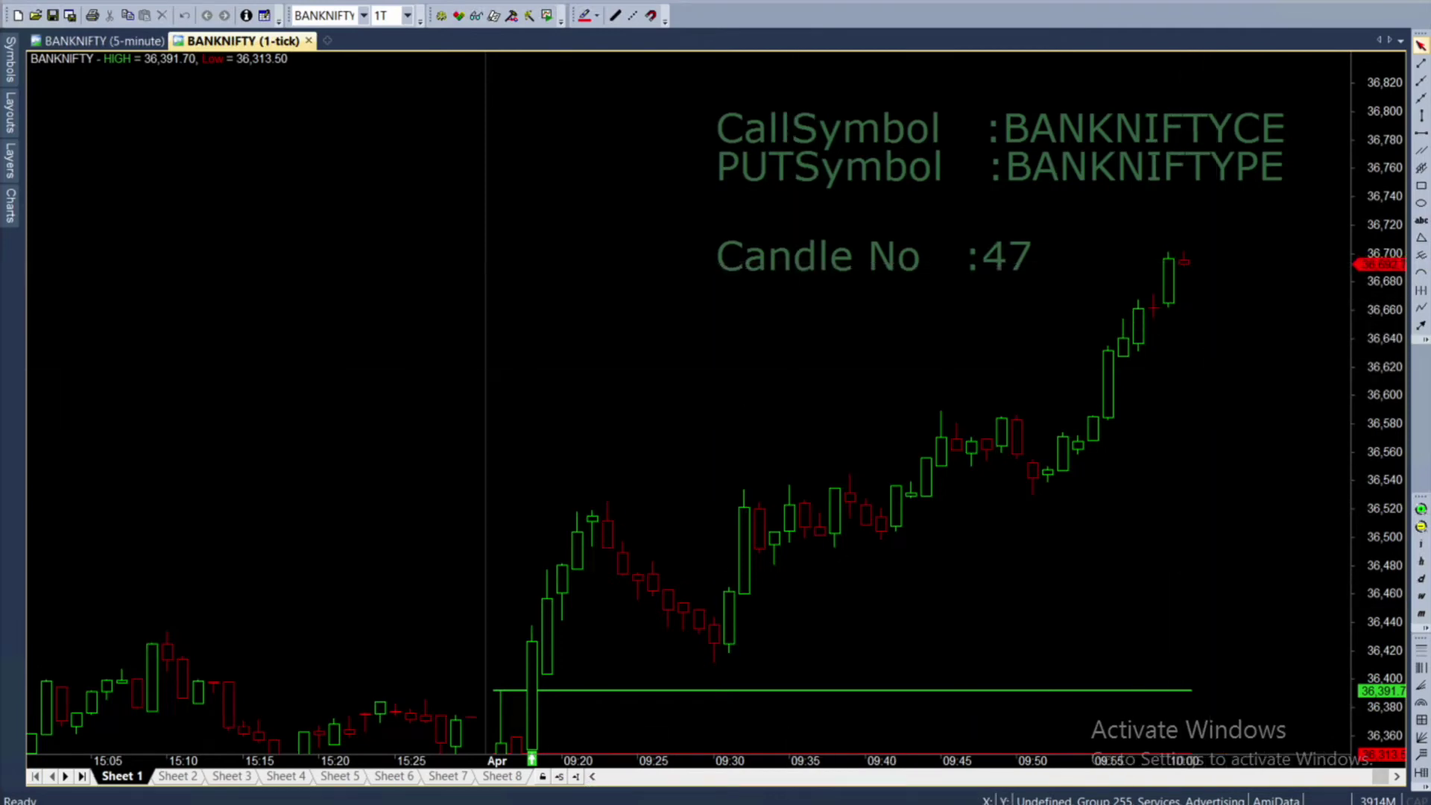
{"action": "key", "text": "alt+Tab"}
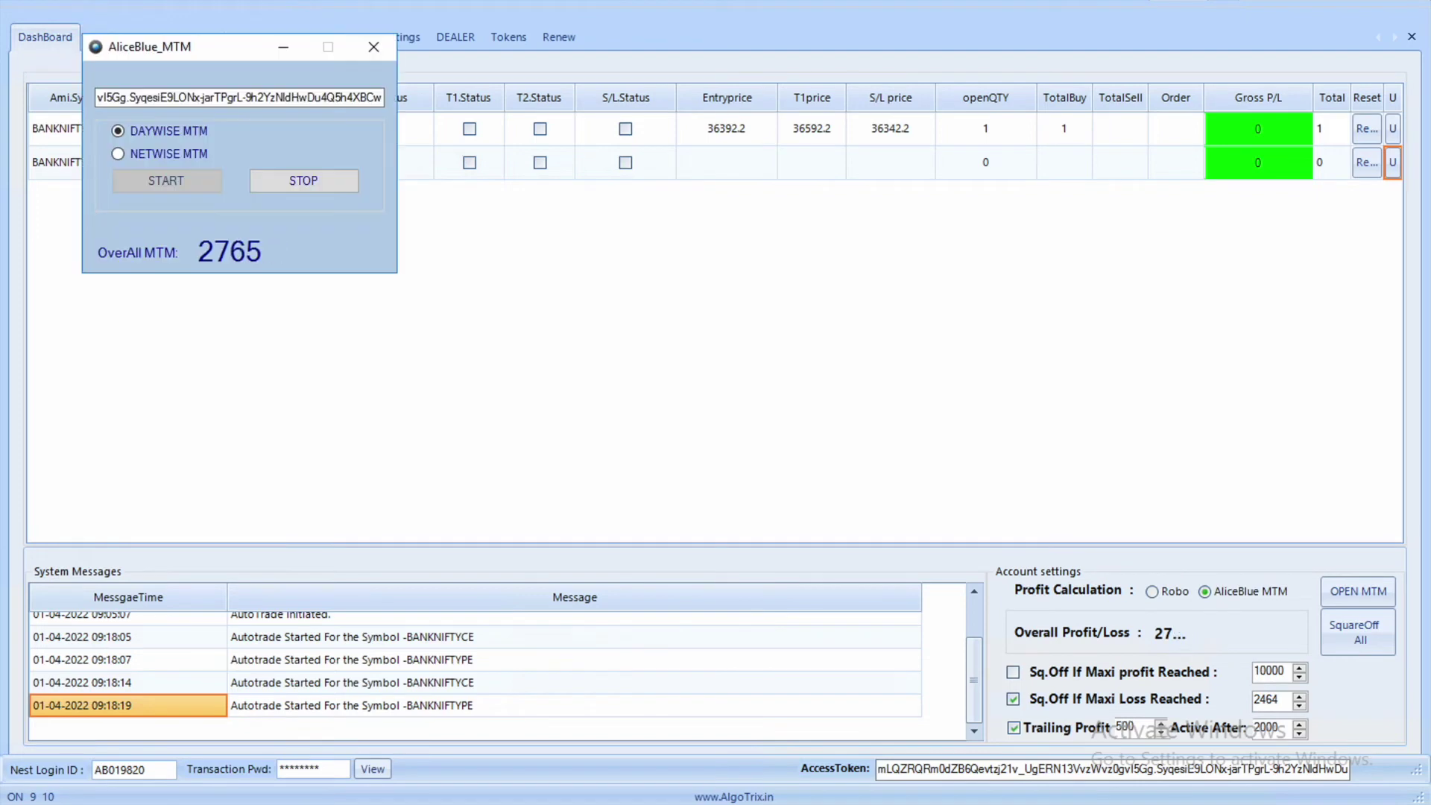
{"action": "mouse_move", "coordinate": [462, 804]}
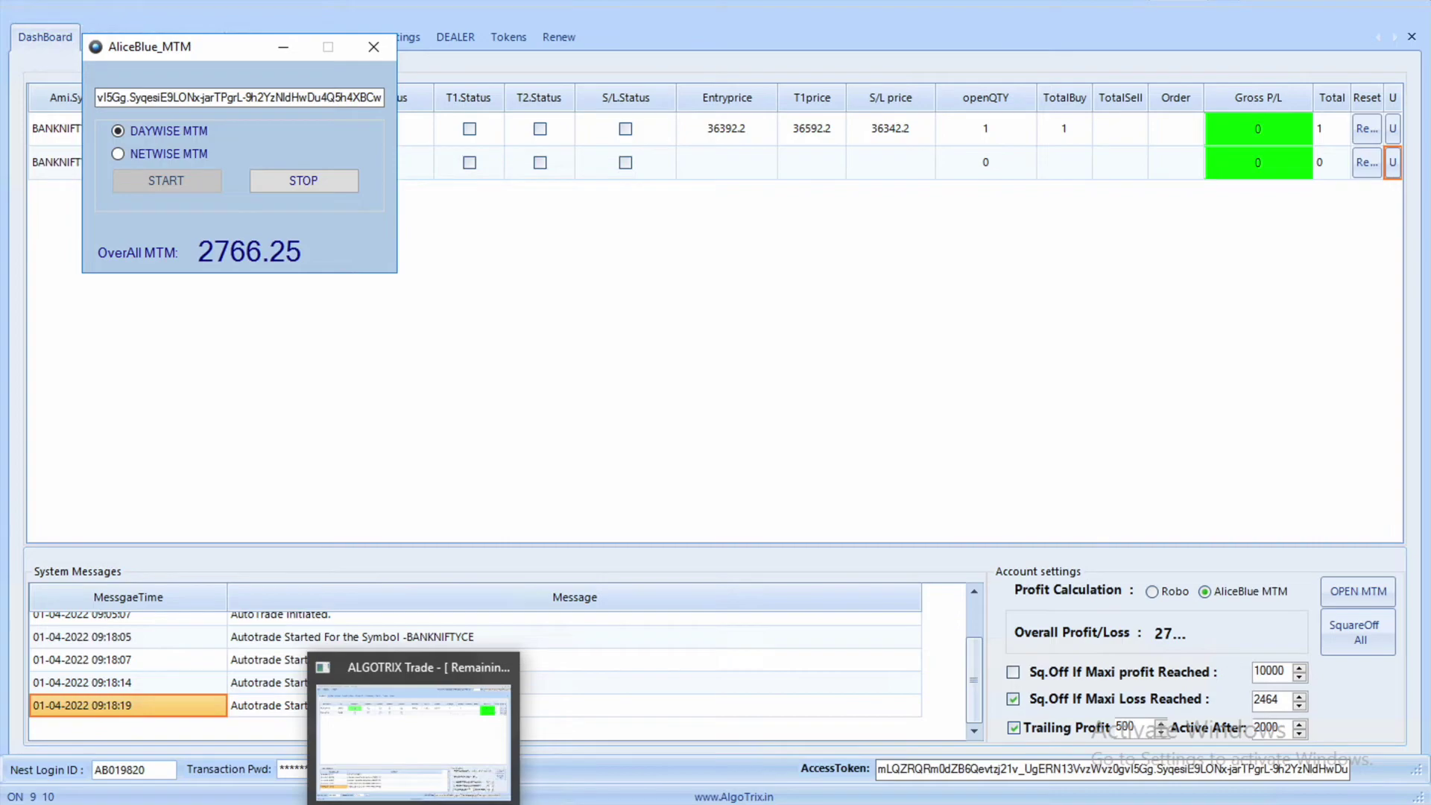
{"action": "left_click", "coordinate": [365, 803]}
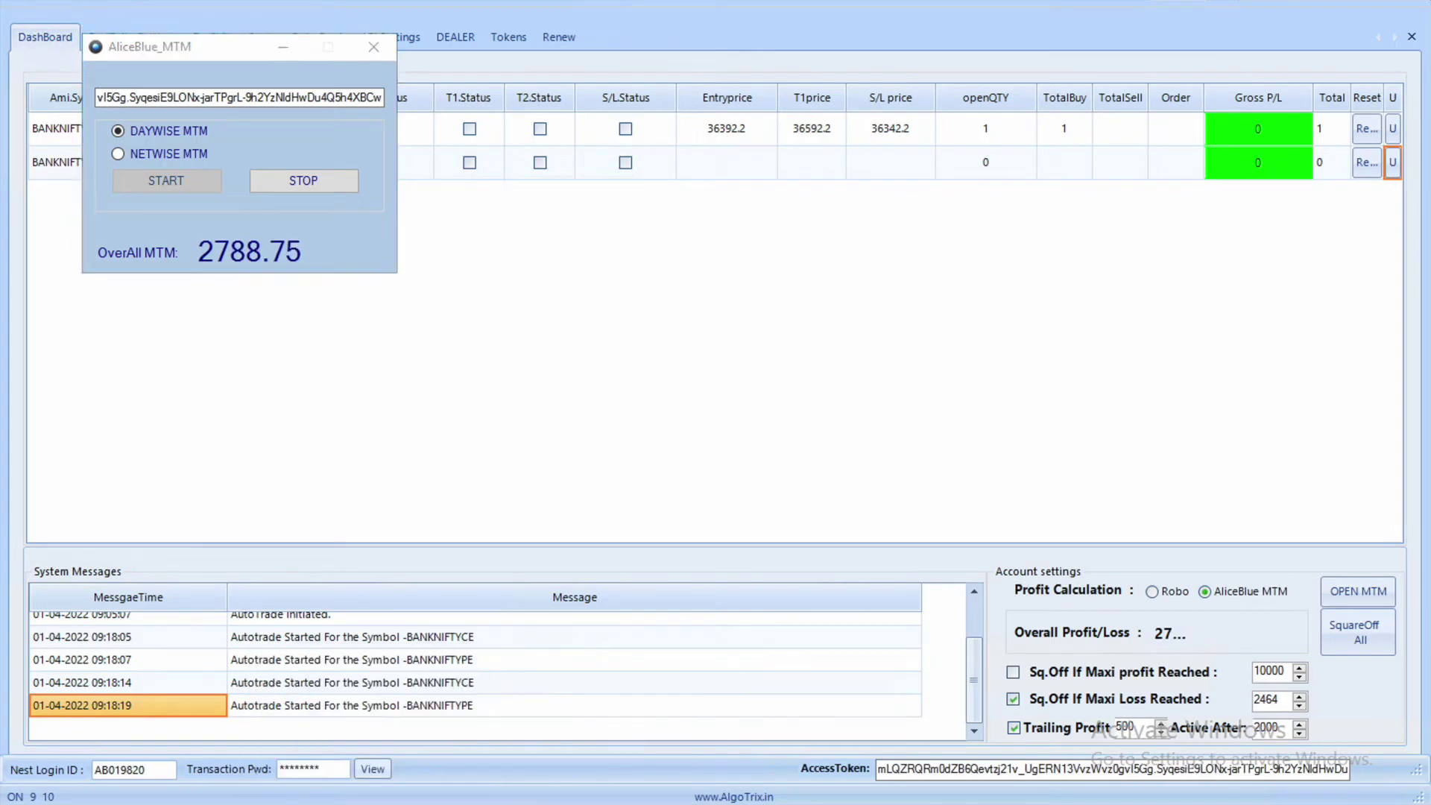
{"action": "key", "text": "alt+Tab"}
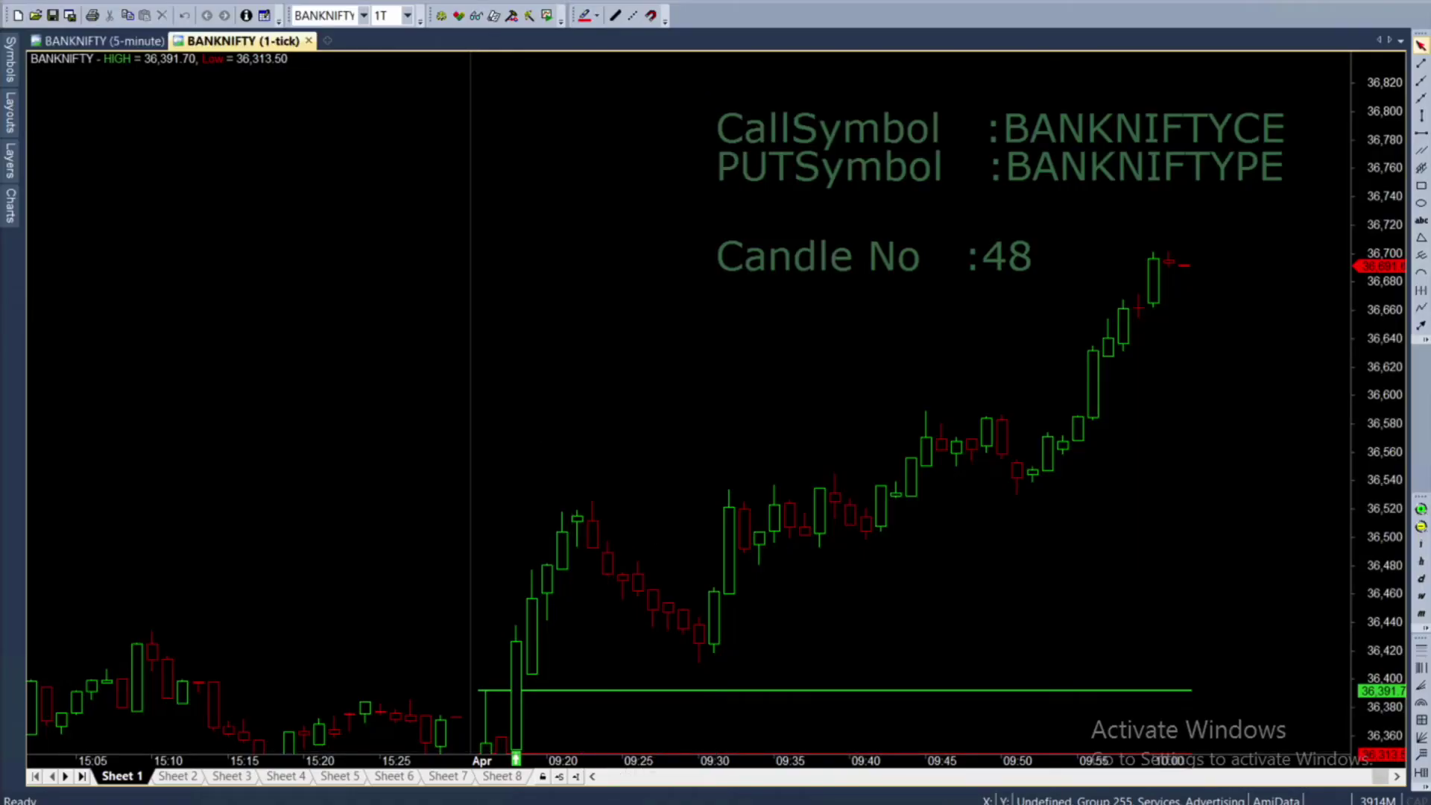
{"action": "key", "text": "alt+Tab"}
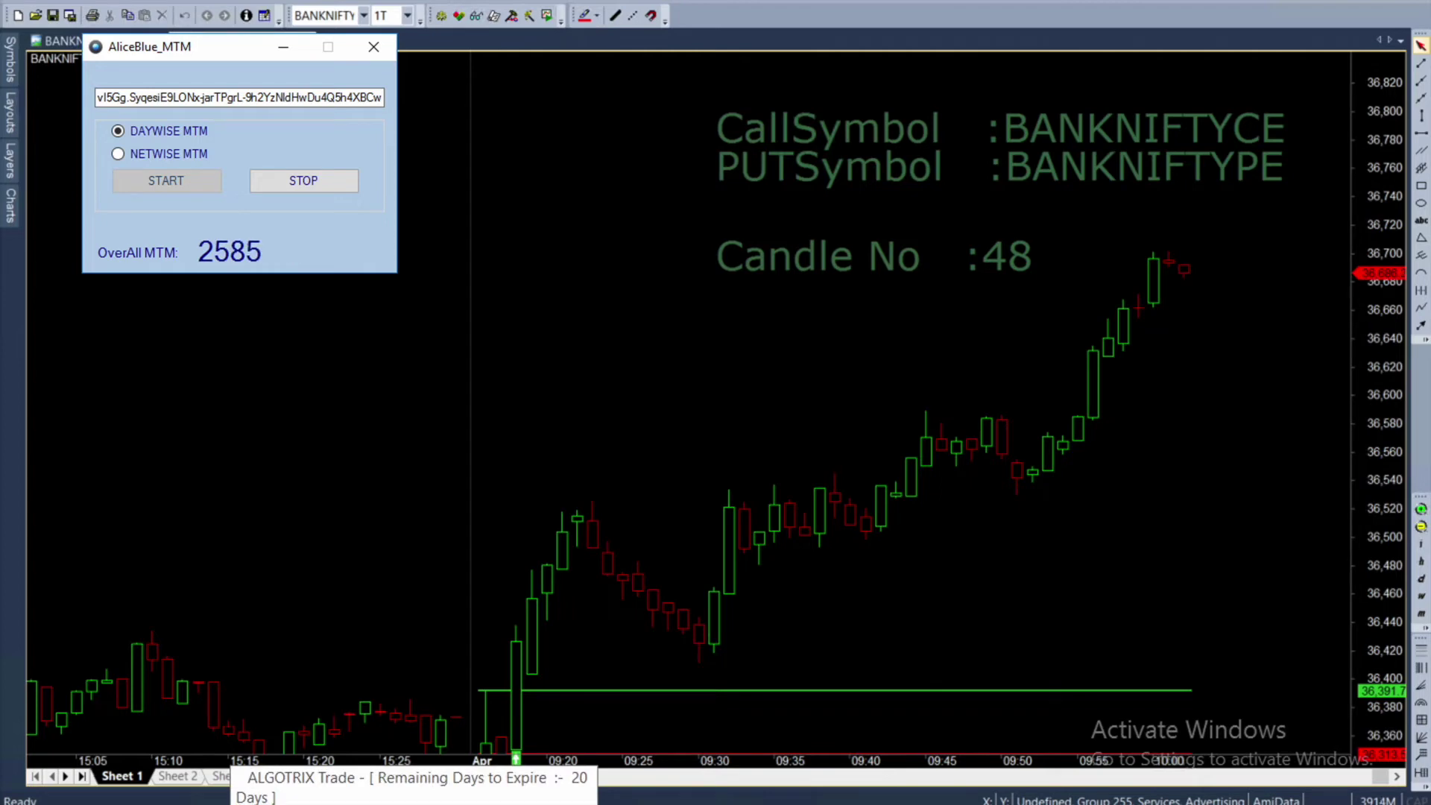
{"action": "left_click", "coordinate": [414, 804]}
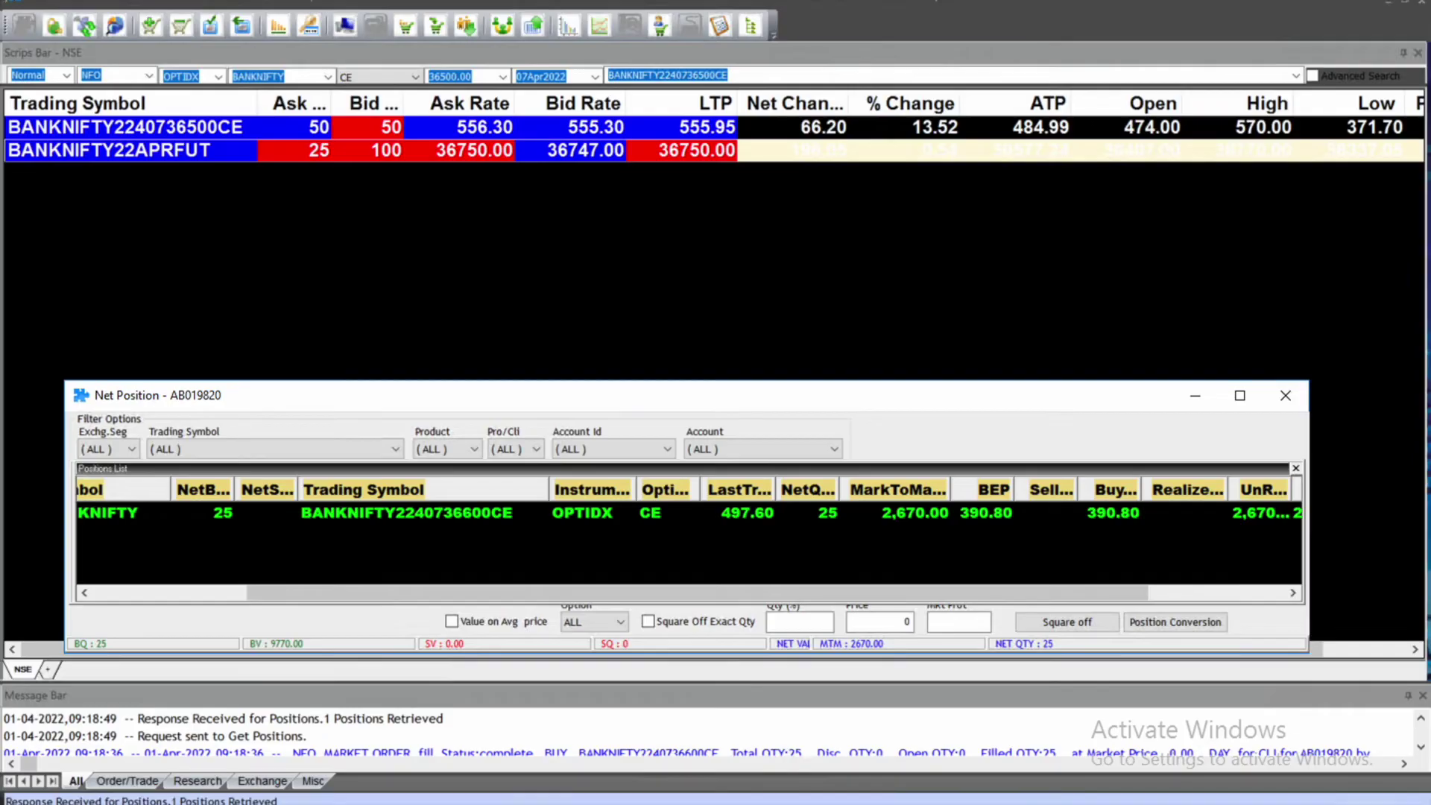
{"action": "key", "text": "alt+Tab"}
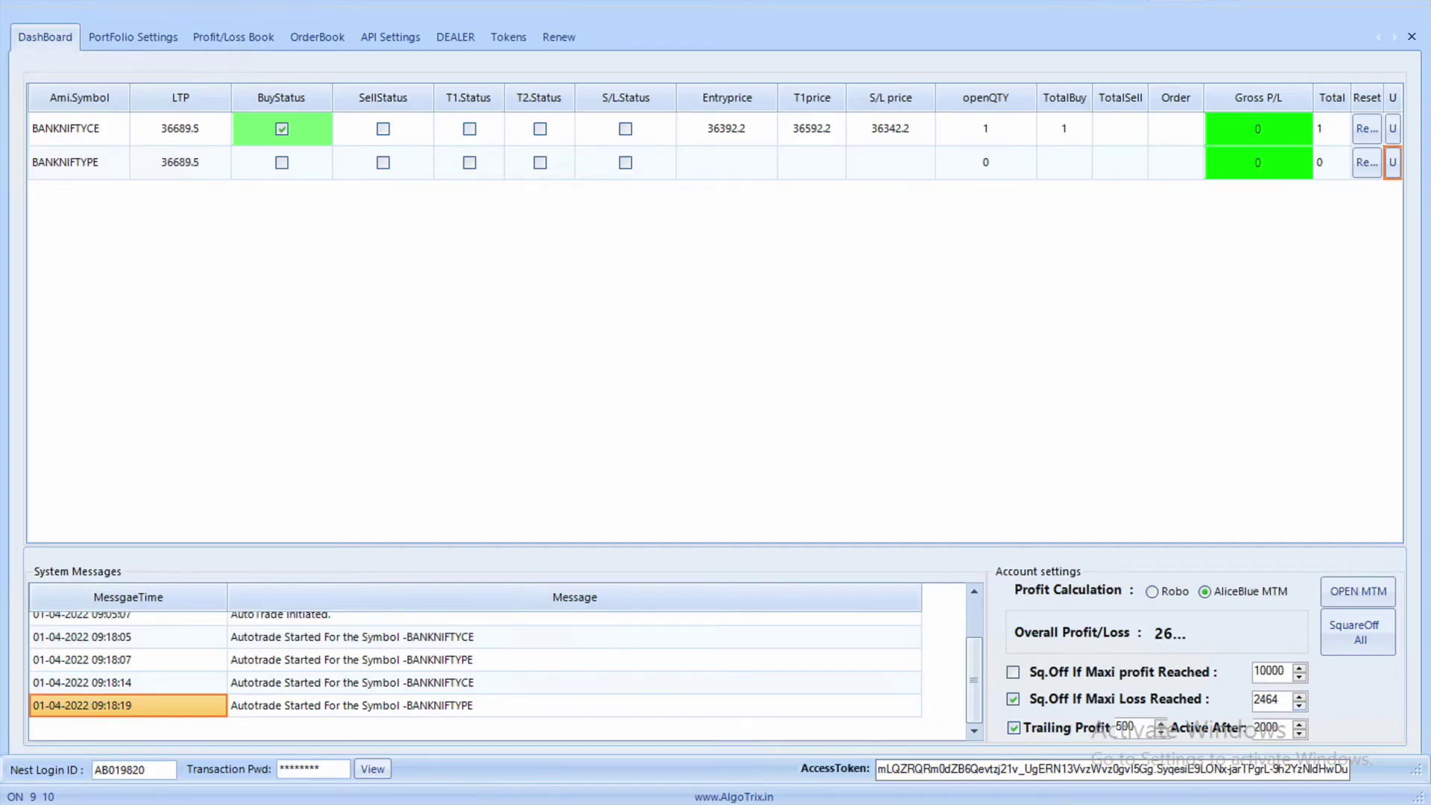
Keep the MTM monitor over the dashboard as MTM climbs to 2885 and limit trails 2464→2564
{"action": "left_click", "coordinate": [627, 803]}
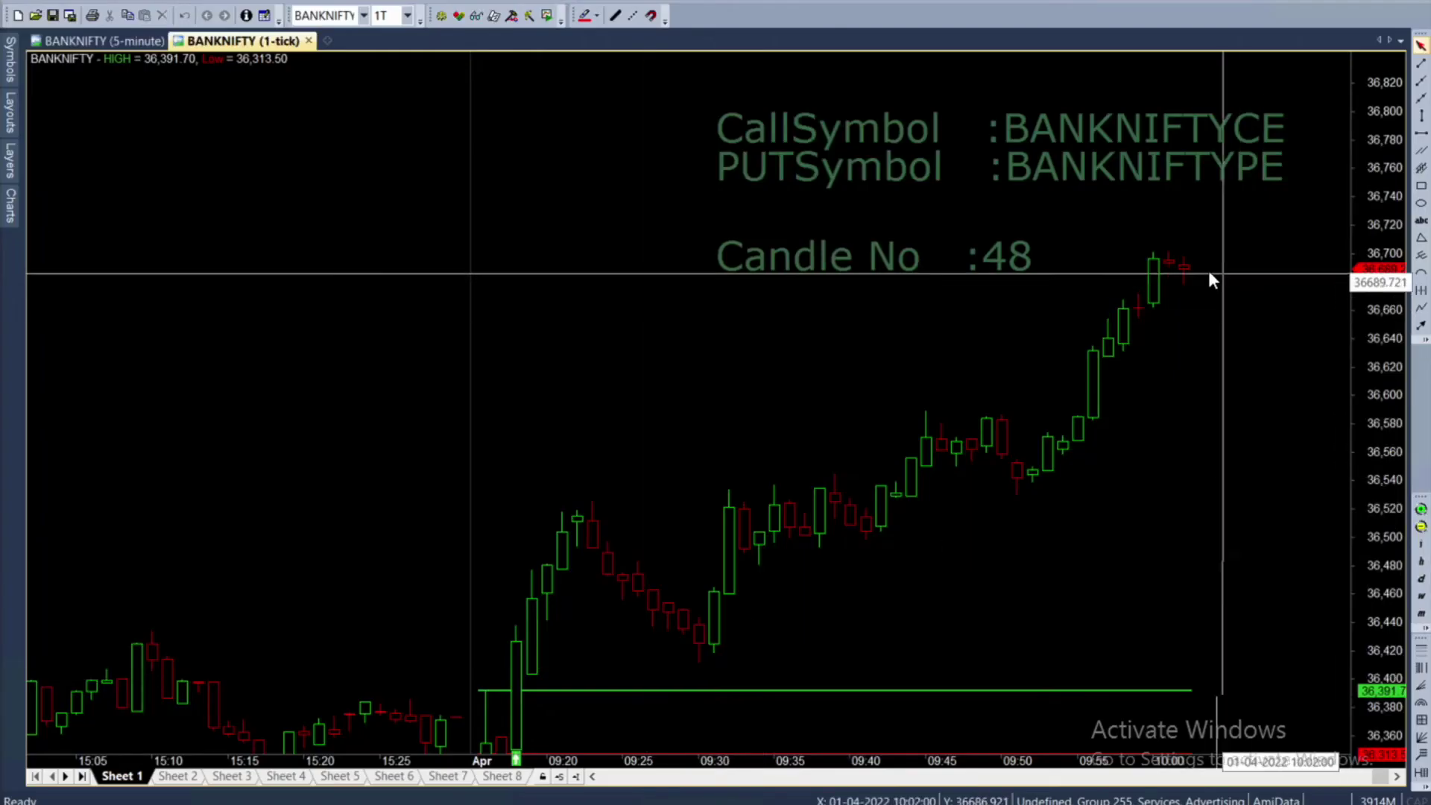
{"action": "mouse_move", "coordinate": [1228, 236]}
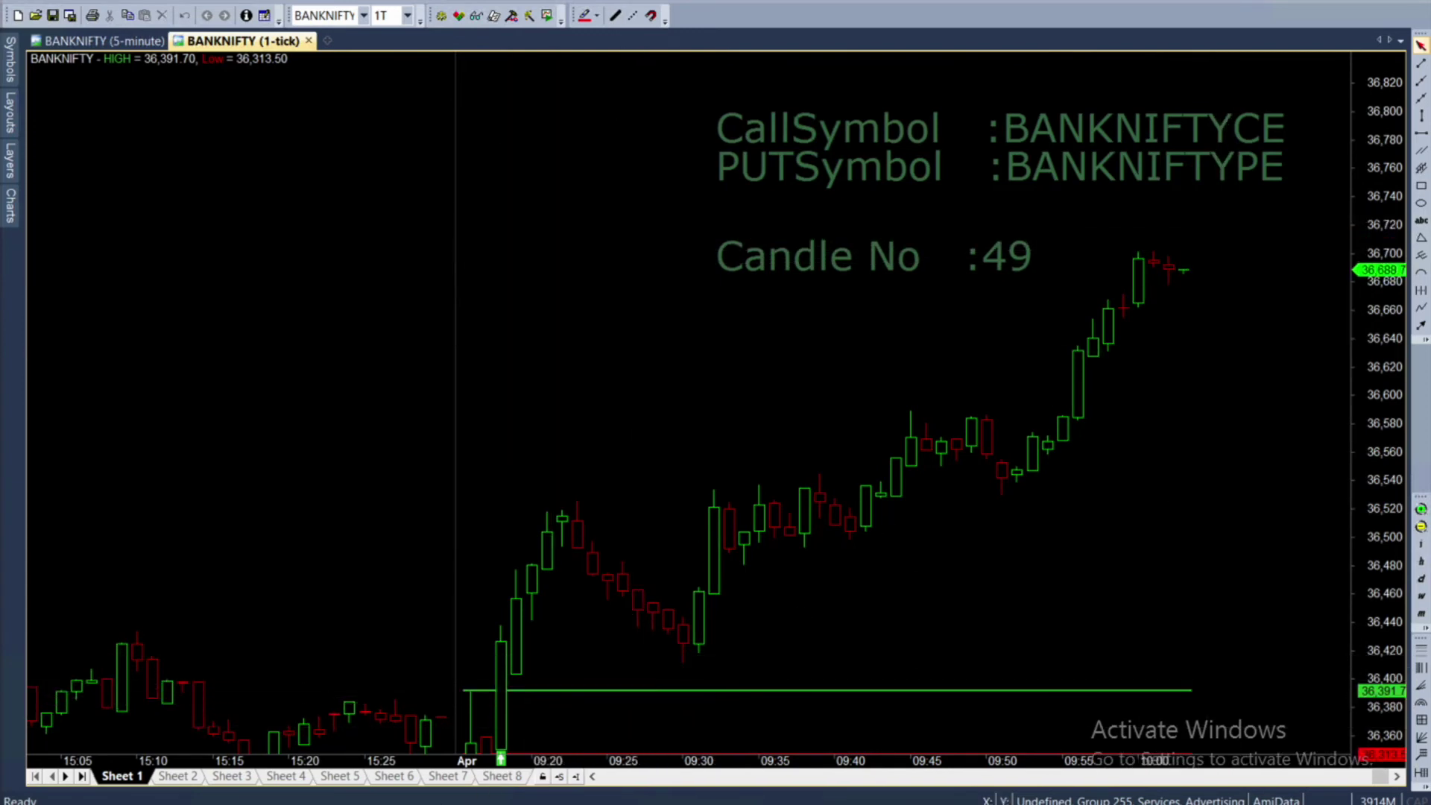
{"action": "key", "text": "alt+Tab"}
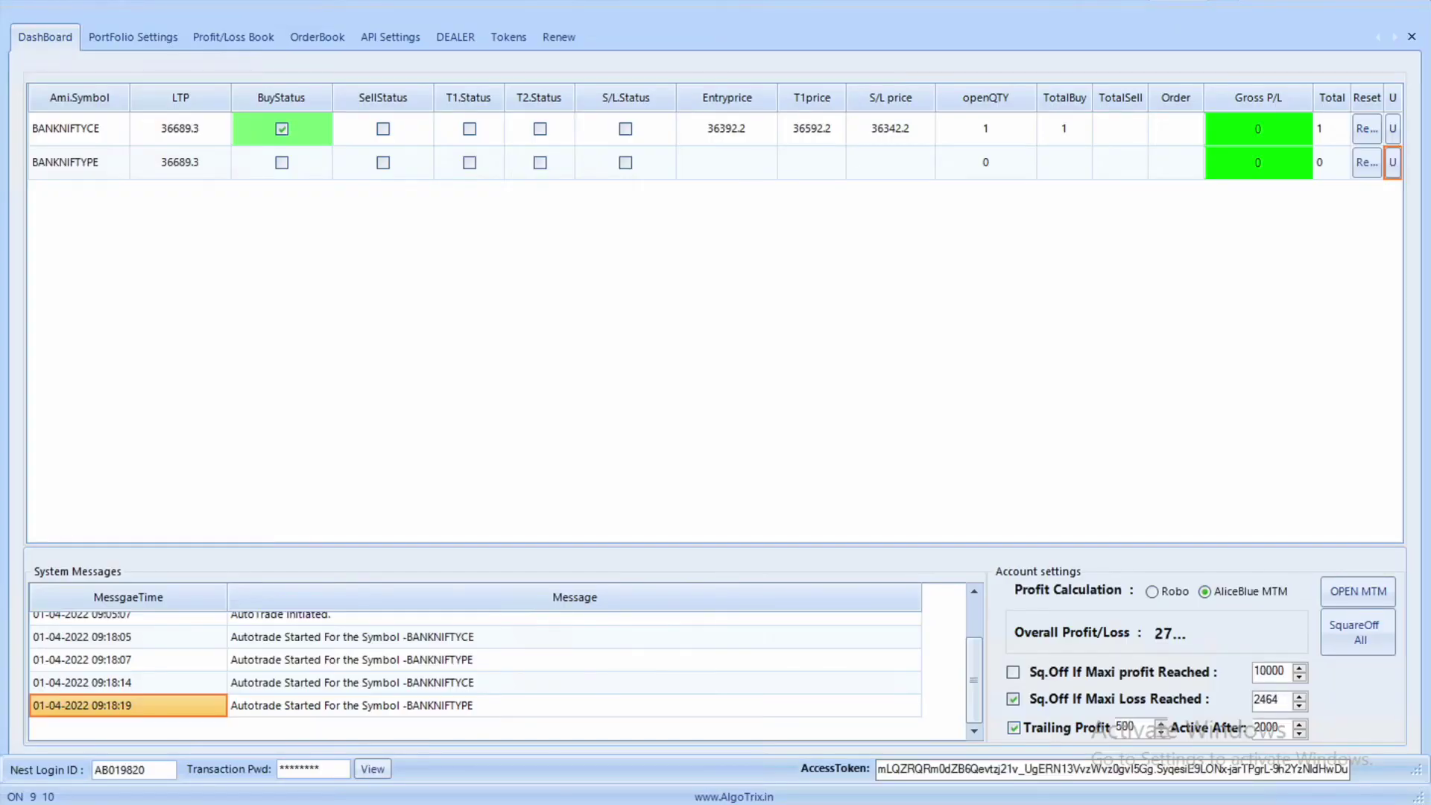
{"action": "key", "text": "alt+Tab"}
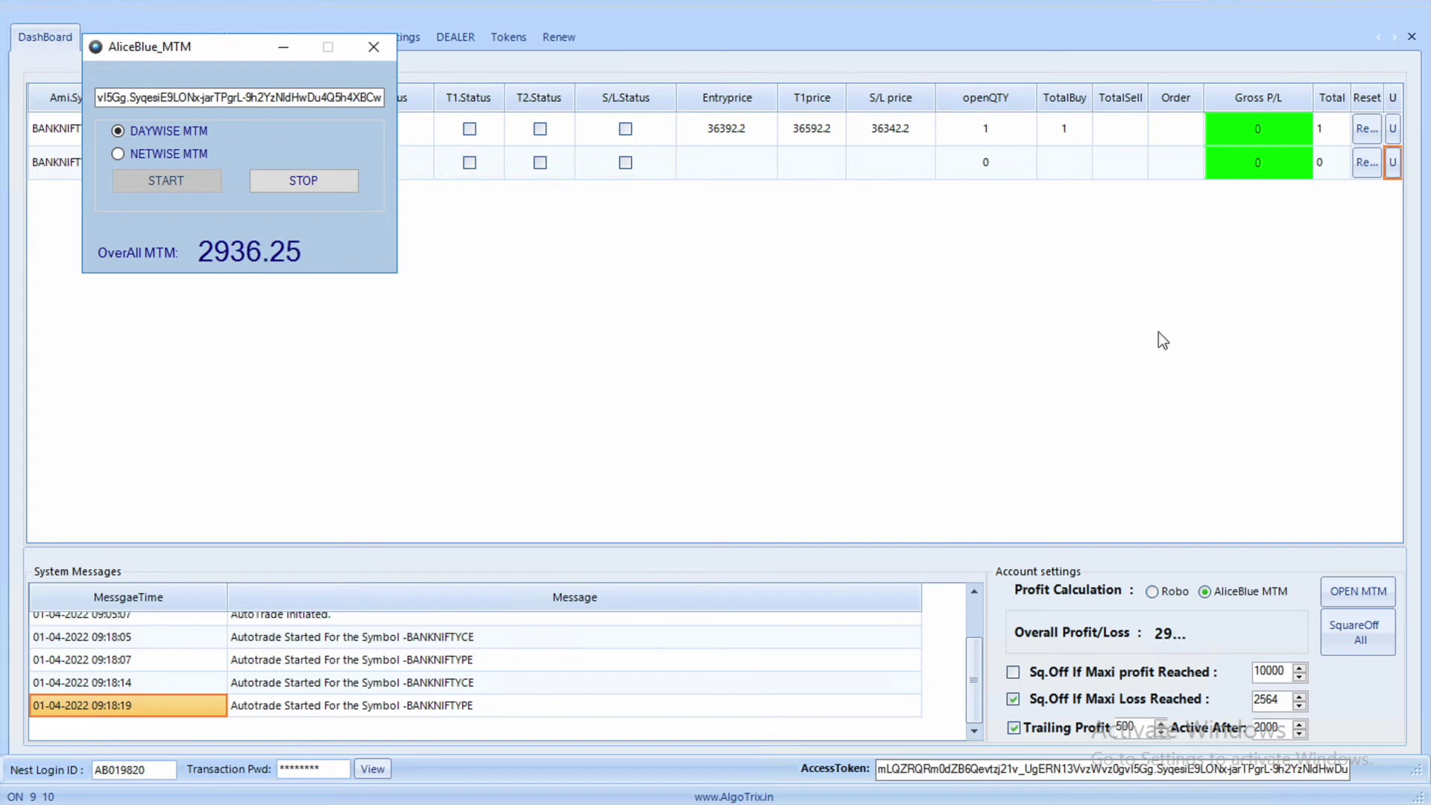
Check NEST's net position and the MTM monitor over the chart, then return to the dashboard
{"action": "left_click", "coordinate": [443, 804]}
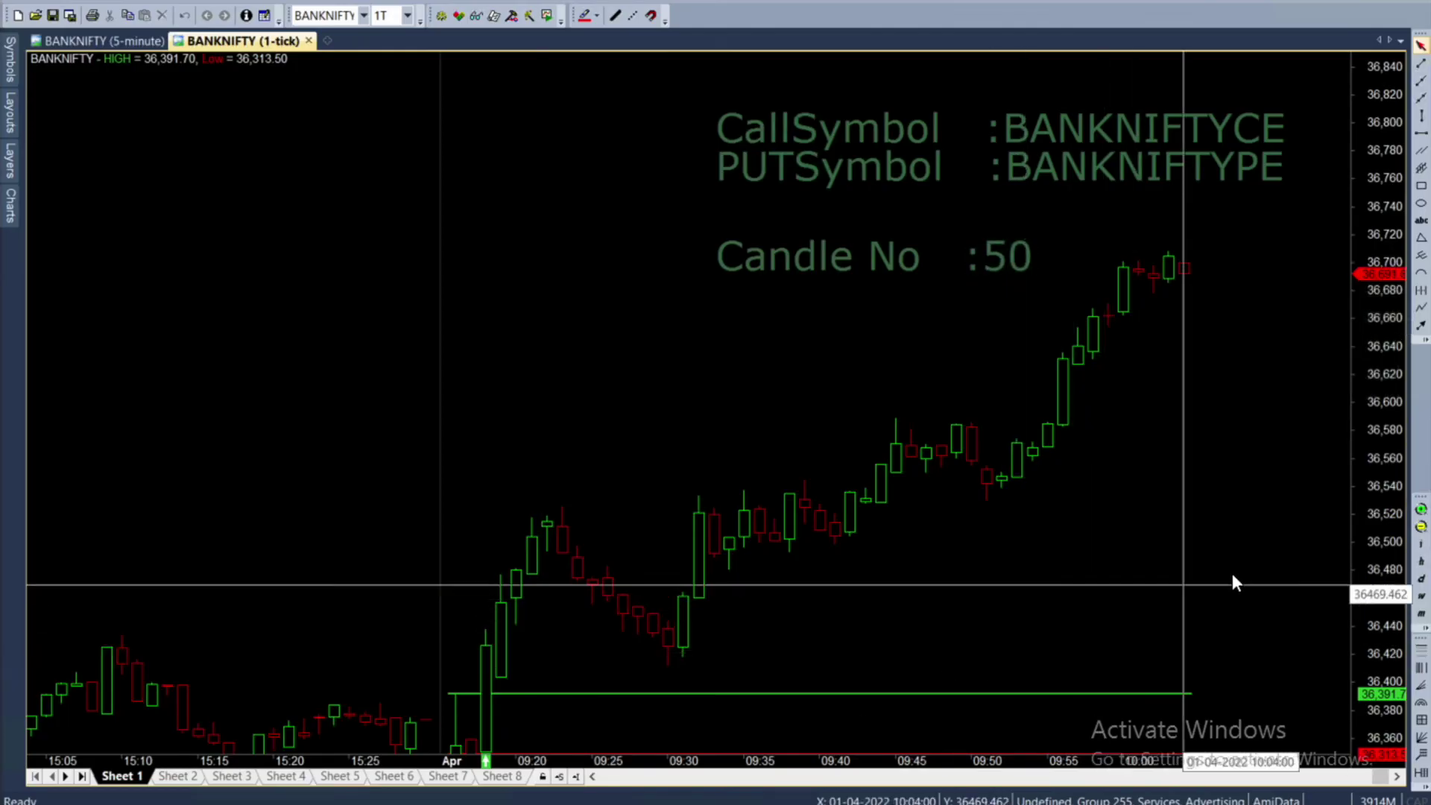
{"action": "mouse_move", "coordinate": [1233, 576]}
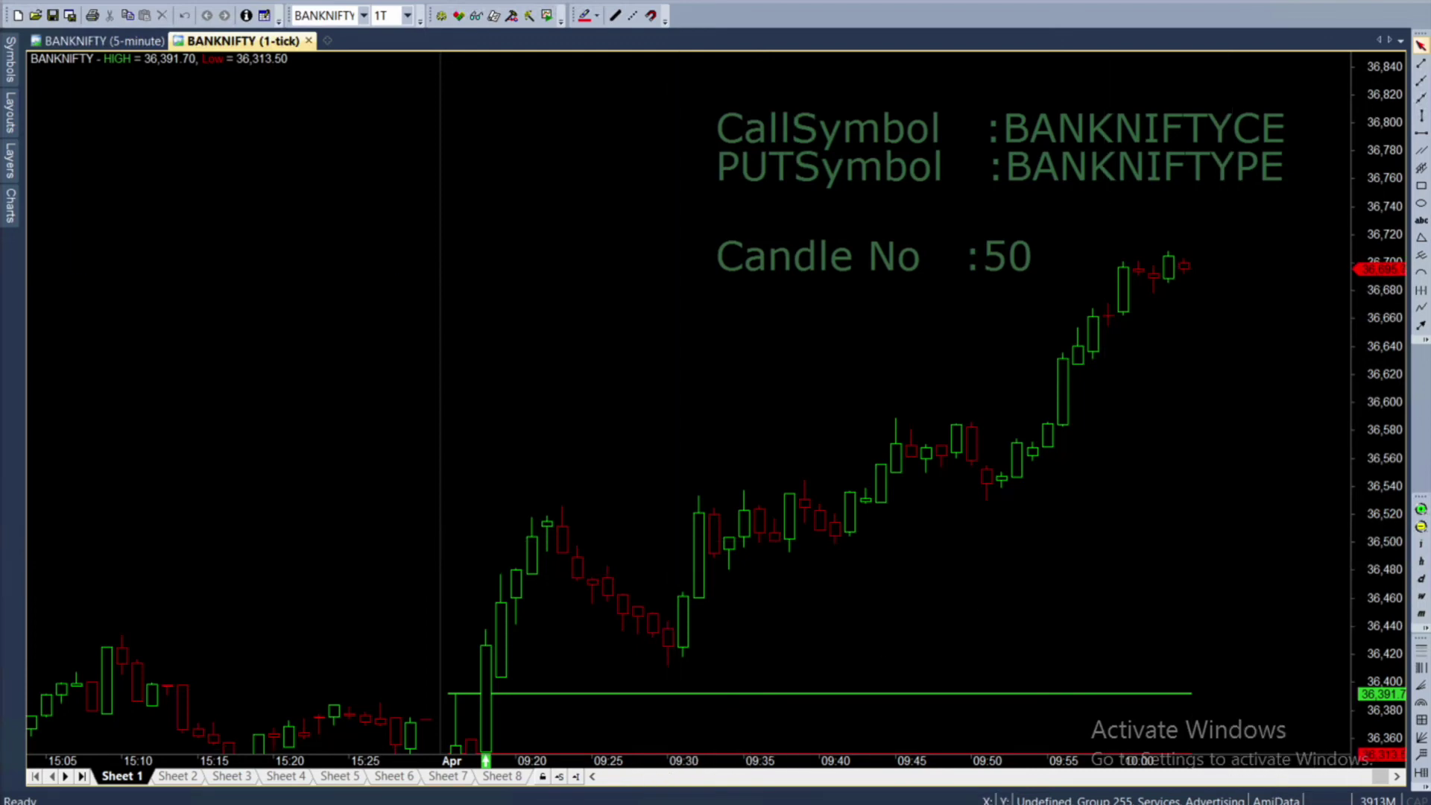
{"action": "key", "text": "alt+Tab"}
{"action": "mouse_move", "coordinate": [1094, 583]}
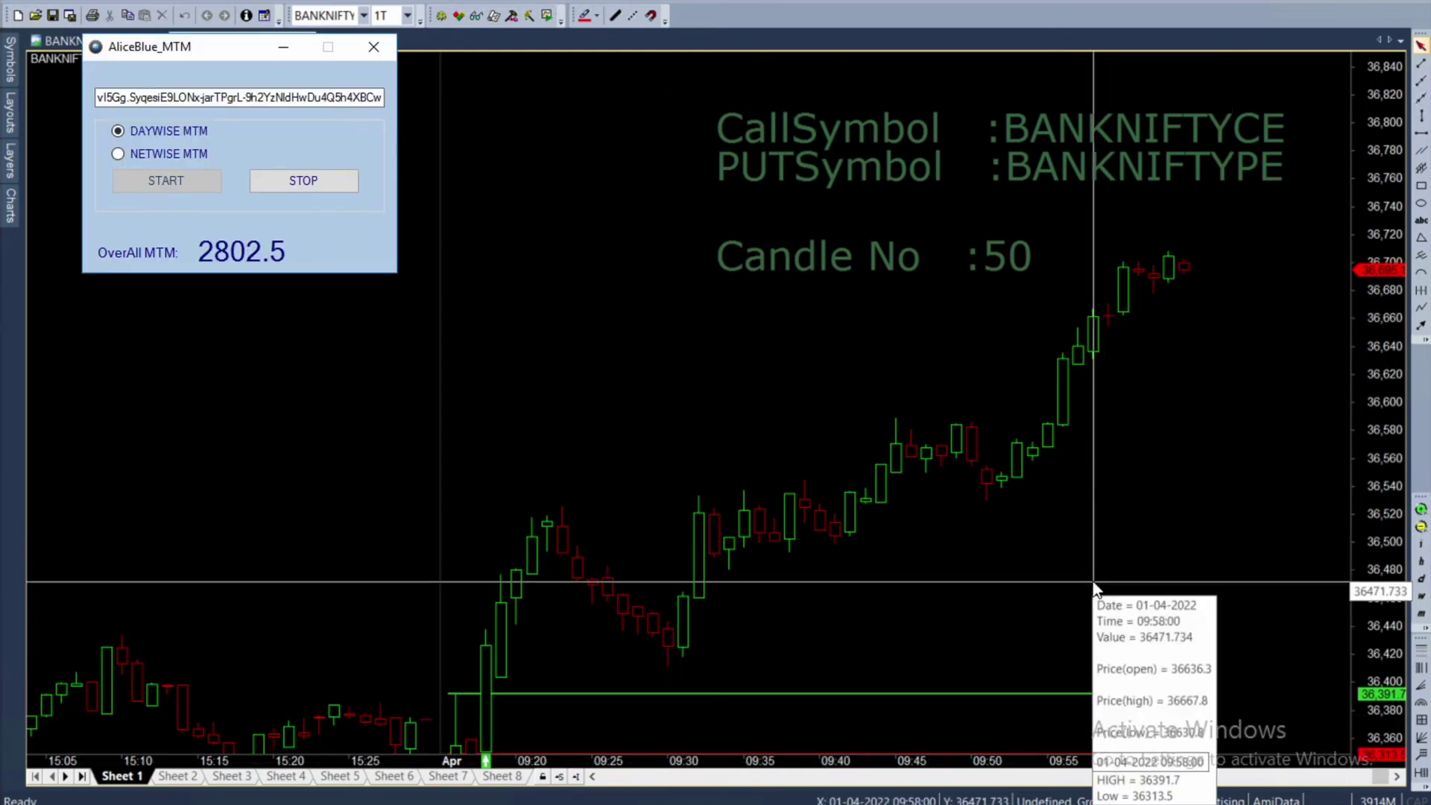
{"action": "key", "text": "alt+Tab"}
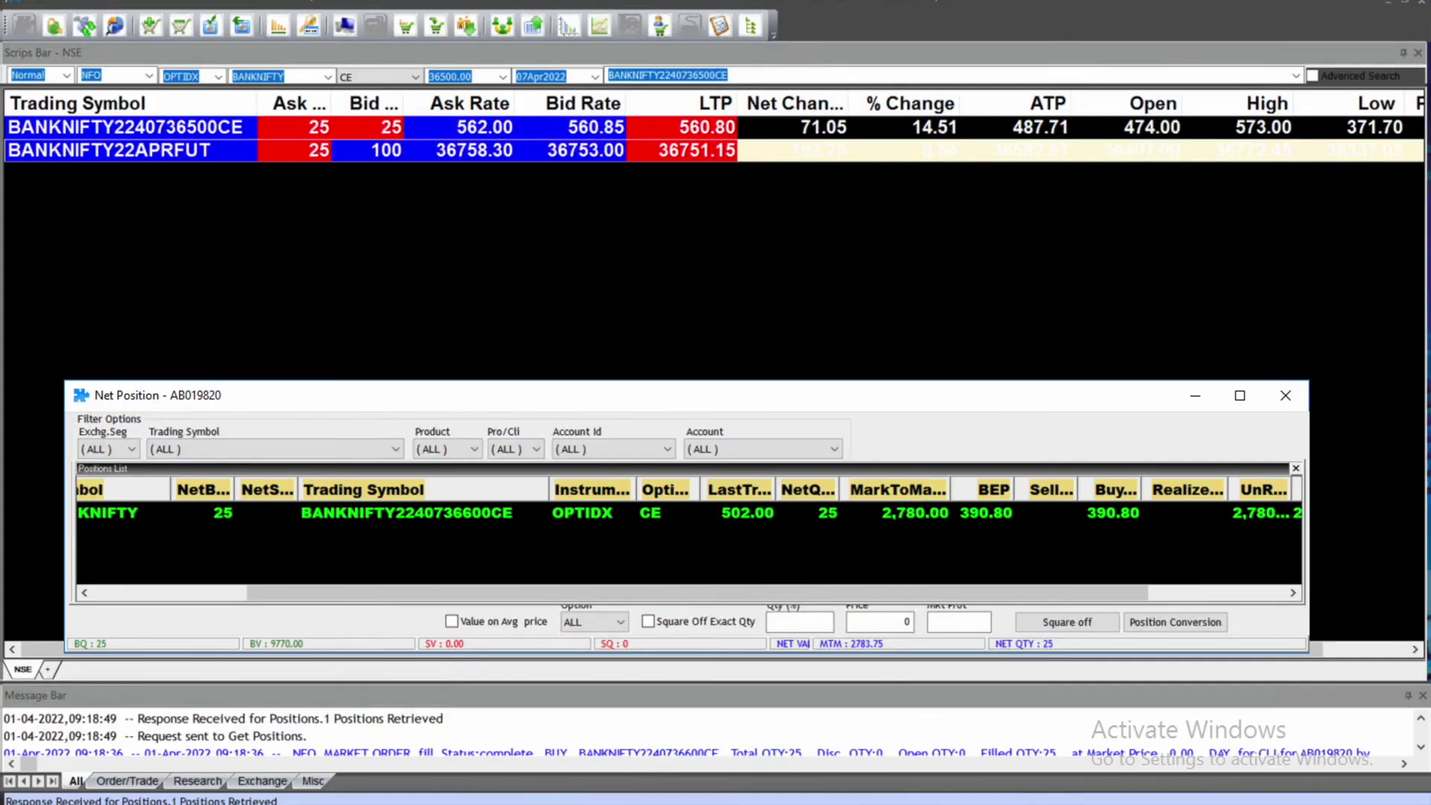
{"action": "key", "text": "alt+Tab"}
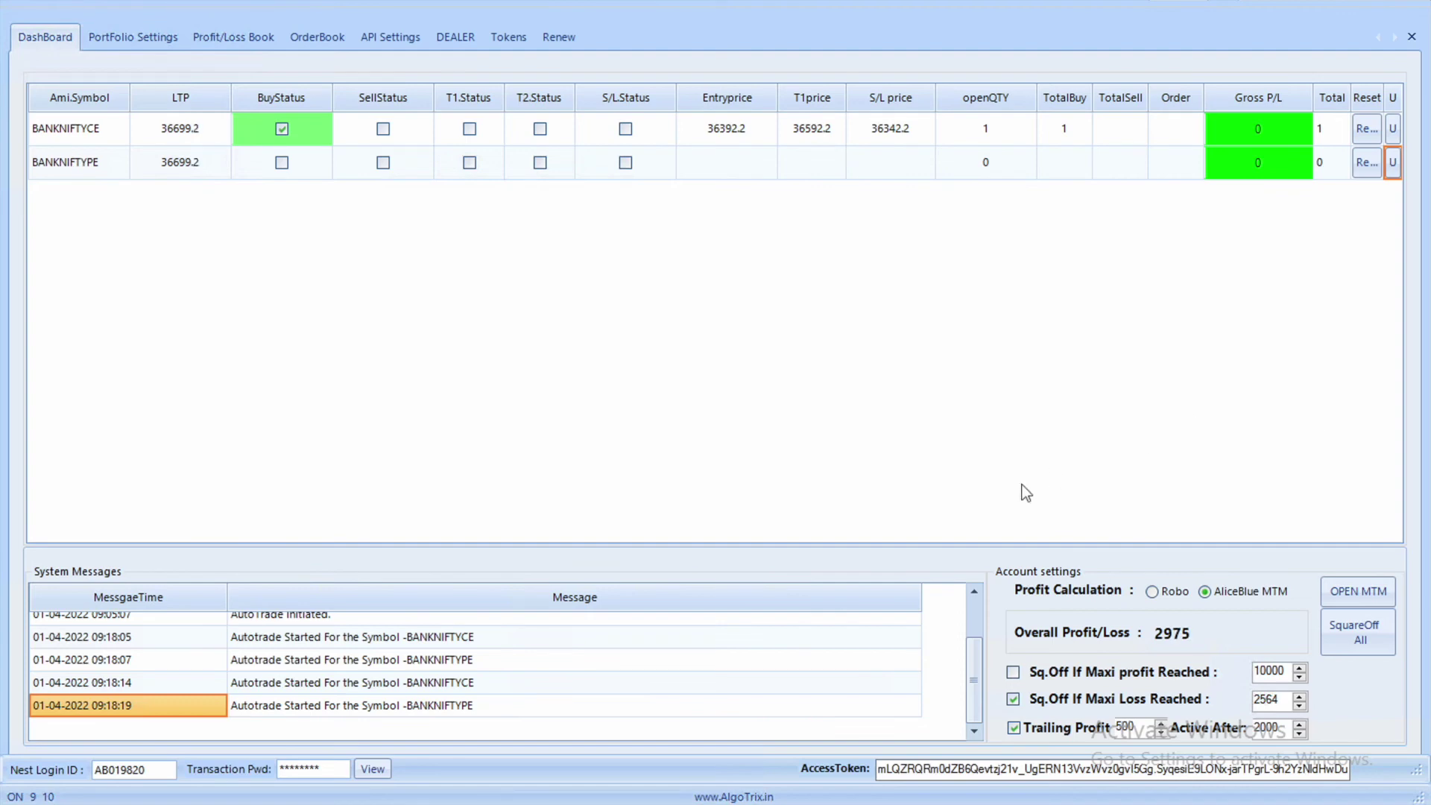
Bring the MTM monitor over the dashboard and chart, reading about 2893.75, then go back to the dashboard
{"action": "key", "text": "alt+Tab"}
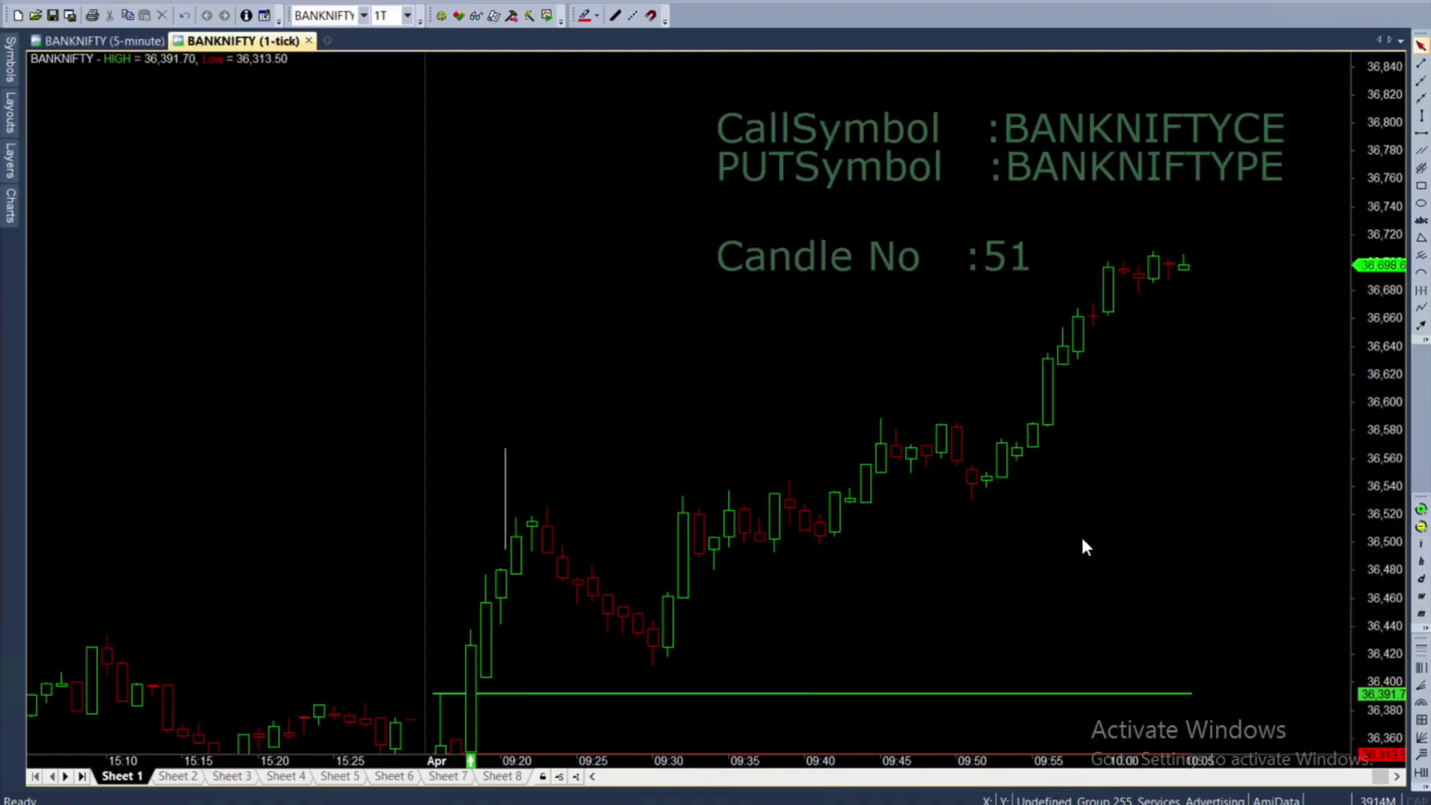
{"action": "mouse_move", "coordinate": [1273, 381]}
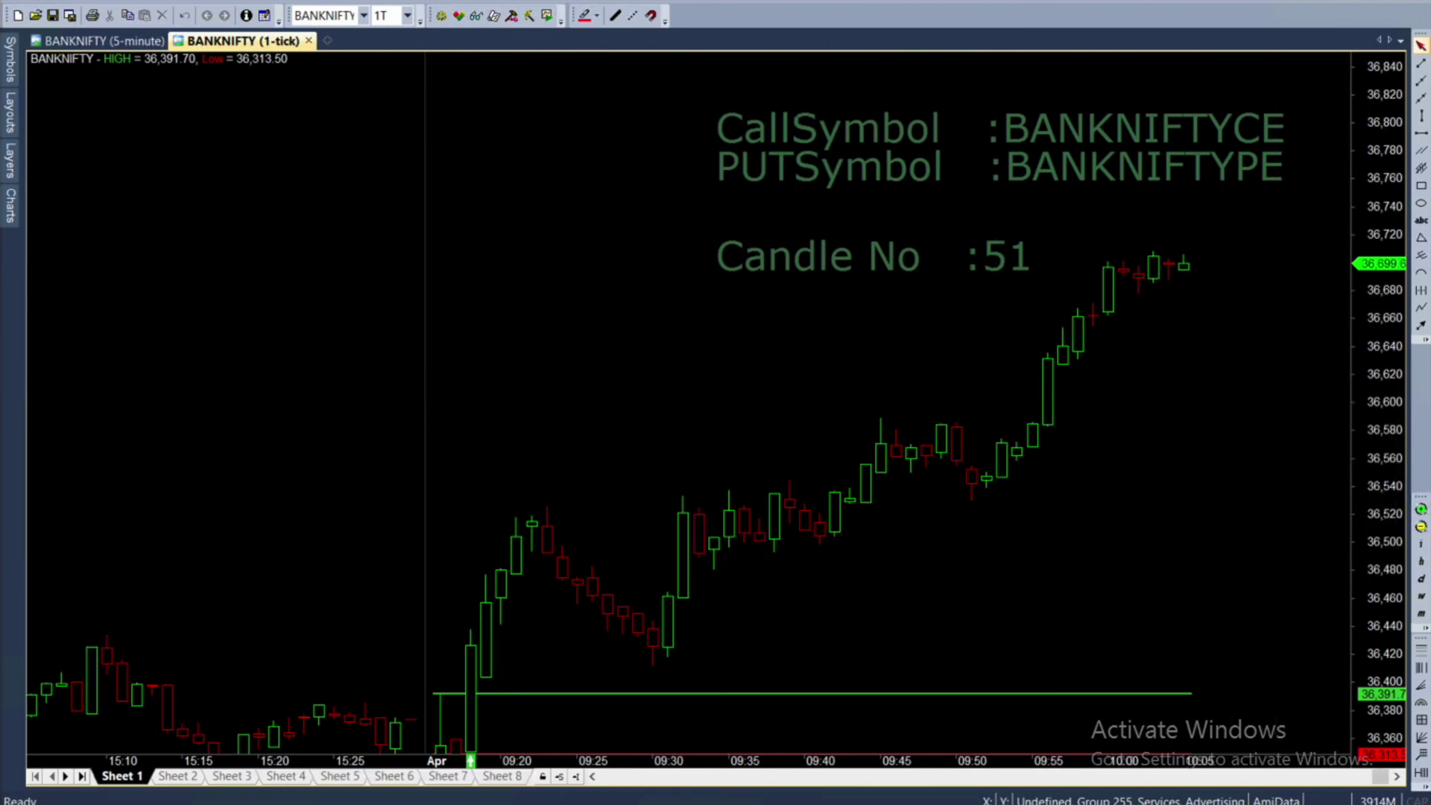
{"action": "key", "text": "alt+Tab"}
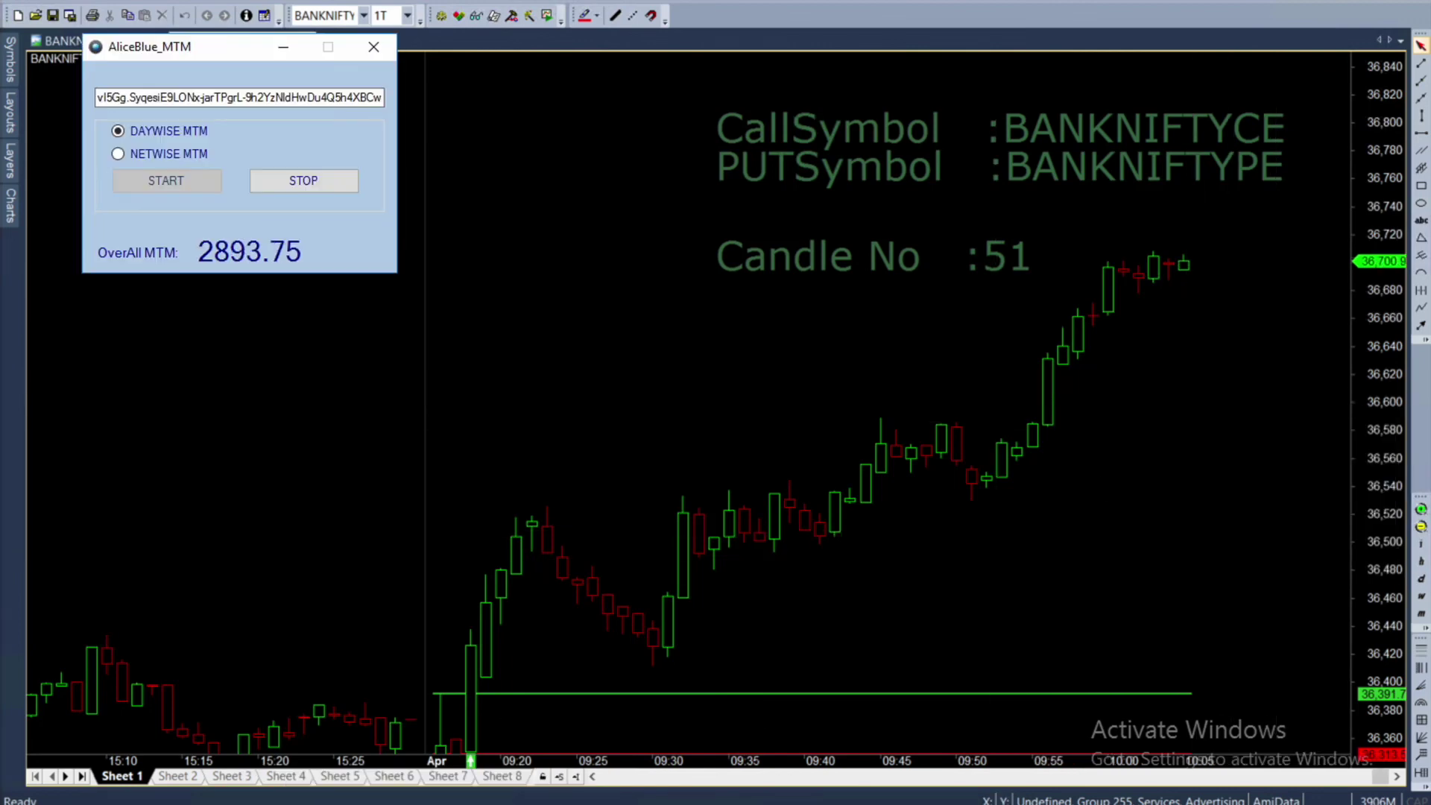
{"action": "key", "text": "alt+Tab"}
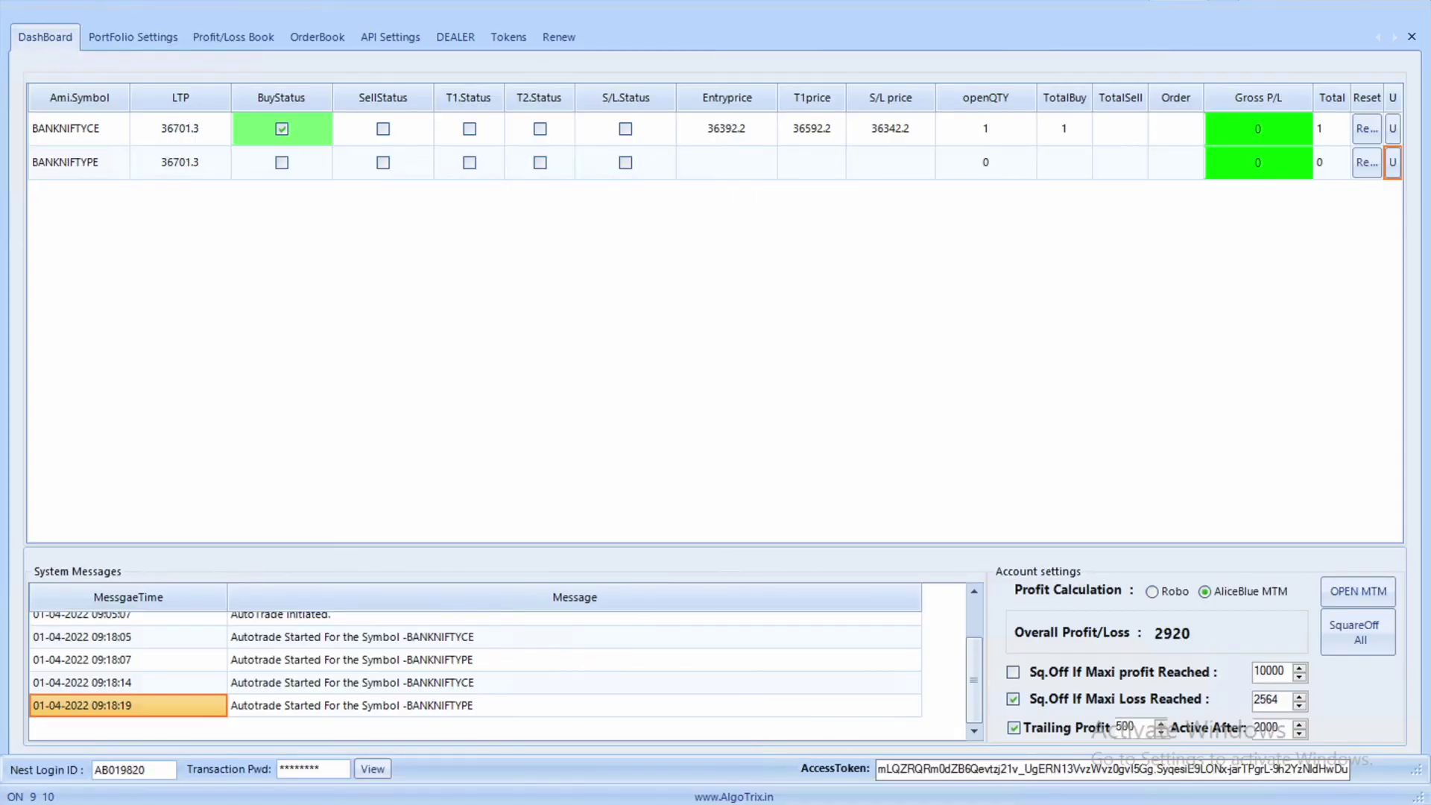
Wait for the auto square-off, then confirm BANKNIFTYCE shows one sell and openQTY 0 on the dashboard
{"action": "key", "text": "alt+Tab"}
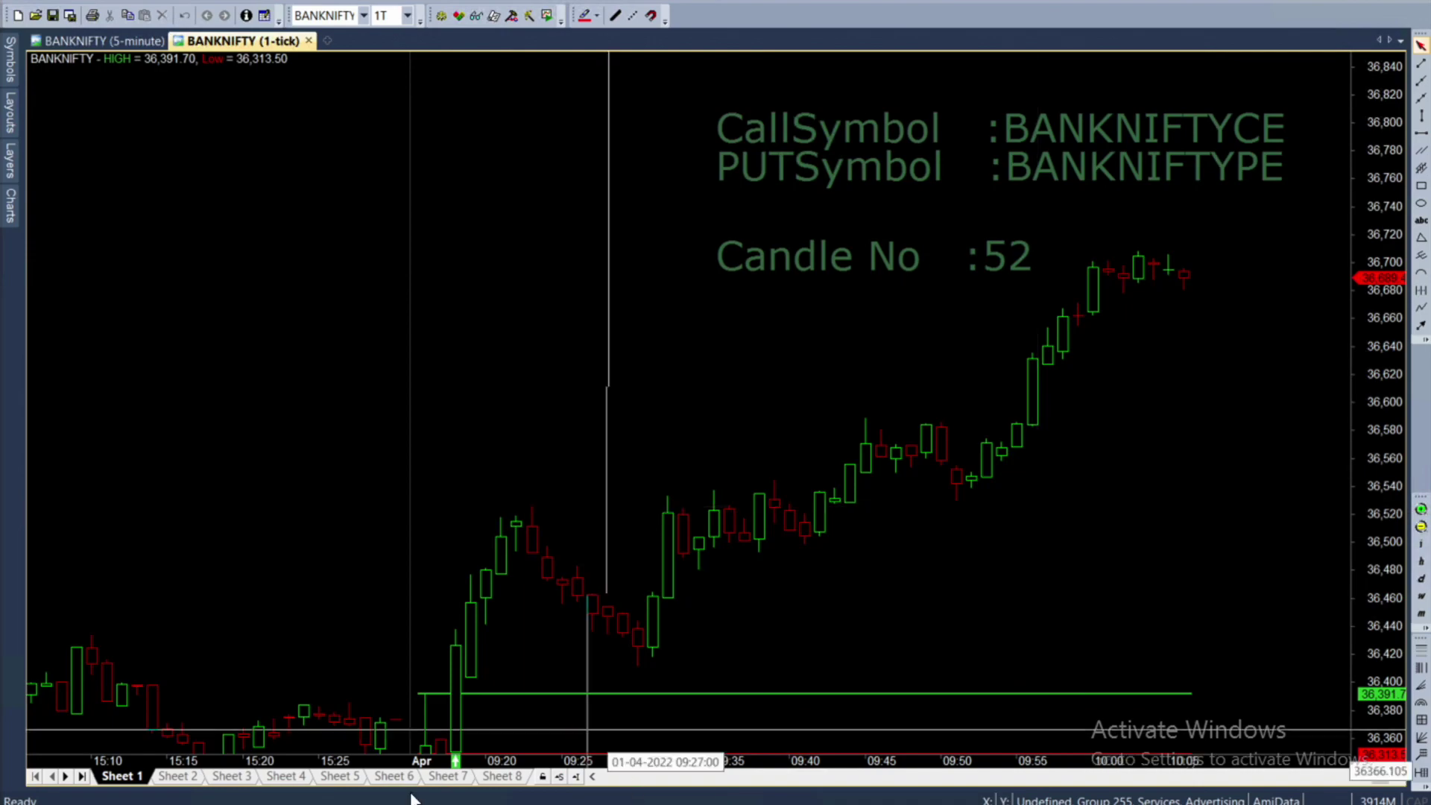
{"action": "key", "text": "alt+Tab"}
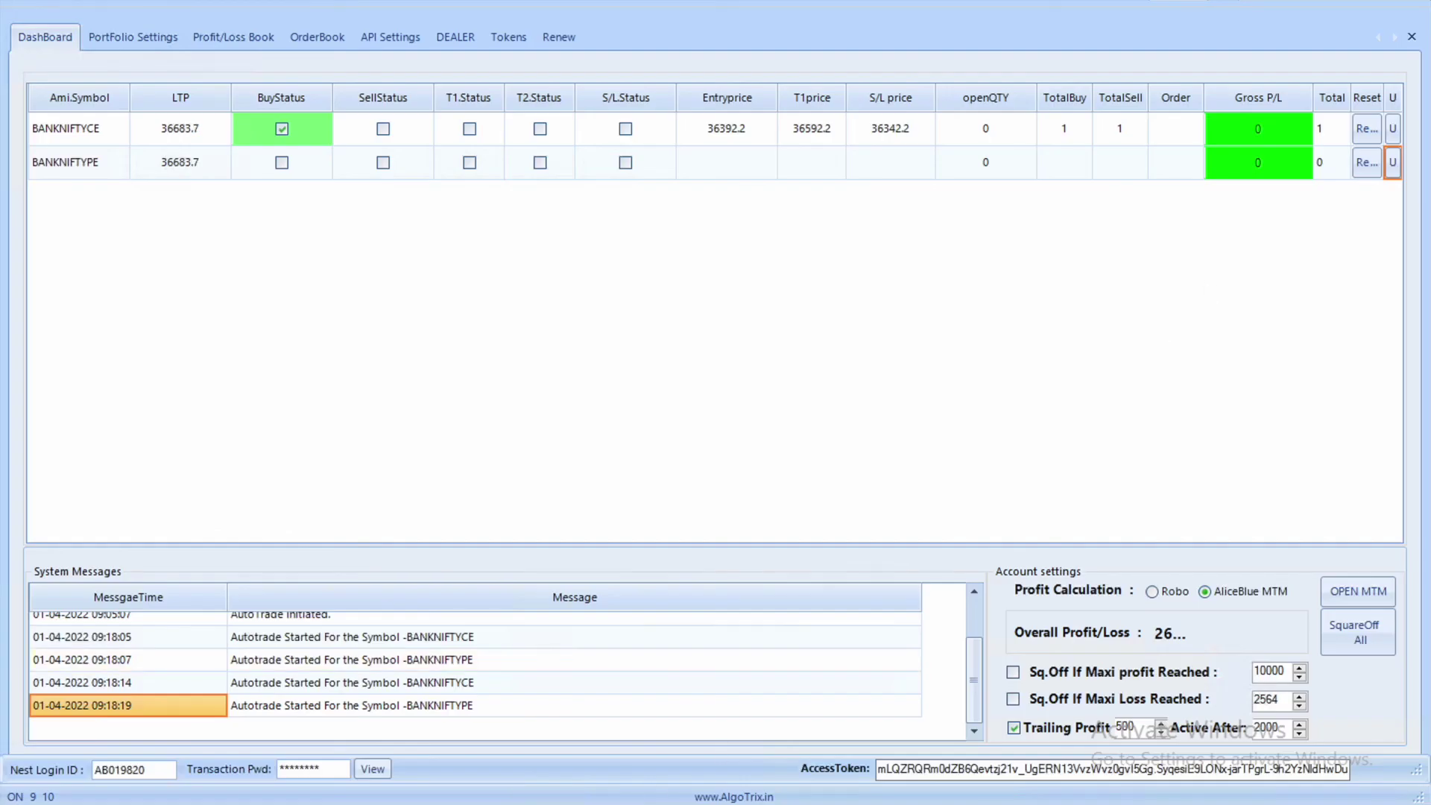
{"action": "key", "text": "alt+Tab"}
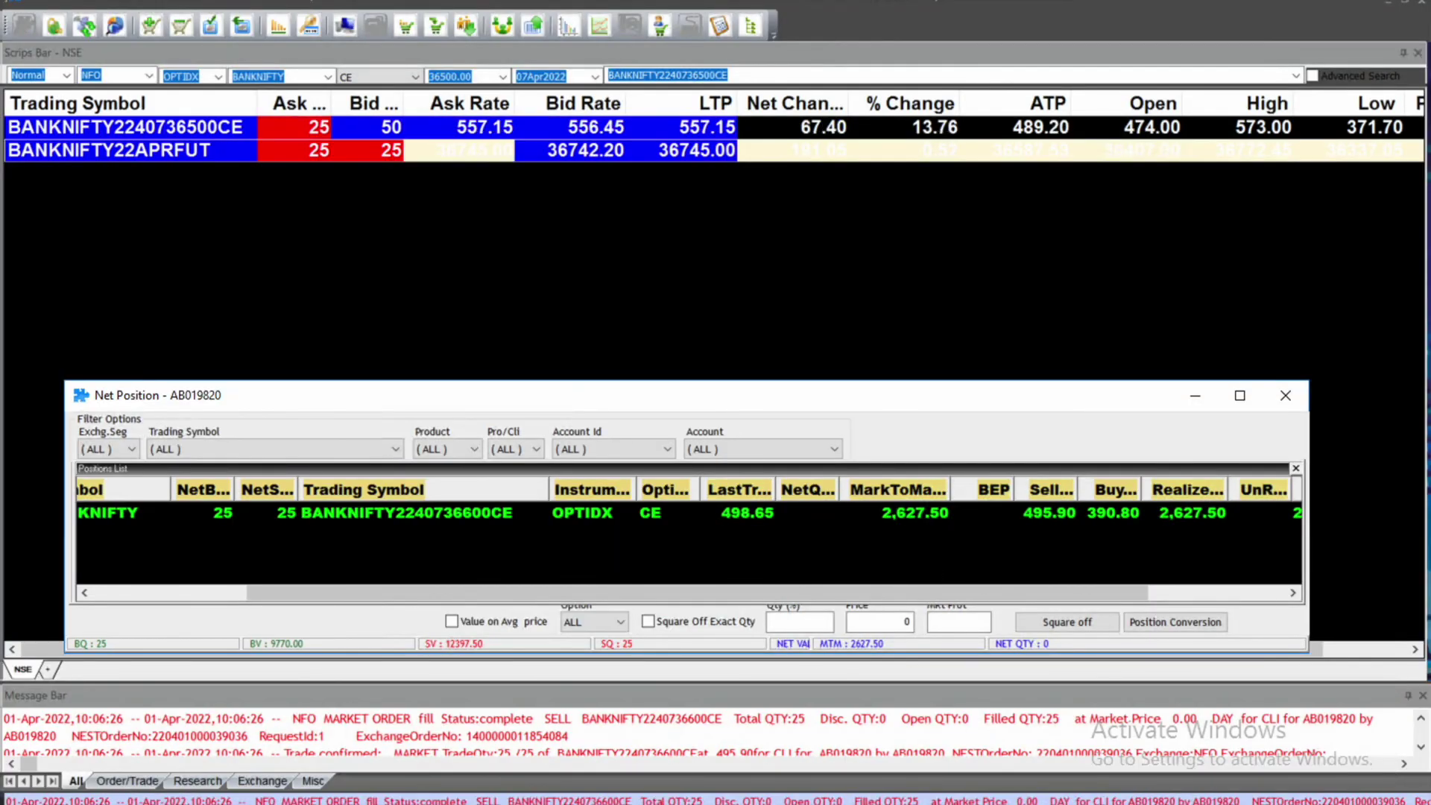
{"action": "key", "text": "alt+Tab"}
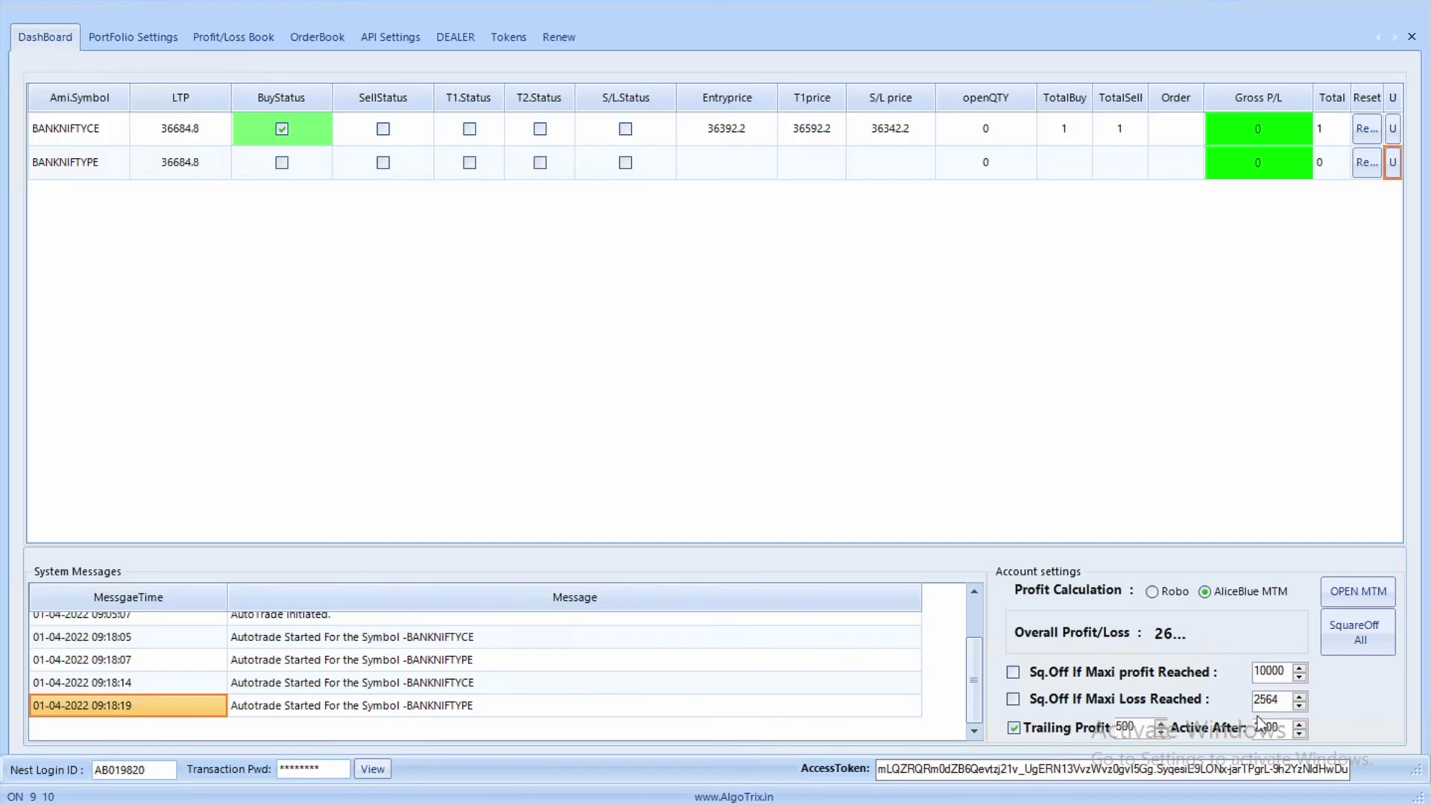
{"action": "key", "text": "alt+Tab"}
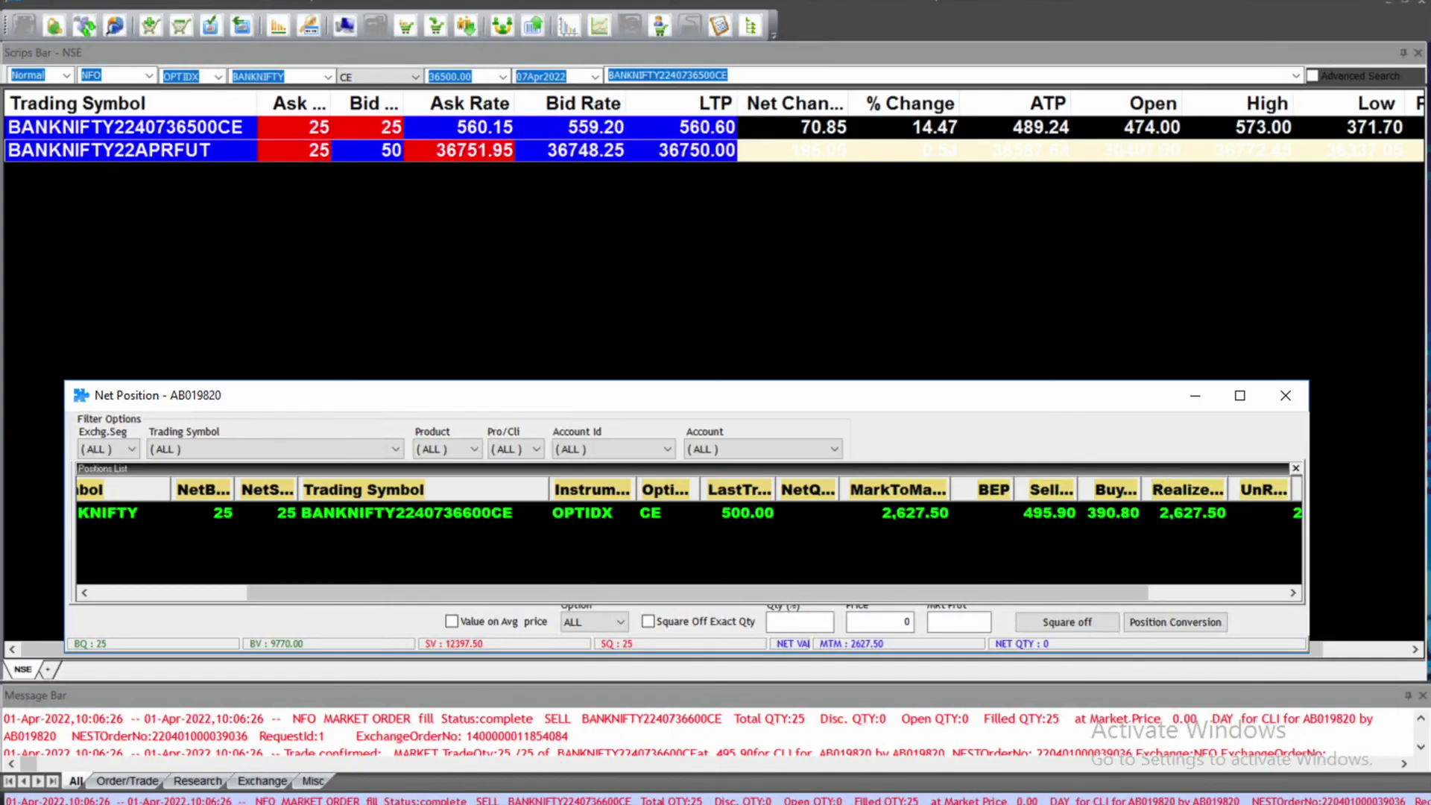
{"action": "key", "text": "alt+Tab"}
{"action": "left_click", "coordinate": [304, 37]}
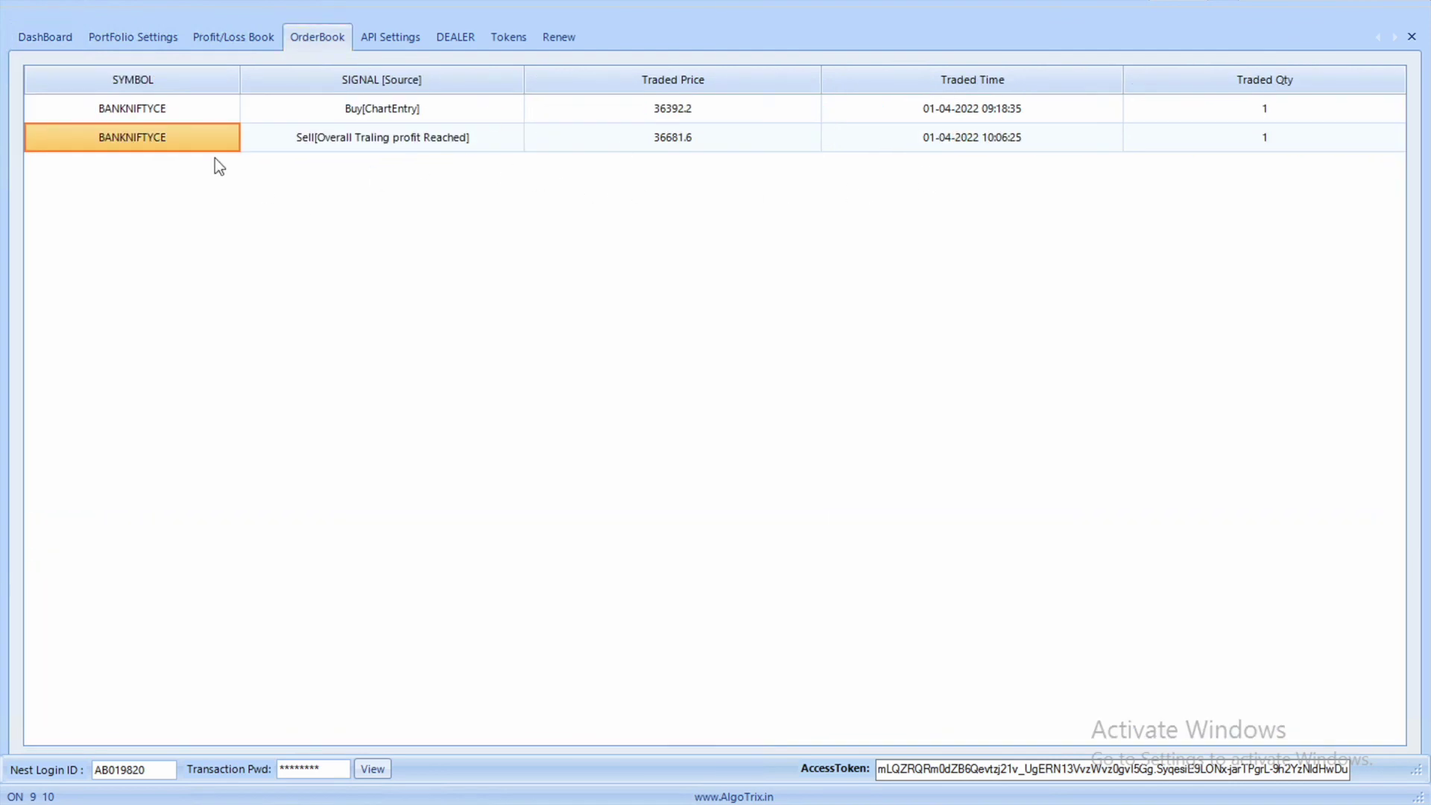
{"action": "left_click", "coordinate": [66, 38]}
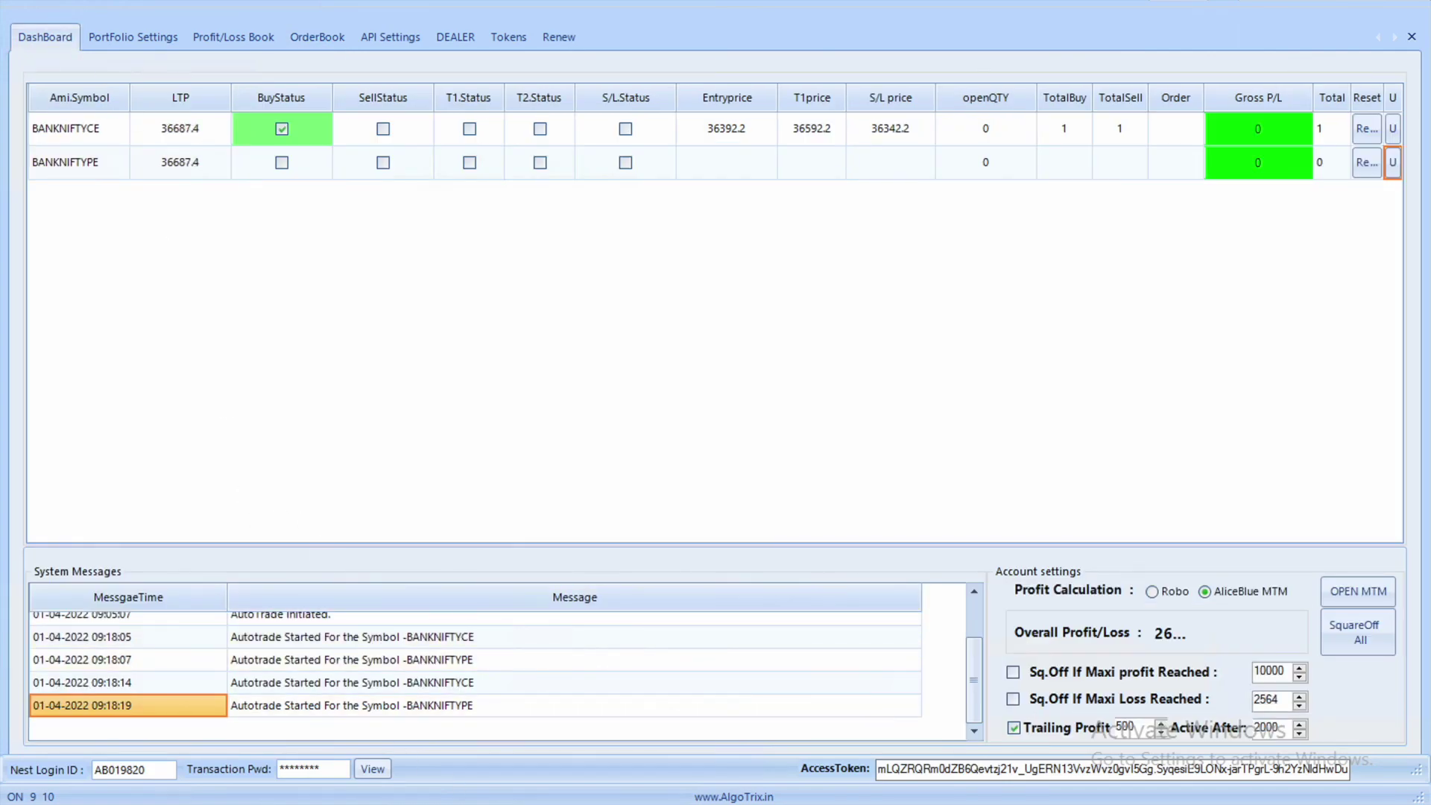
{"action": "key", "text": "alt+Tab"}
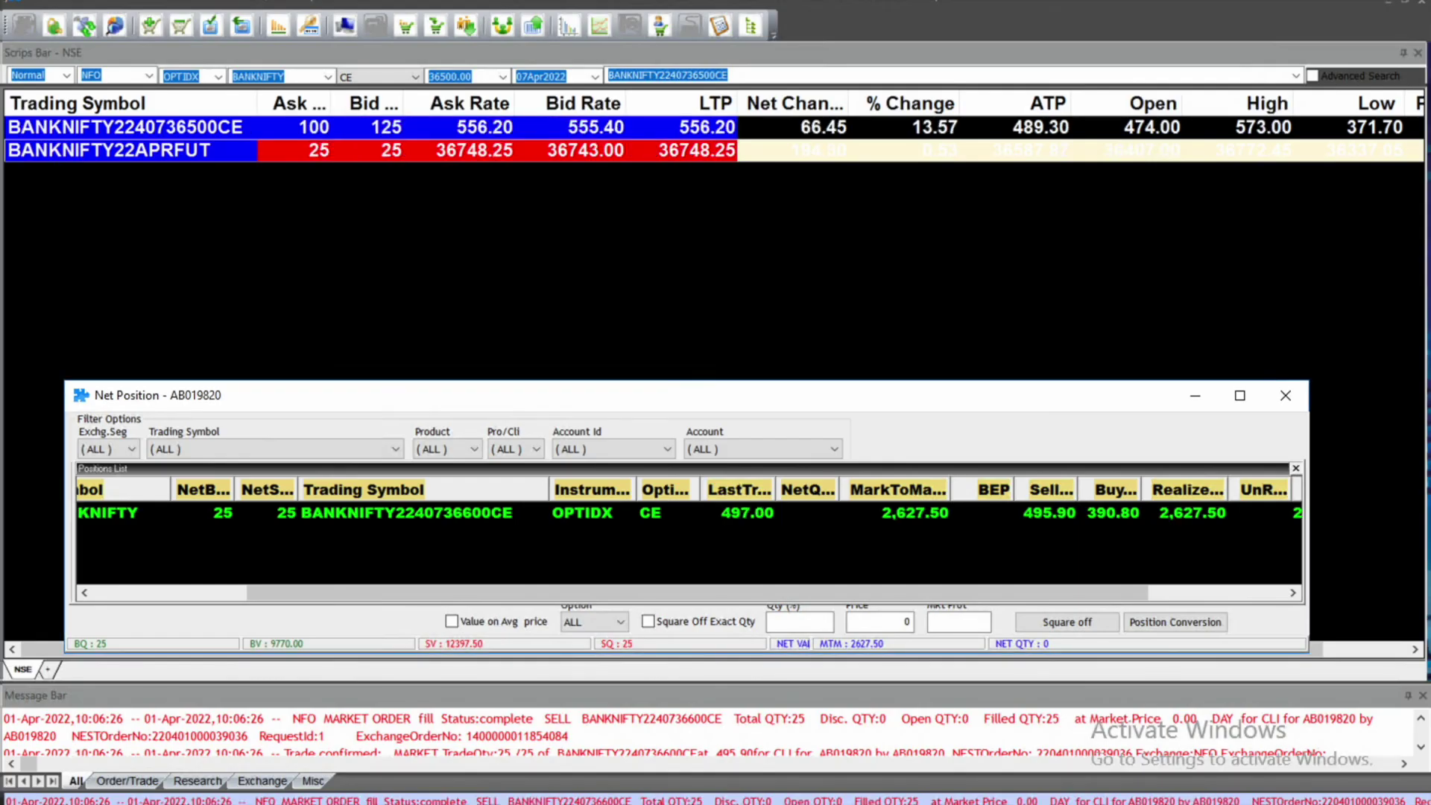
{"action": "key", "text": "alt+Tab"}
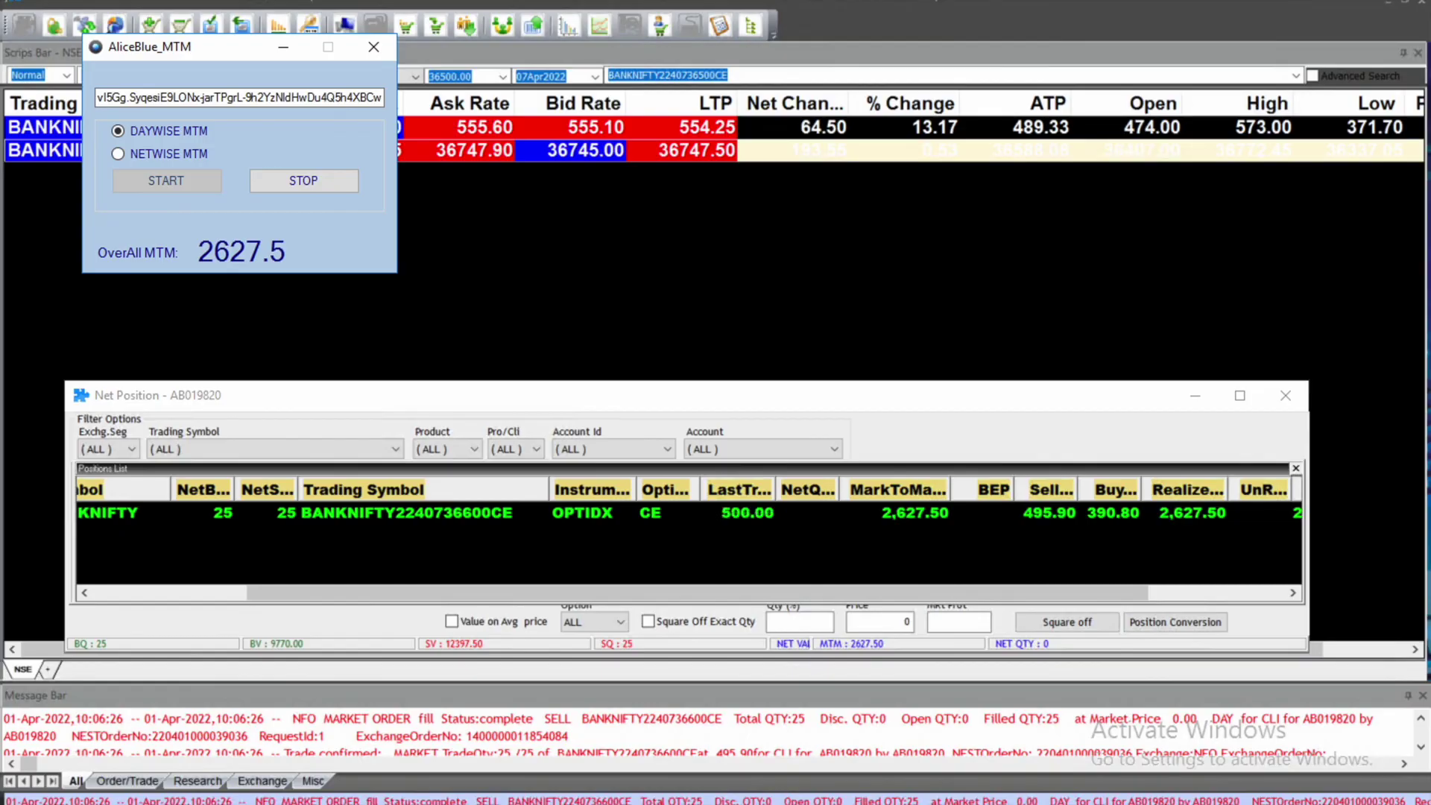
{"action": "left_click", "coordinate": [552, 804]}
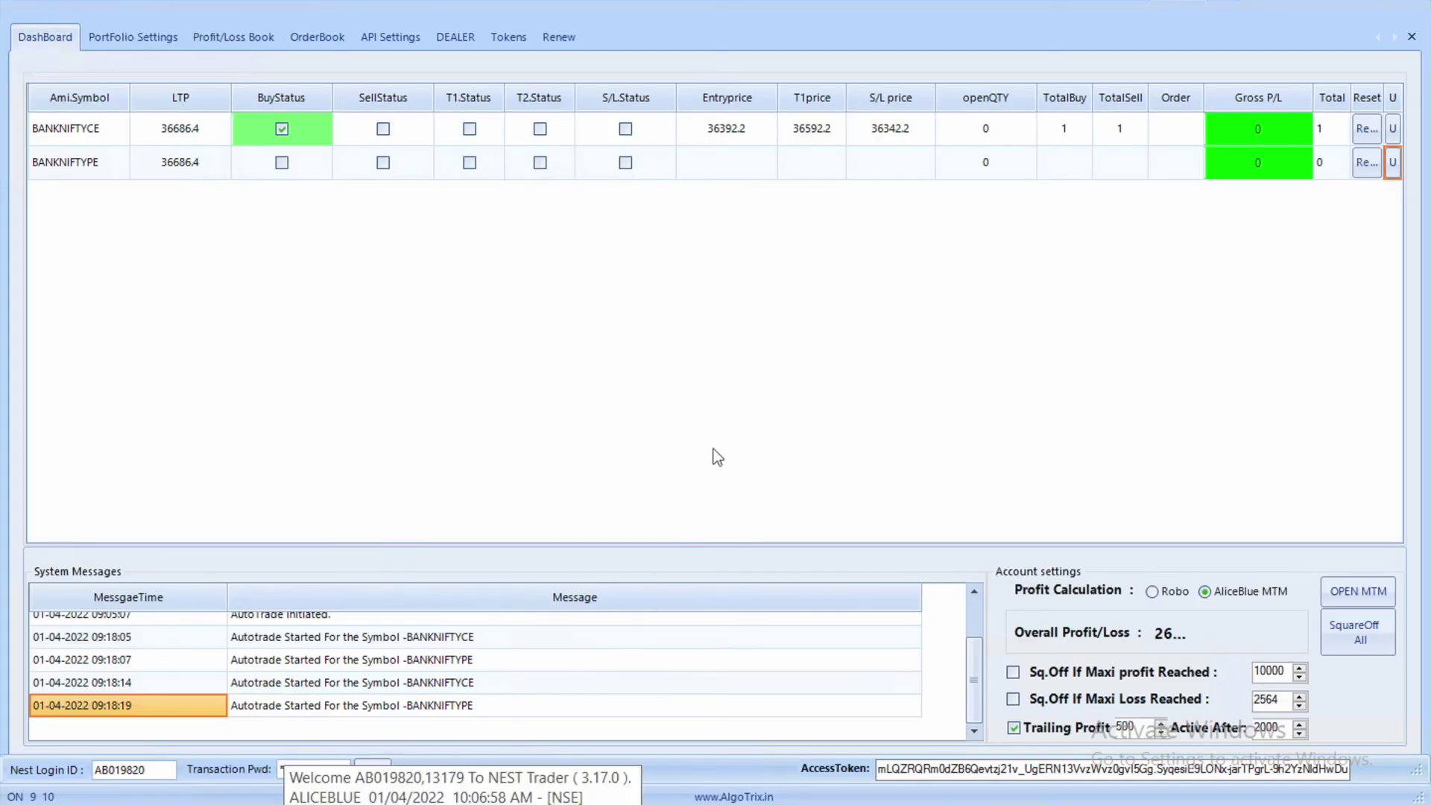